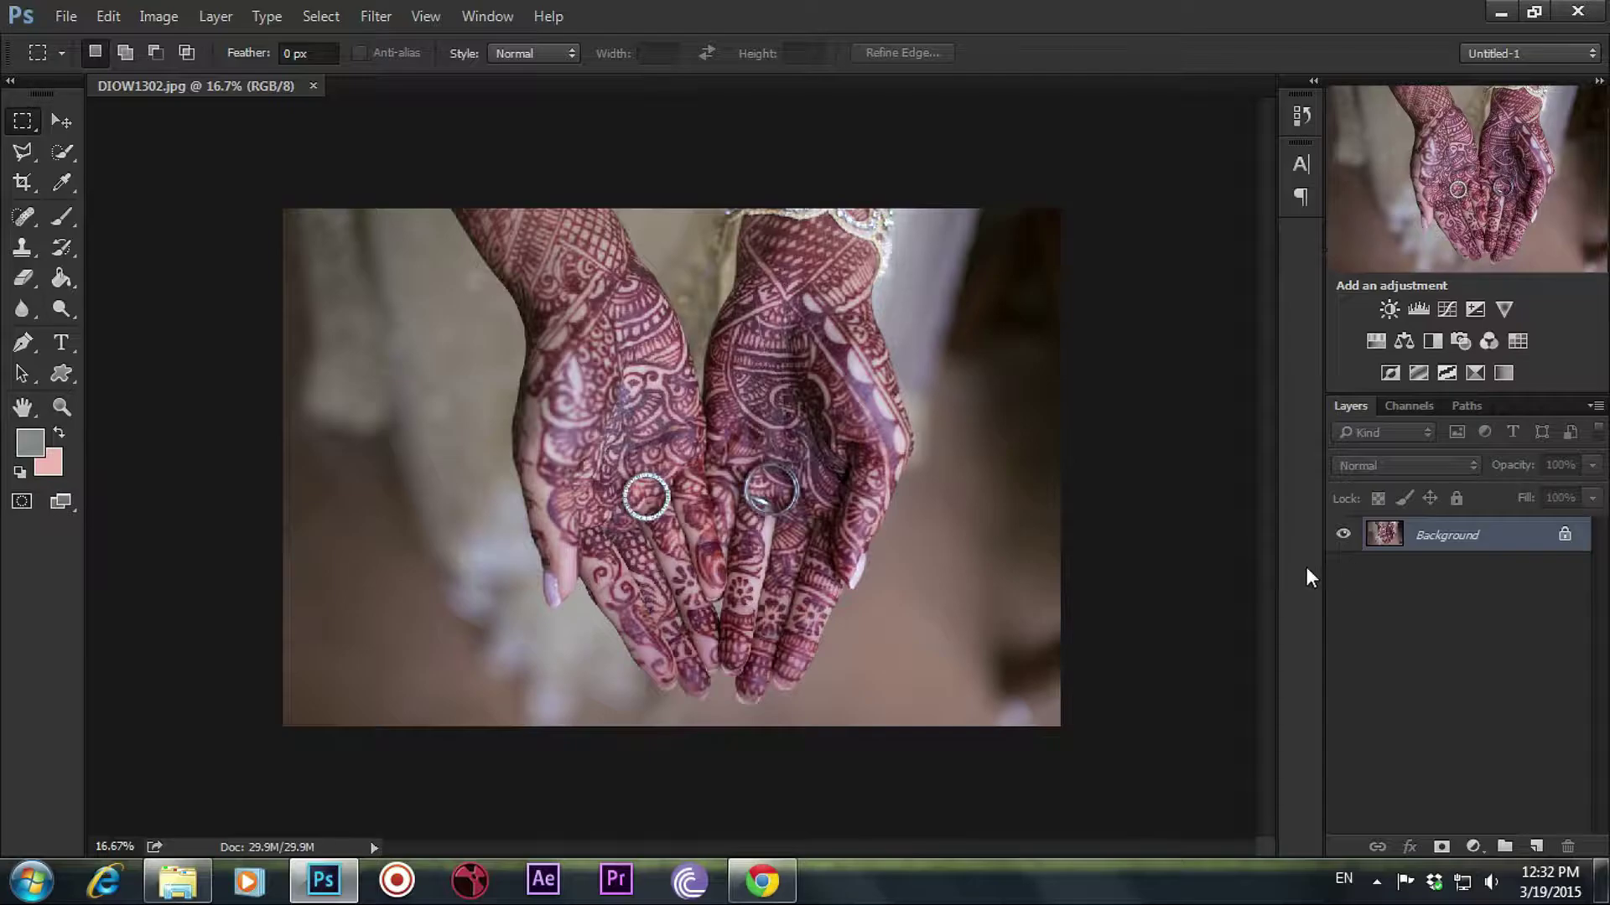
Duplicate the Background layer into a Background copy and bring up the Filter menu
drag(1444, 535, 1535, 844)
click(376, 16)
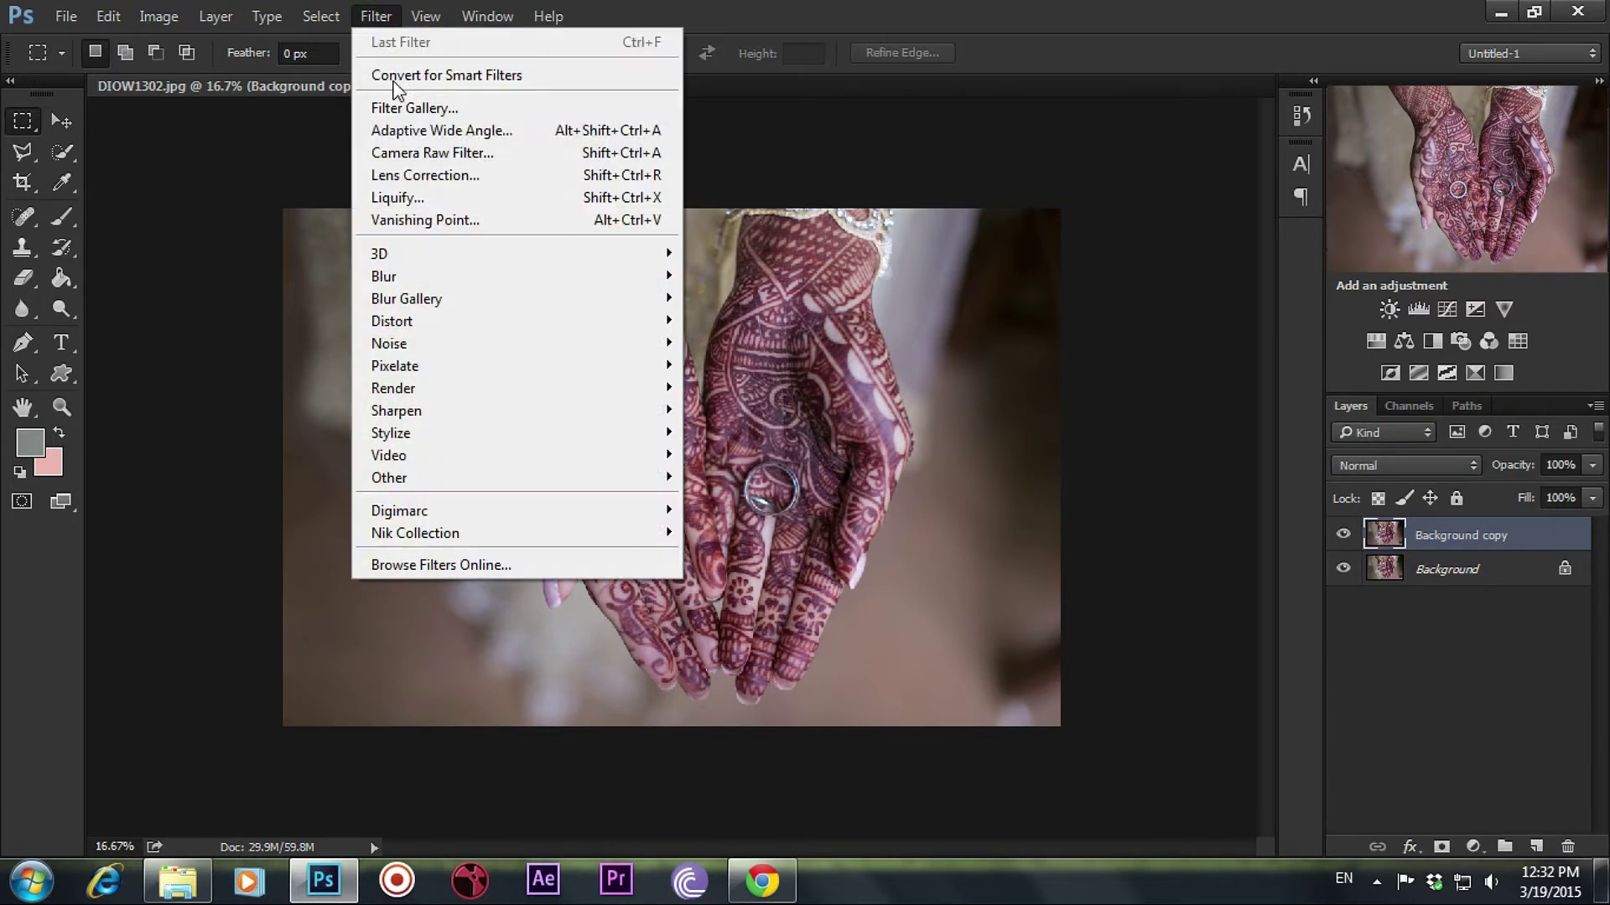
Apply the Camera Raw Filter and warm the photo with Temperature +25 and Tint +29
click(490, 152)
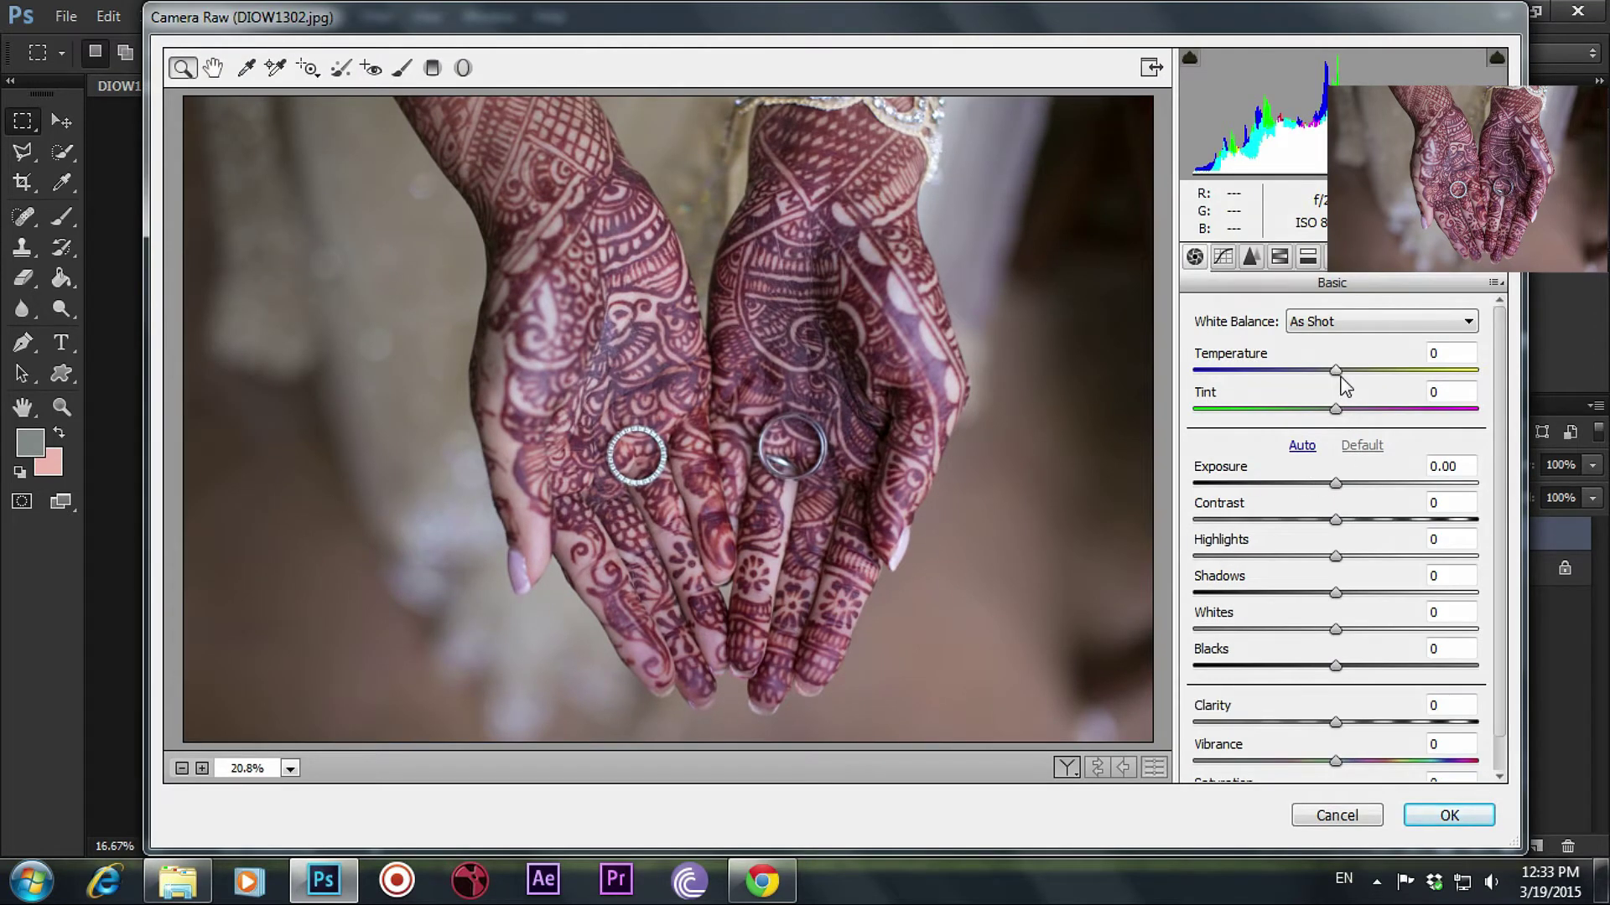
drag(1337, 374, 1372, 376)
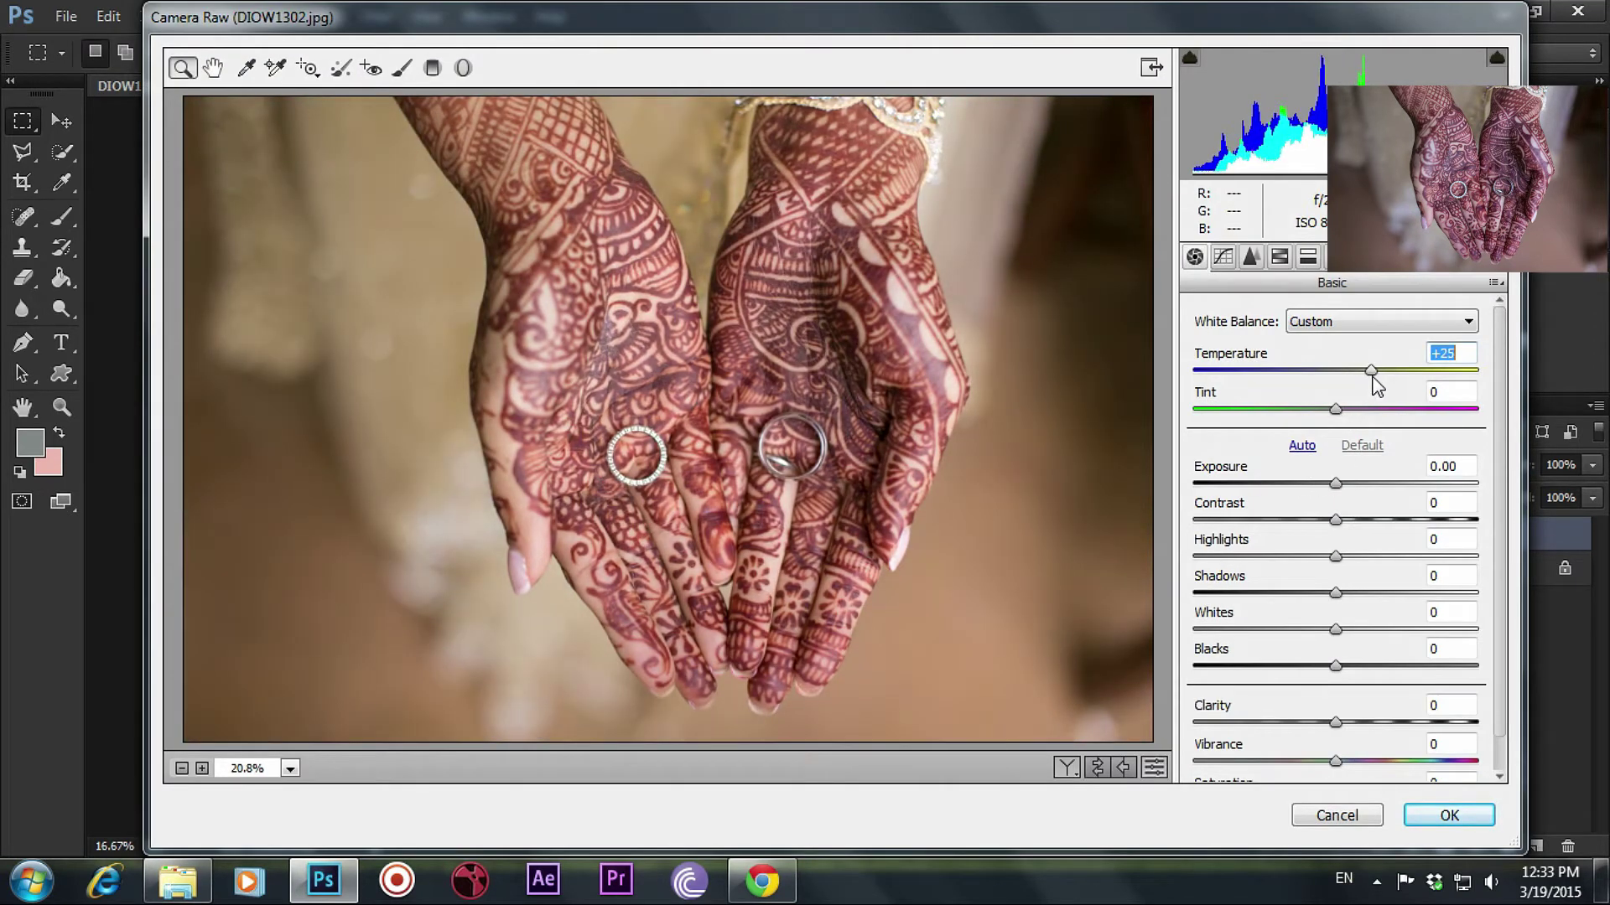
drag(1336, 410, 1395, 410)
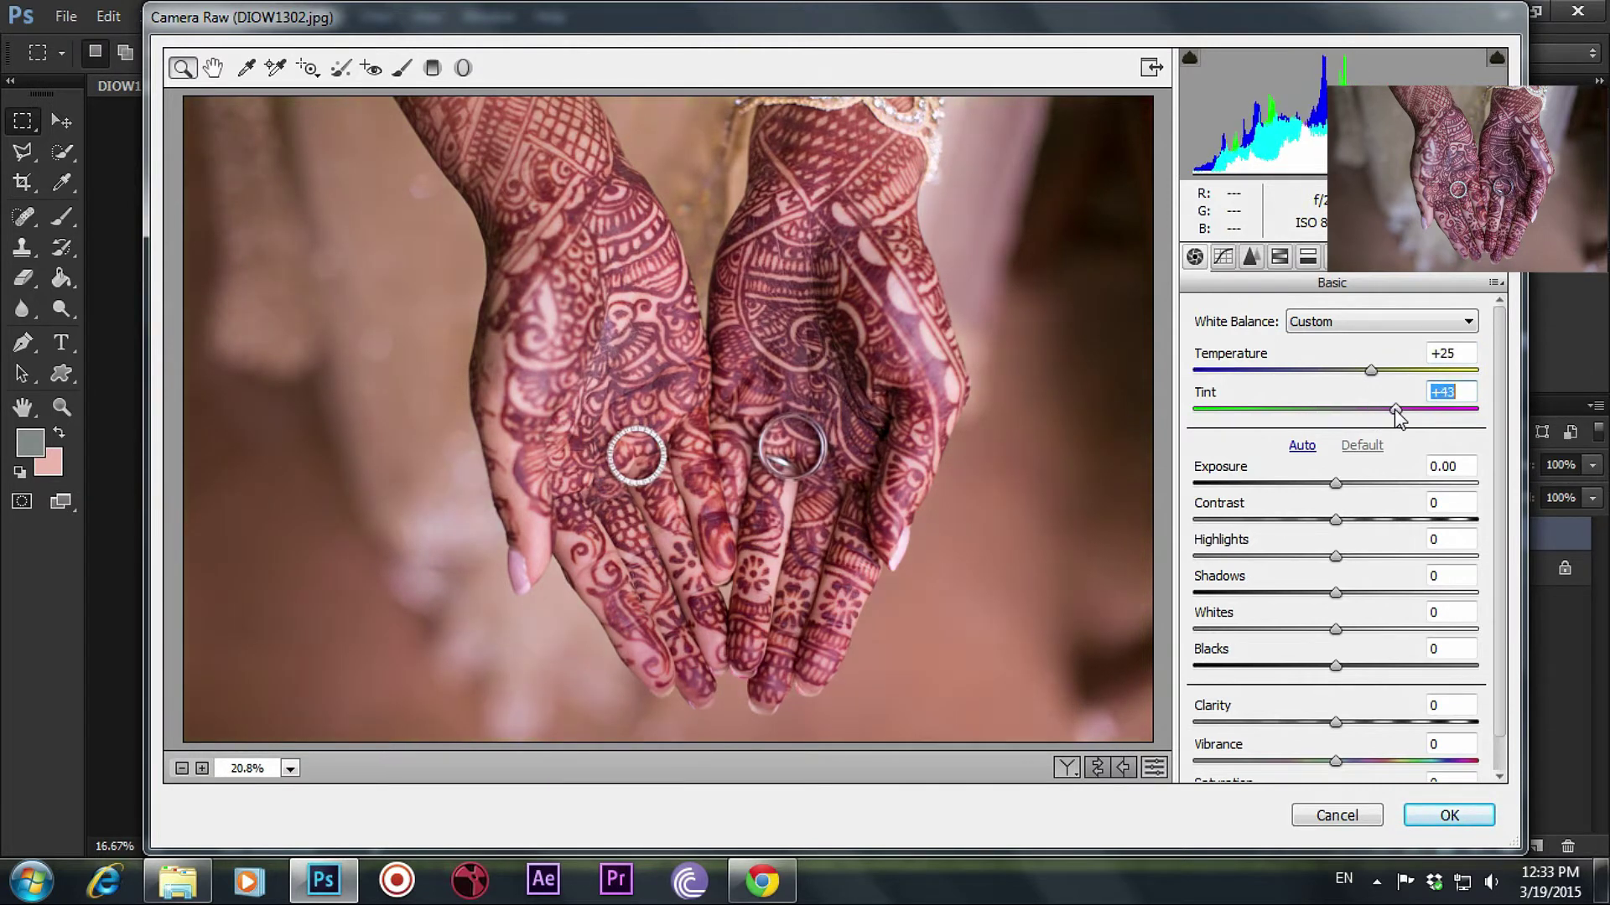
drag(1395, 410, 1377, 411)
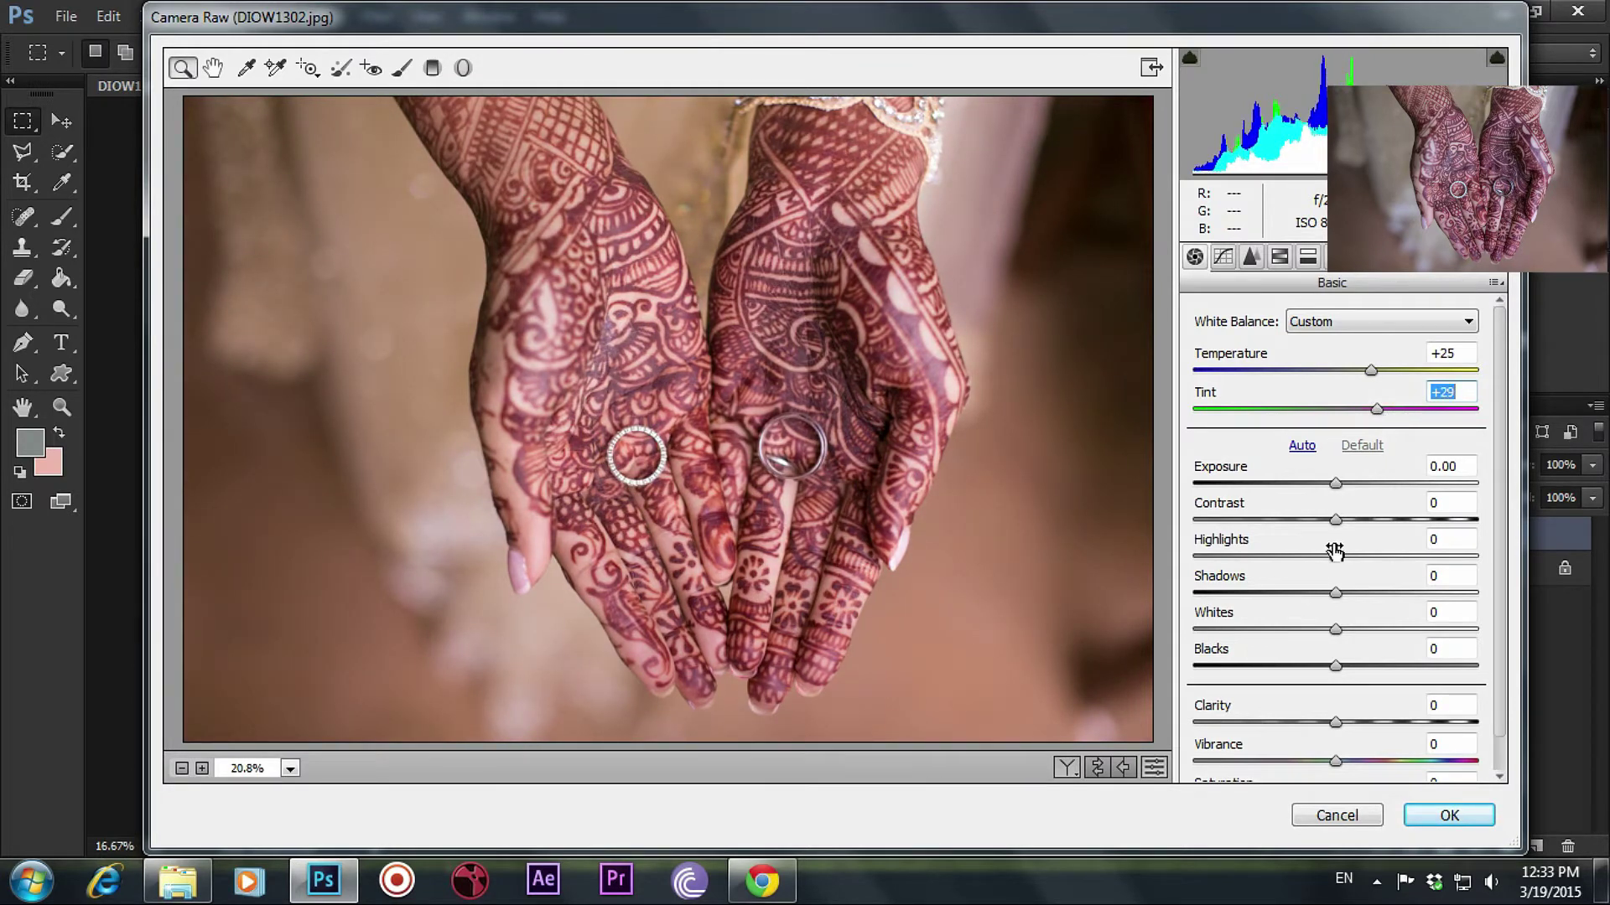
Set Contrast +15, Highlights -53, Shadows +92, Clarity -18 and slightly boost Vibrance
mouse_move(1334, 520)
mouse_down()
mouse_move(1356, 521)
mouse_move(1304, 557)
mouse_move(1217, 556)
mouse_move(1500, 613)
mouse_move(1467, 621)
mouse_up()
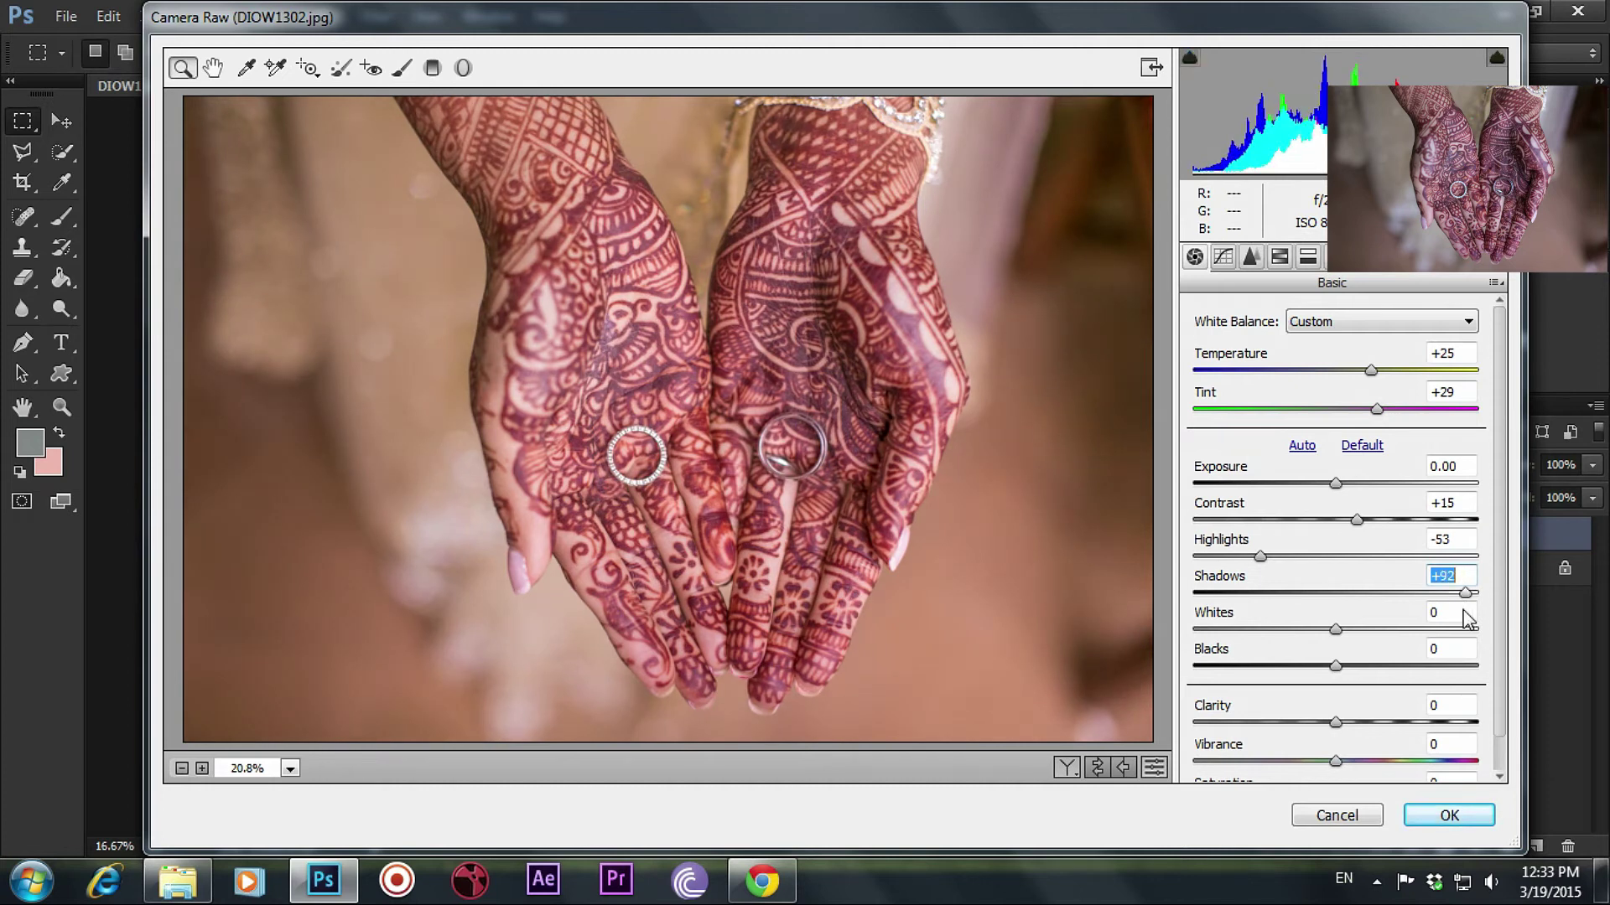
mouse_move(1339, 640)
mouse_down()
mouse_move(1419, 647)
mouse_move(1282, 630)
mouse_move(1267, 671)
mouse_up()
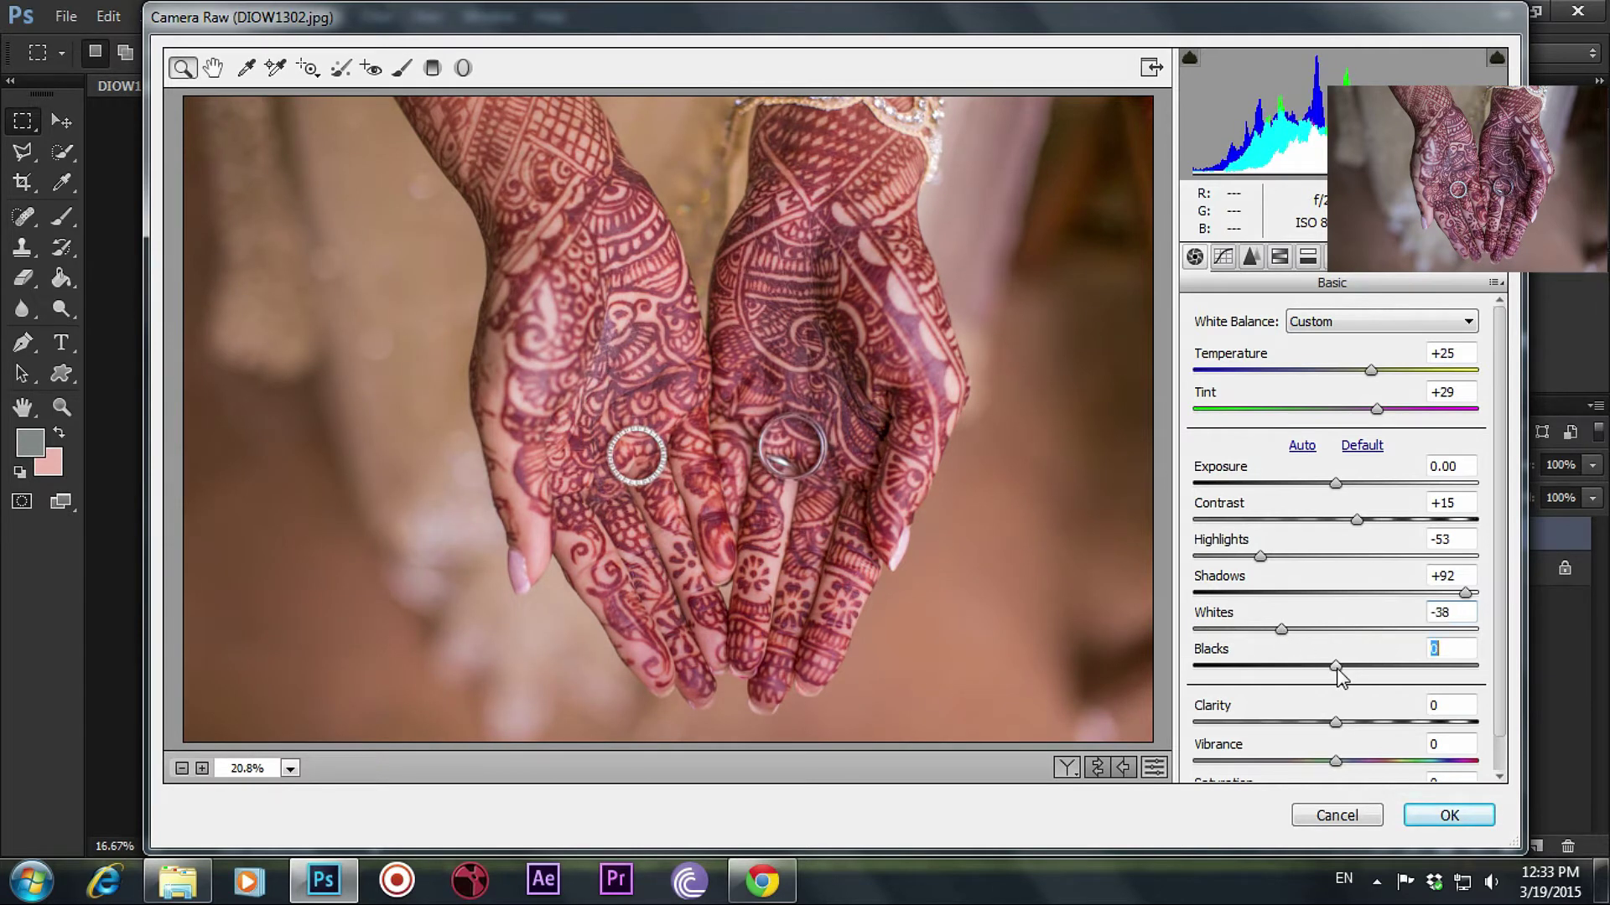
mouse_move(1268, 671)
mouse_down()
mouse_move(1246, 660)
mouse_move(1273, 667)
mouse_move(1333, 635)
mouse_up()
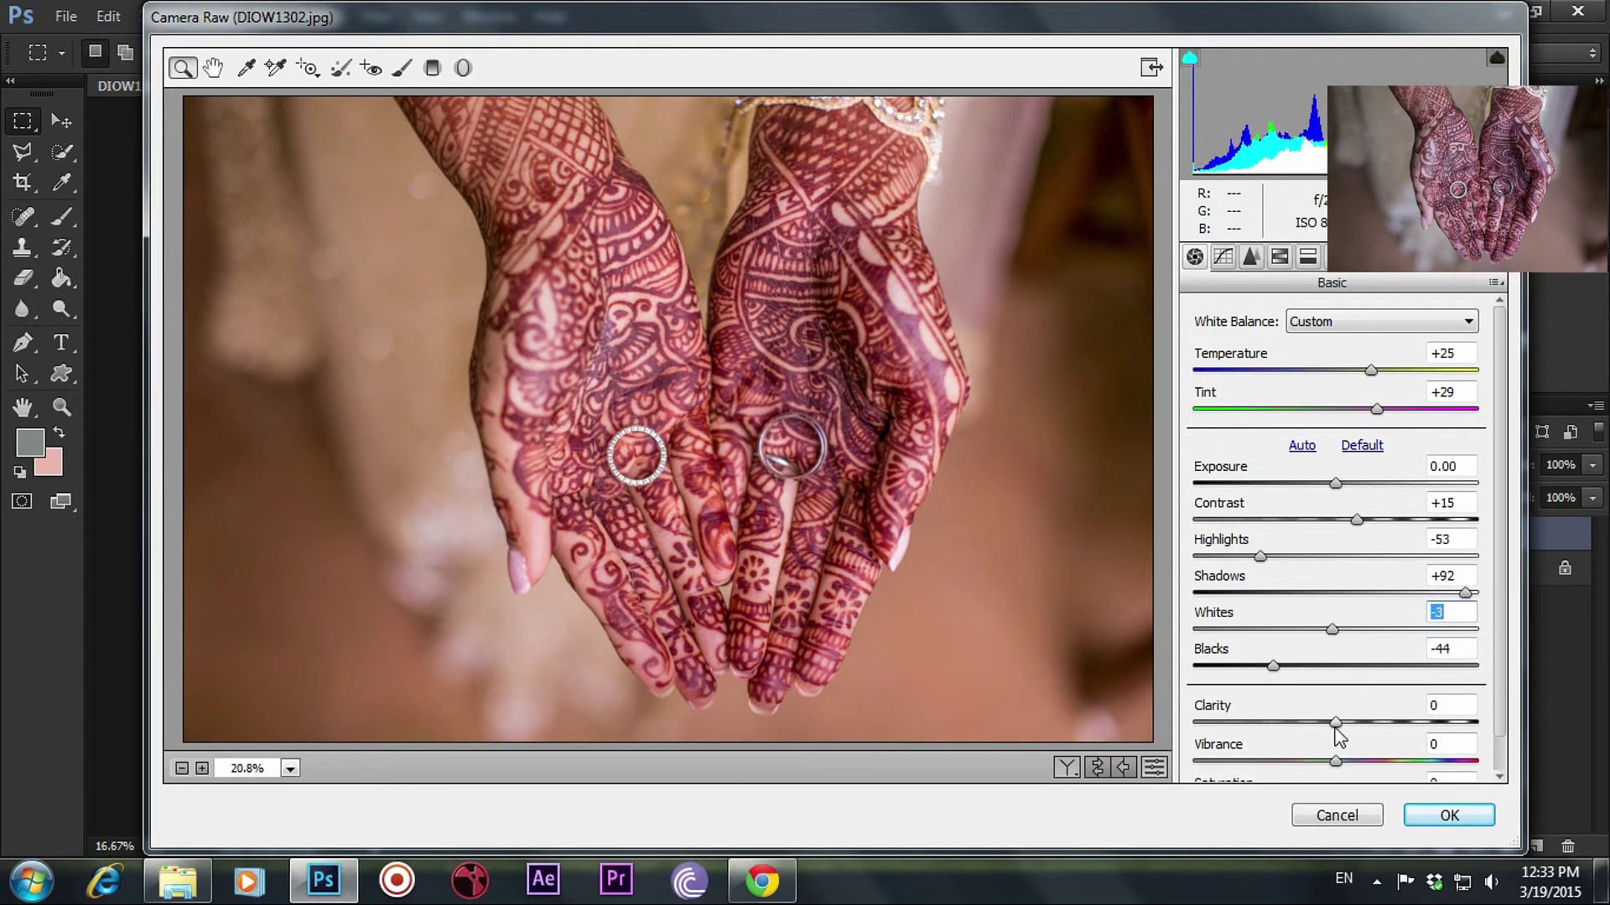
drag(1332, 726, 1295, 726)
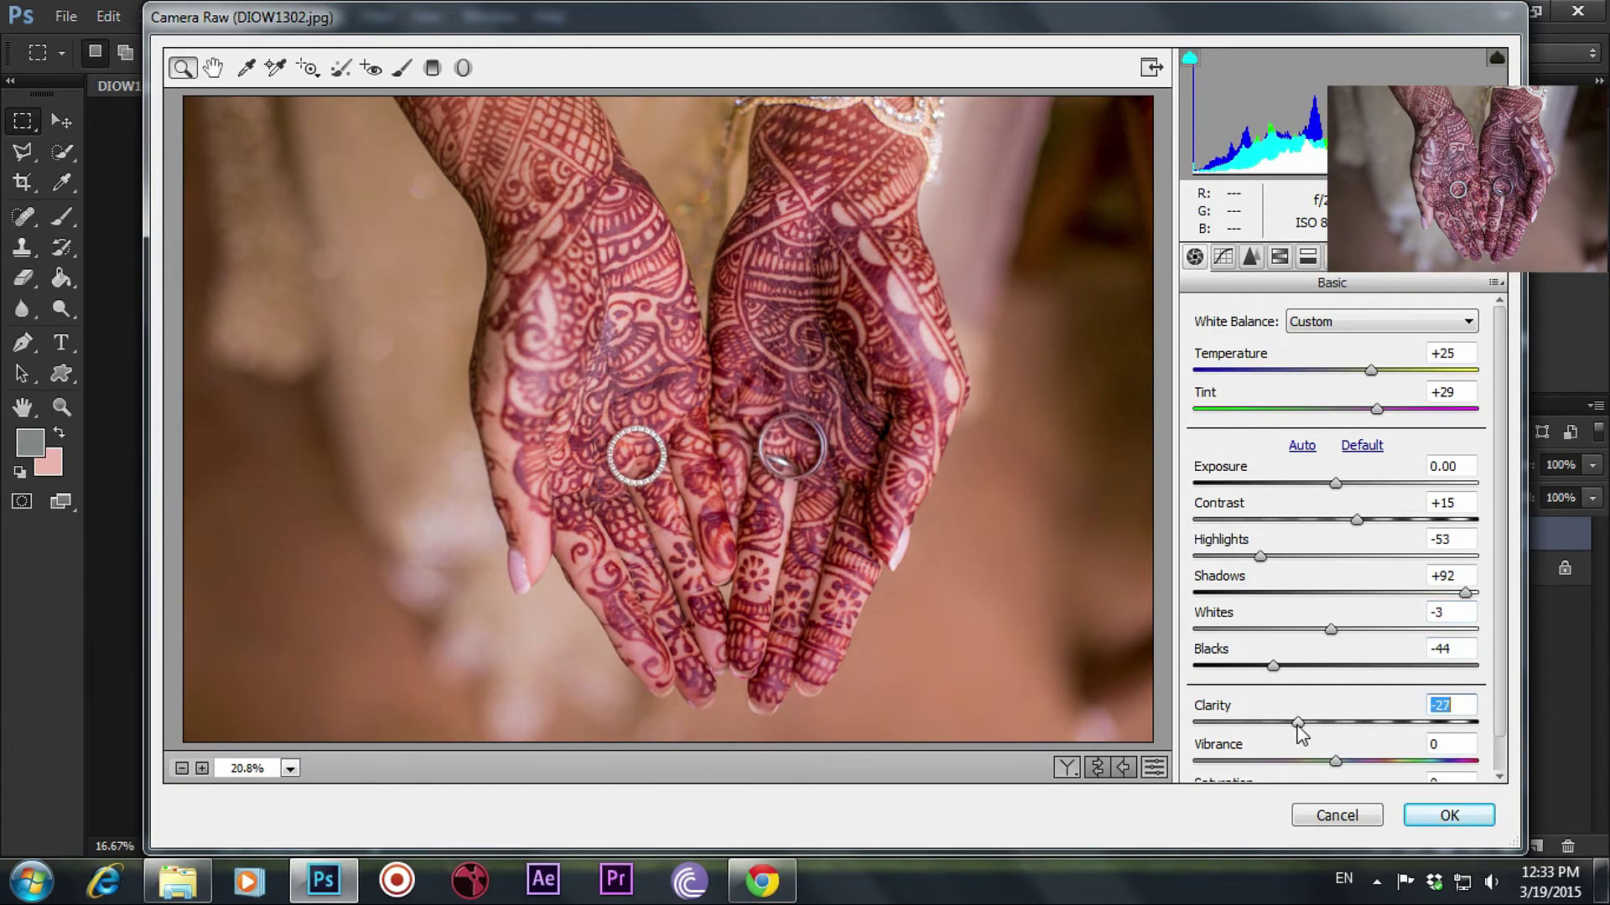
scroll(1386, 683, down, 1)
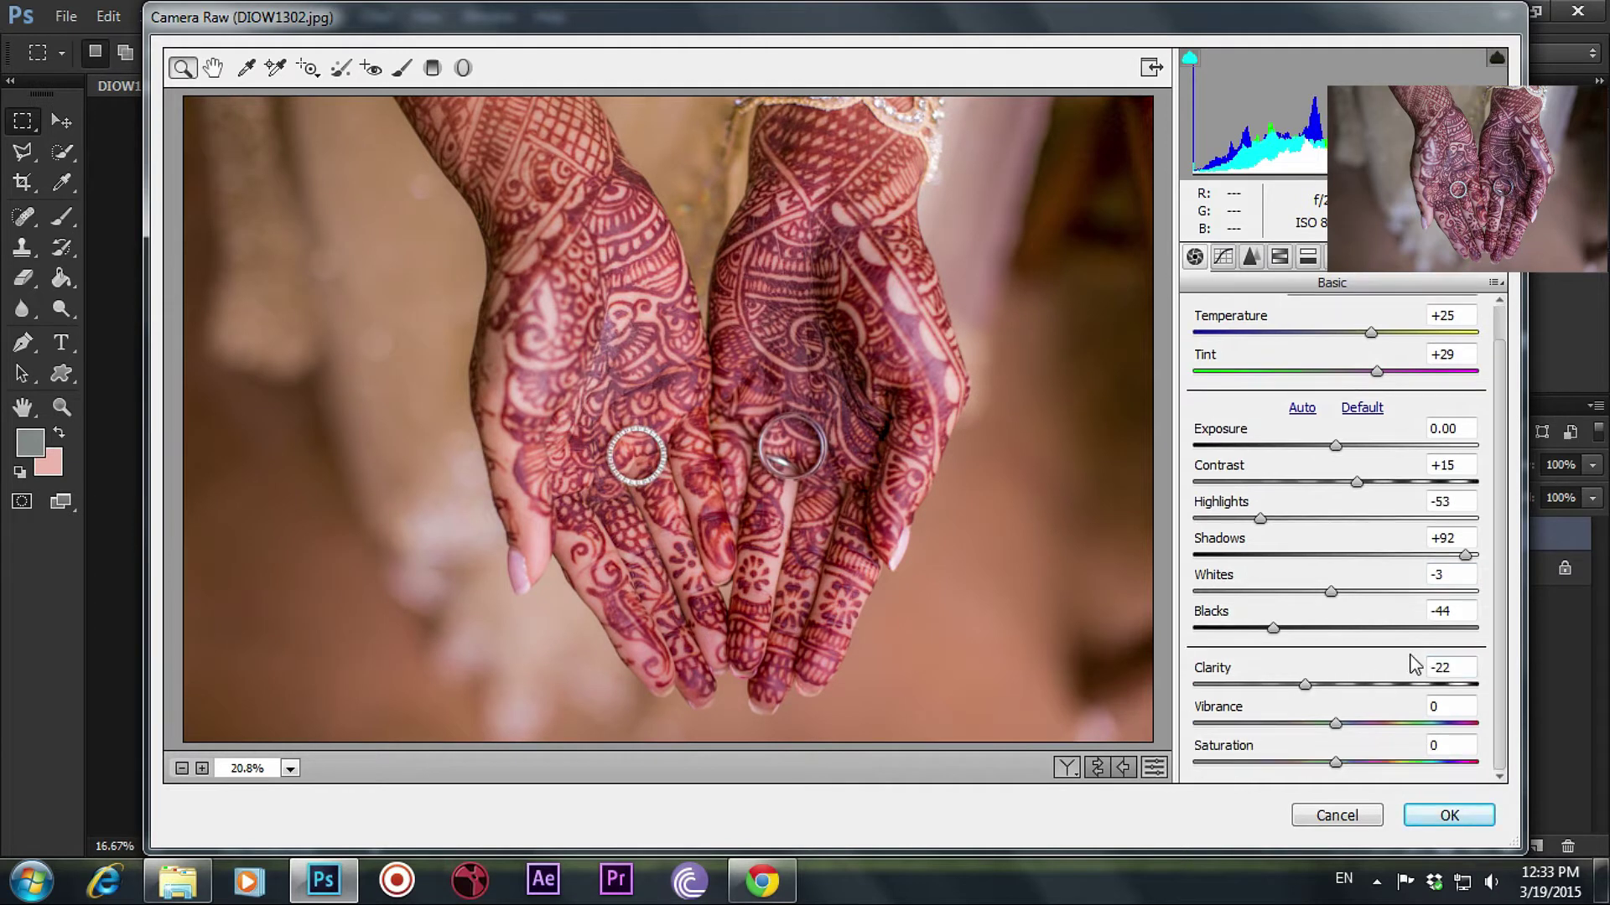
click(1309, 685)
drag(1336, 724, 1395, 723)
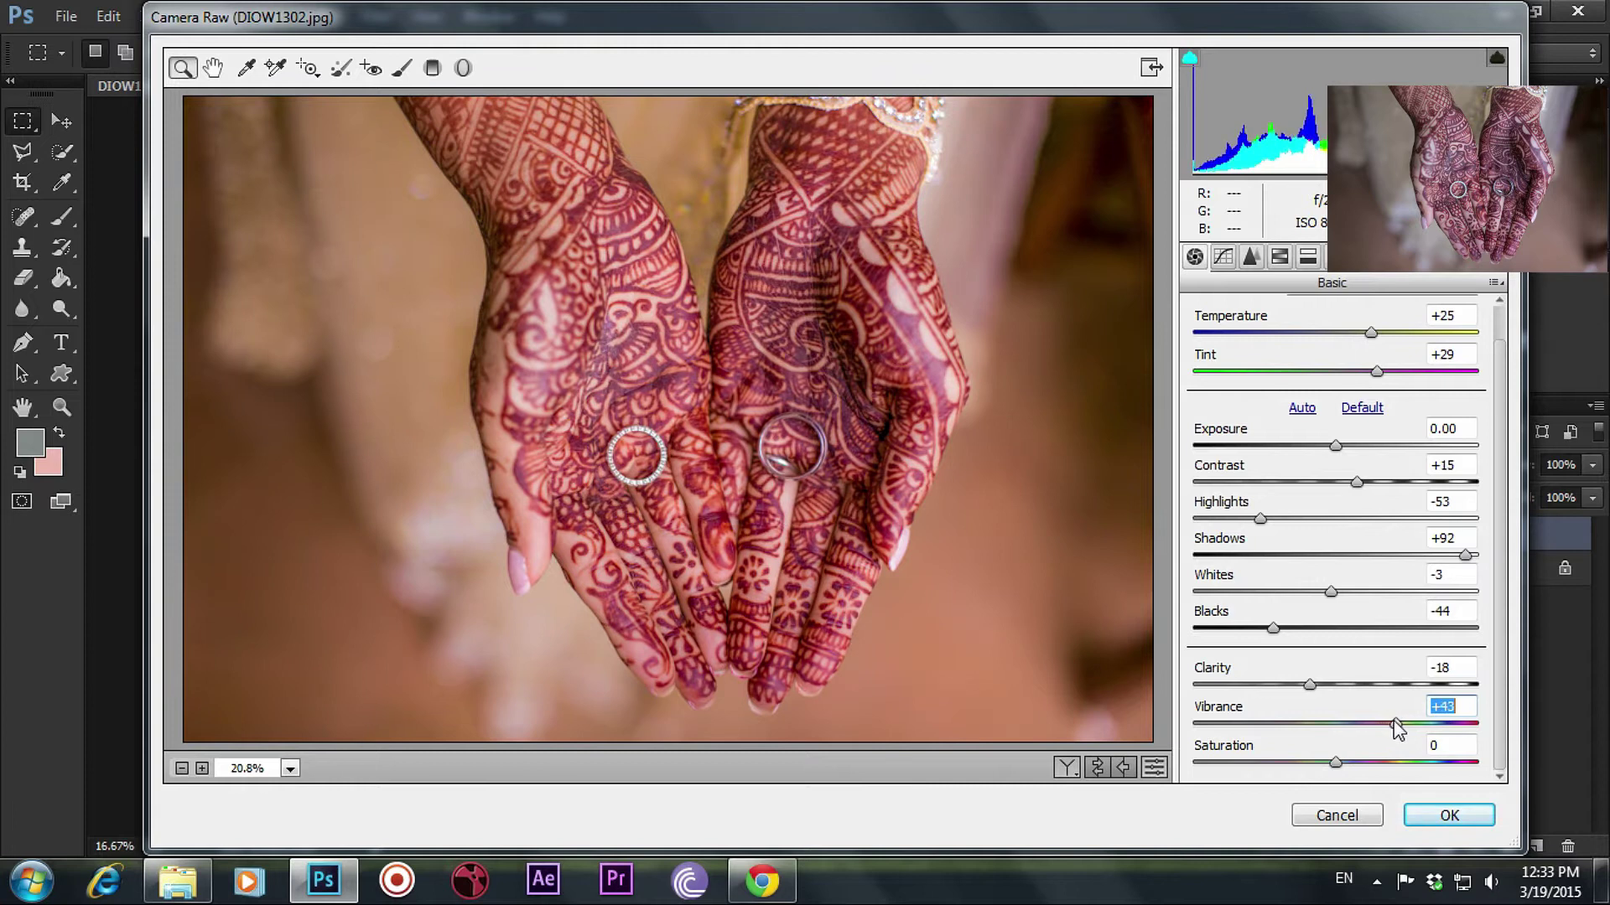
click(1252, 257)
Apply light sharpening with Radius 1.5 and Detail 43
drag(1195, 353, 1232, 354)
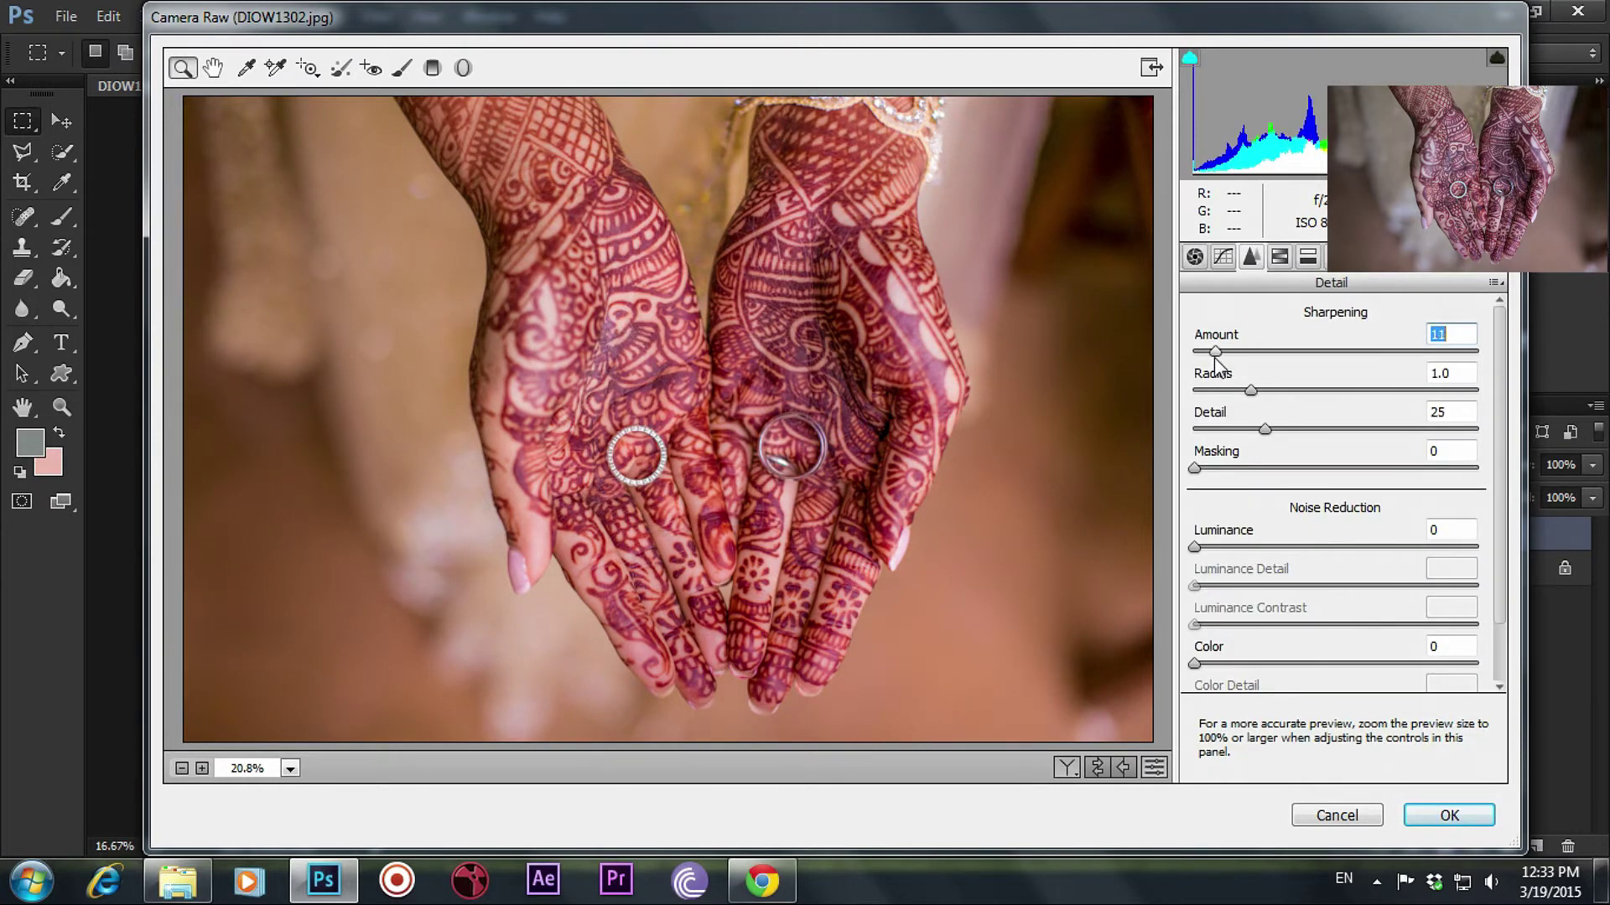
click(1308, 390)
click(1315, 430)
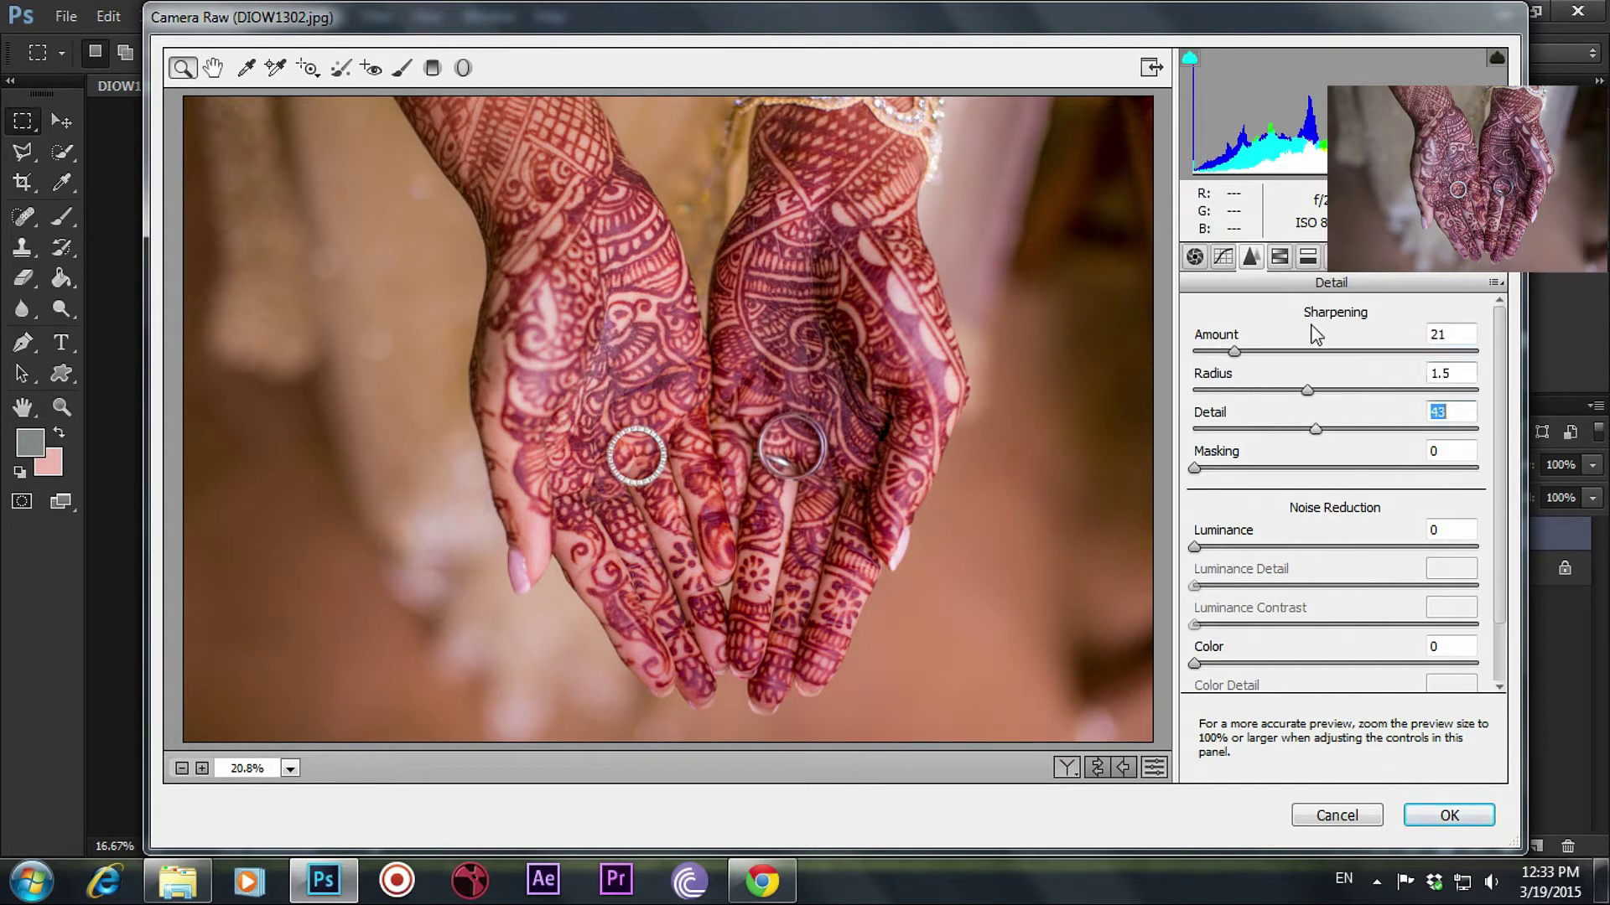
Raise the Reds and Oranges luminance in the HSL panel
click(1304, 258)
drag(1341, 428, 1383, 428)
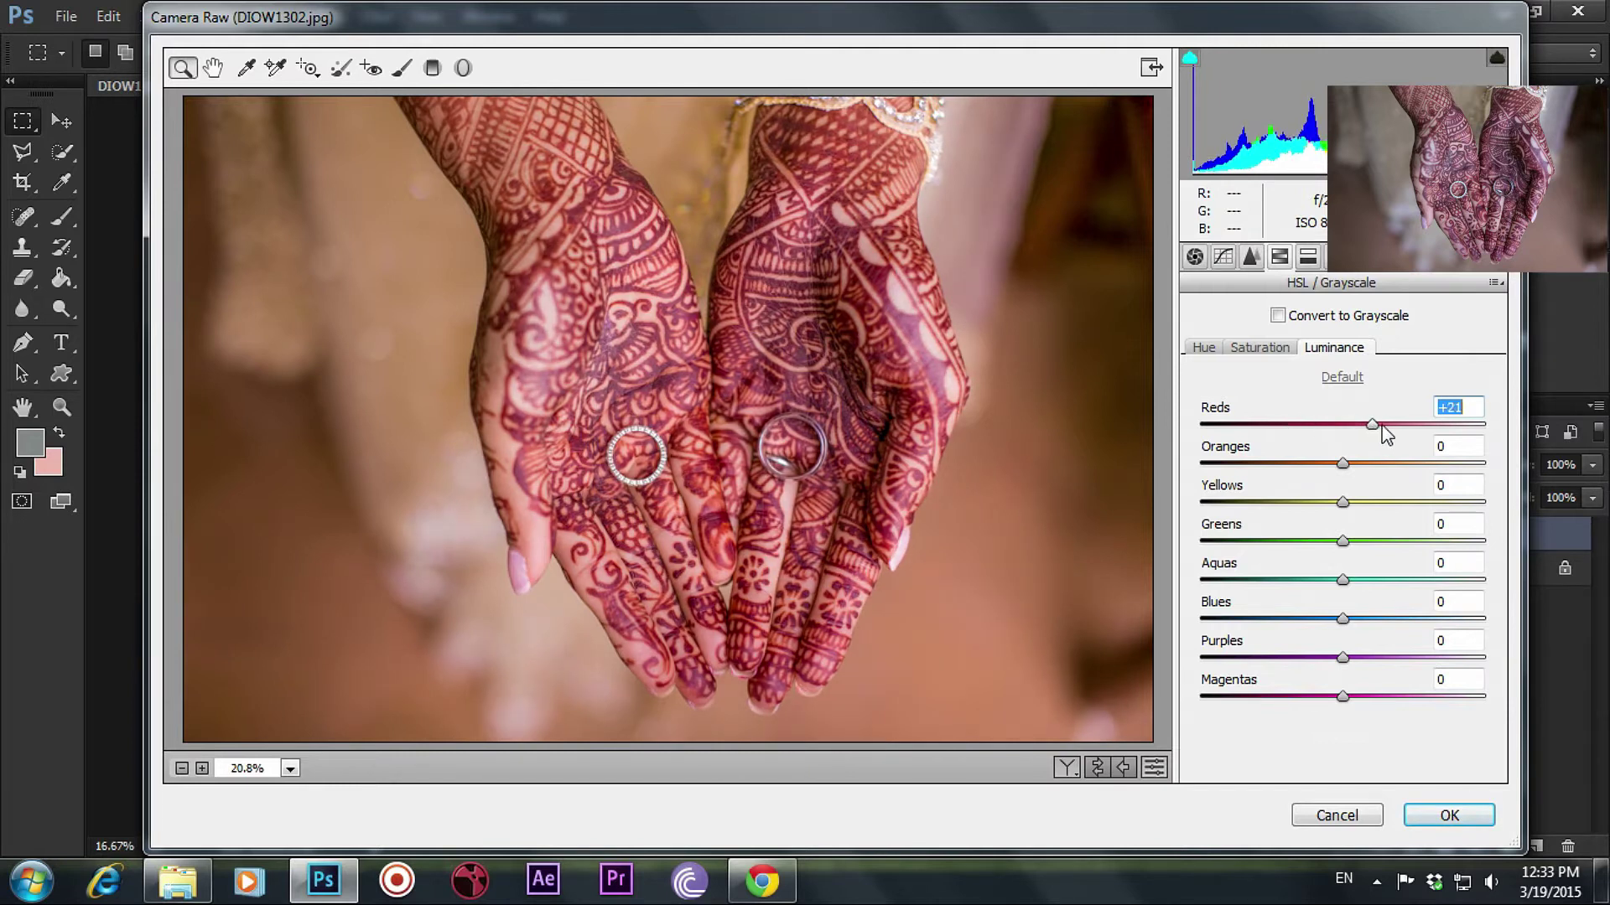
drag(1383, 427, 1424, 430)
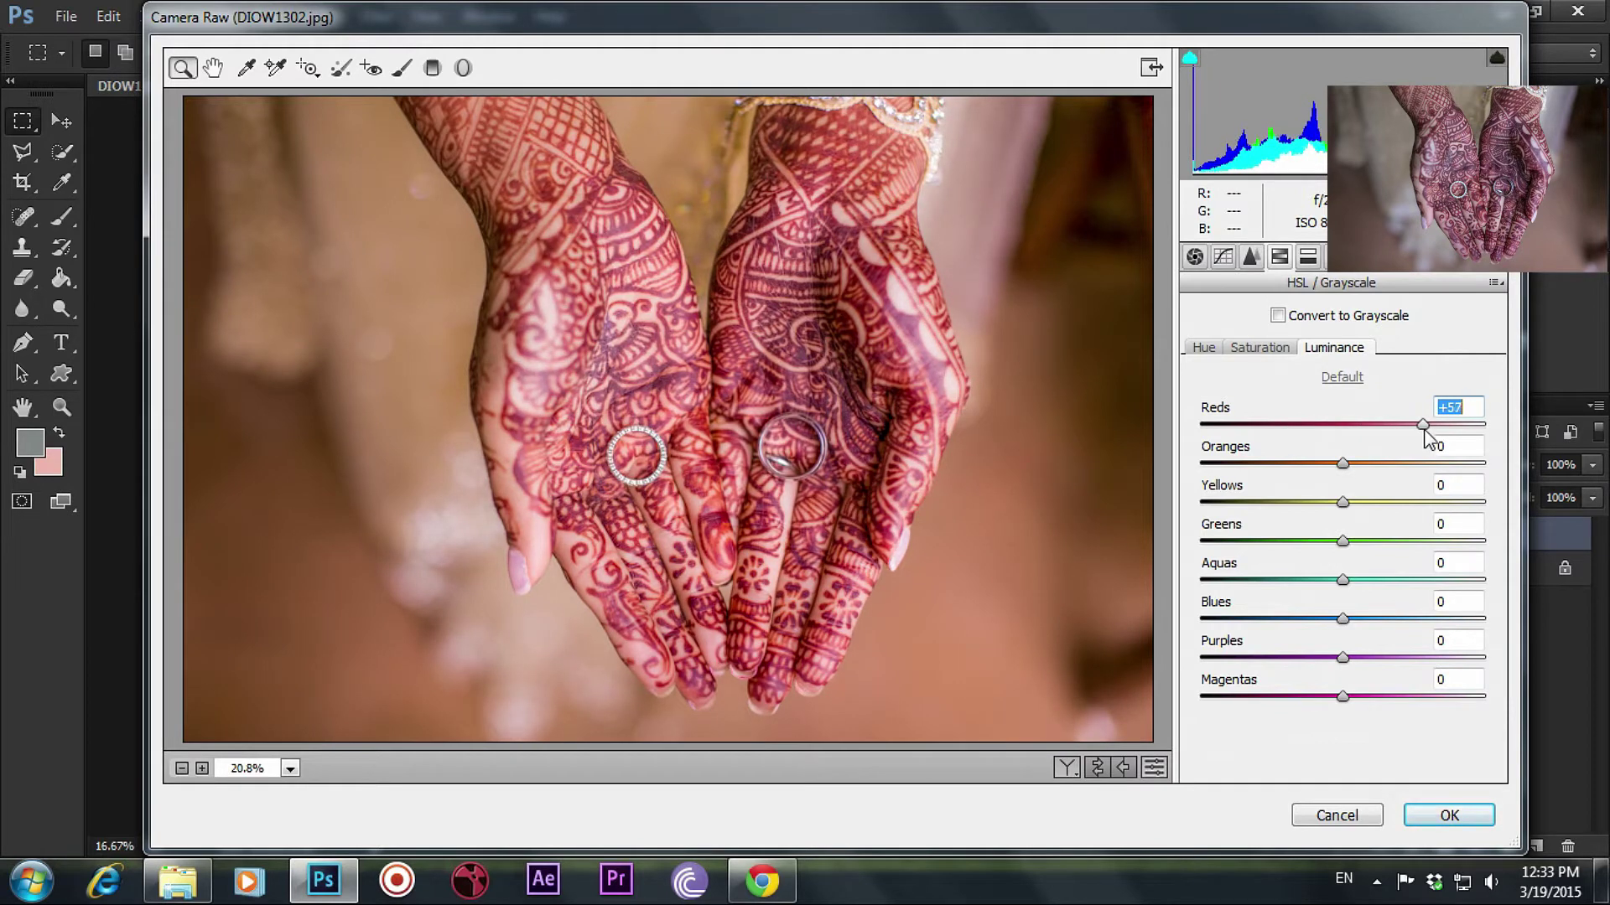
mouse_move(1342, 463)
mouse_down()
mouse_move(1375, 463)
mouse_move(1265, 464)
mouse_move(1379, 466)
mouse_move(1302, 471)
mouse_up()
Set HSL saturation to Reds -8, Oranges +11 and Yellows -30
click(1259, 347)
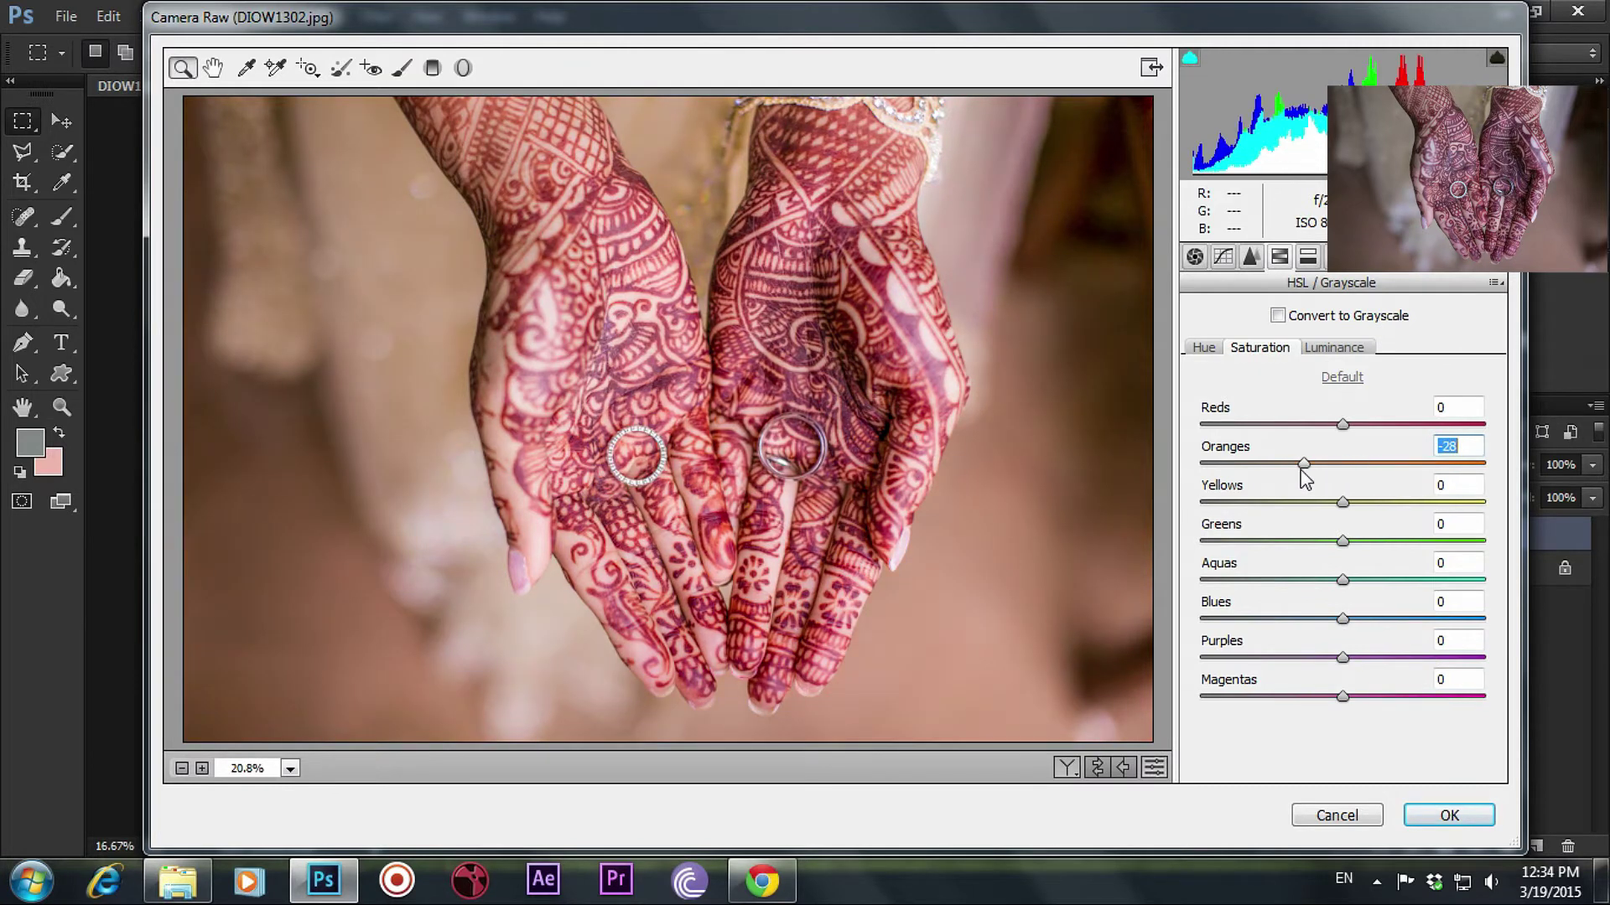
mouse_move(1302, 472)
mouse_down()
mouse_move(1281, 426)
mouse_move(1439, 478)
mouse_move(1353, 474)
mouse_up()
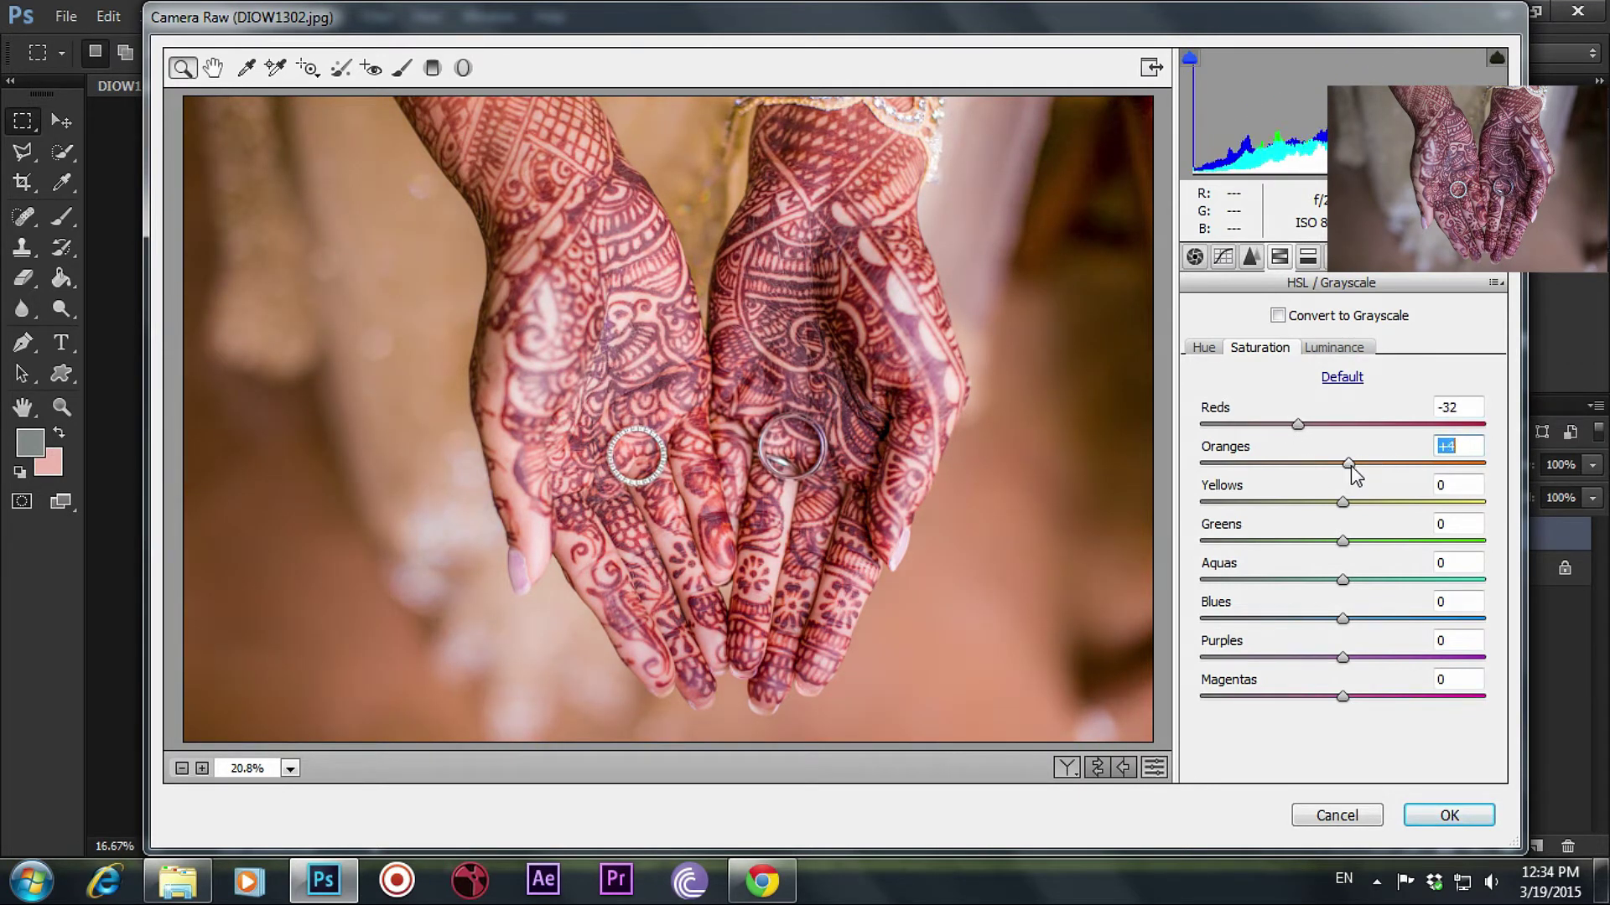
drag(1298, 425, 1337, 440)
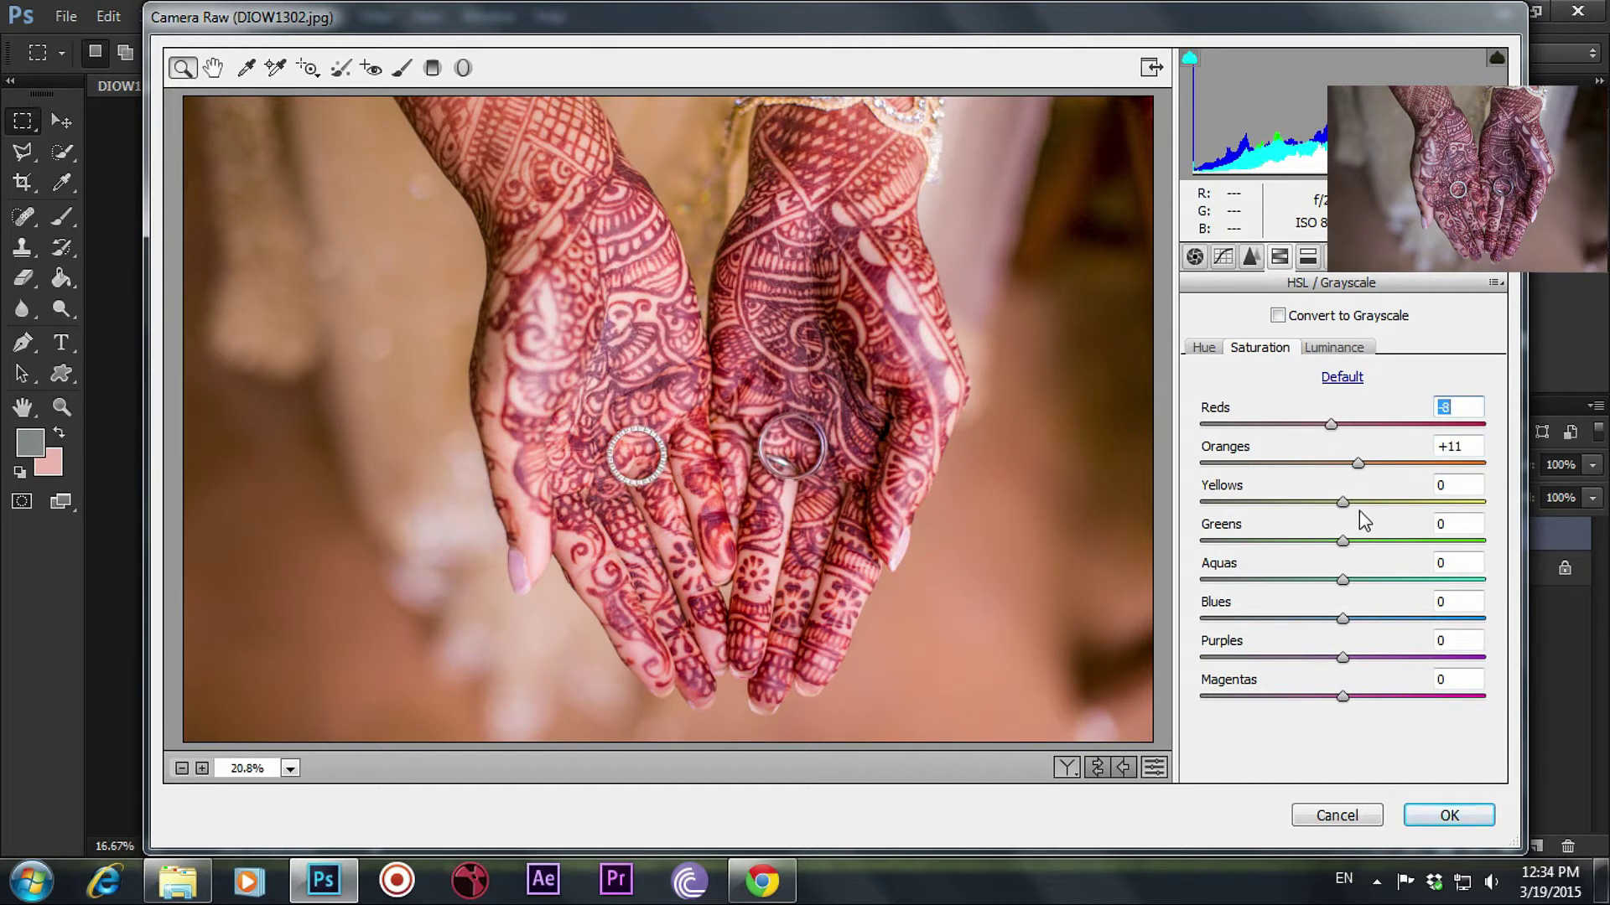
mouse_move(1343, 502)
mouse_down()
mouse_move(1417, 503)
mouse_move(1302, 503)
mouse_move(1428, 503)
mouse_move(1322, 508)
mouse_move(1443, 522)
mouse_move(1237, 538)
mouse_move(1411, 524)
mouse_move(1368, 549)
mouse_up()
Recheck Luminance, then leave Blues saturation reset to zero
click(1341, 349)
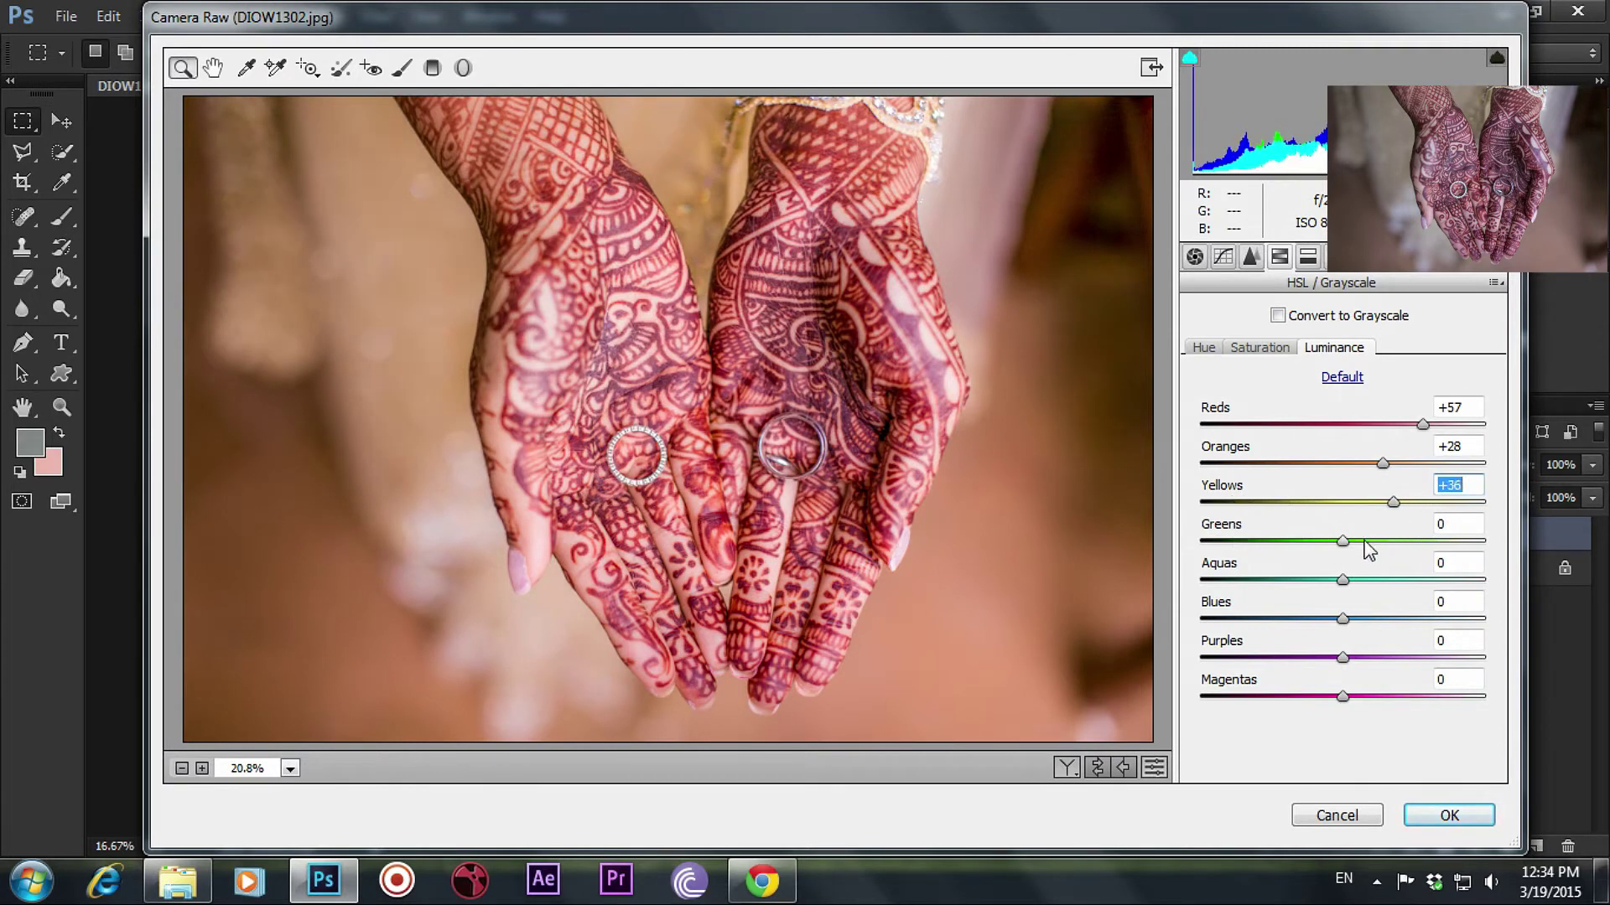
click(1258, 347)
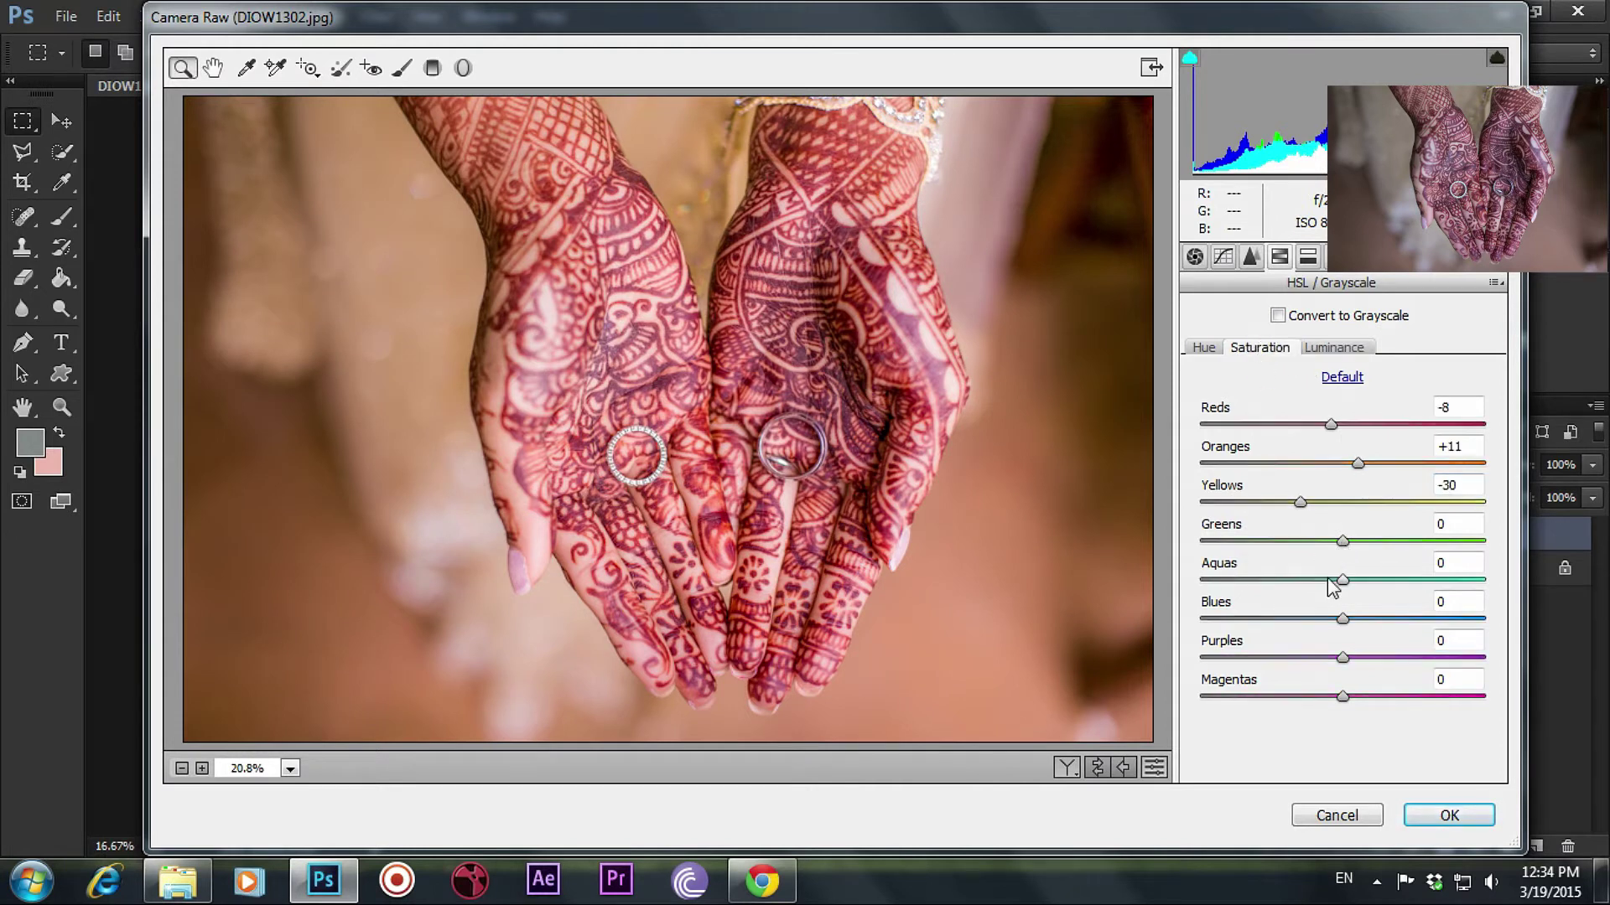
mouse_move(1342, 619)
mouse_down()
mouse_move(1375, 631)
mouse_move(1360, 622)
mouse_up()
double_click(1367, 620)
click(1336, 257)
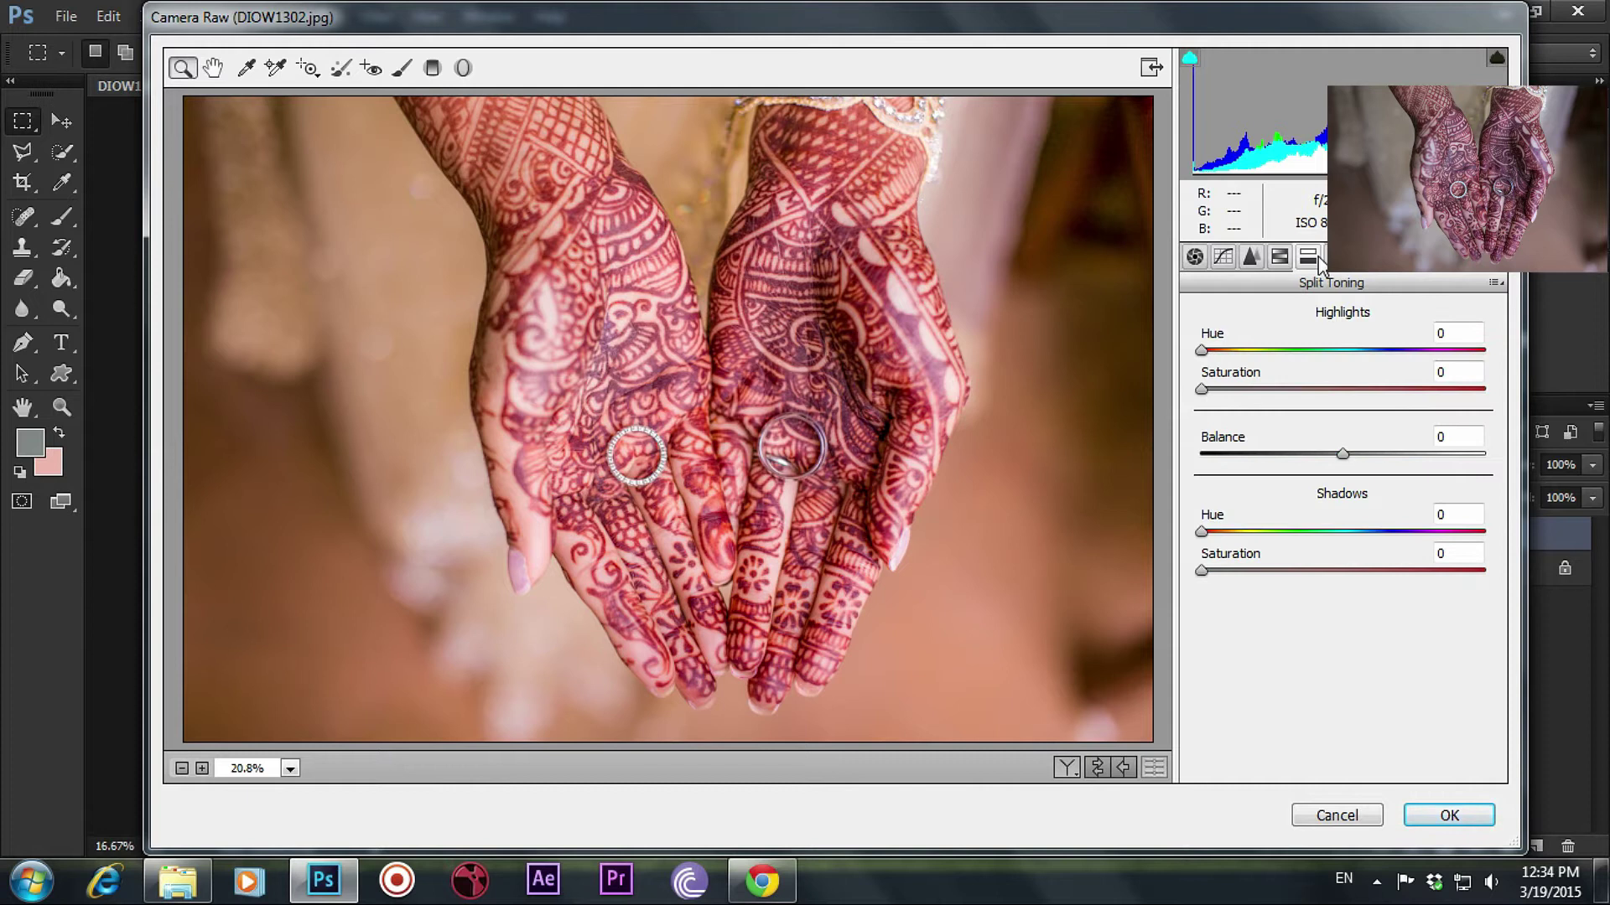
Add a post-crop vignette with Amount -28 and Roundness +55
click(1358, 267)
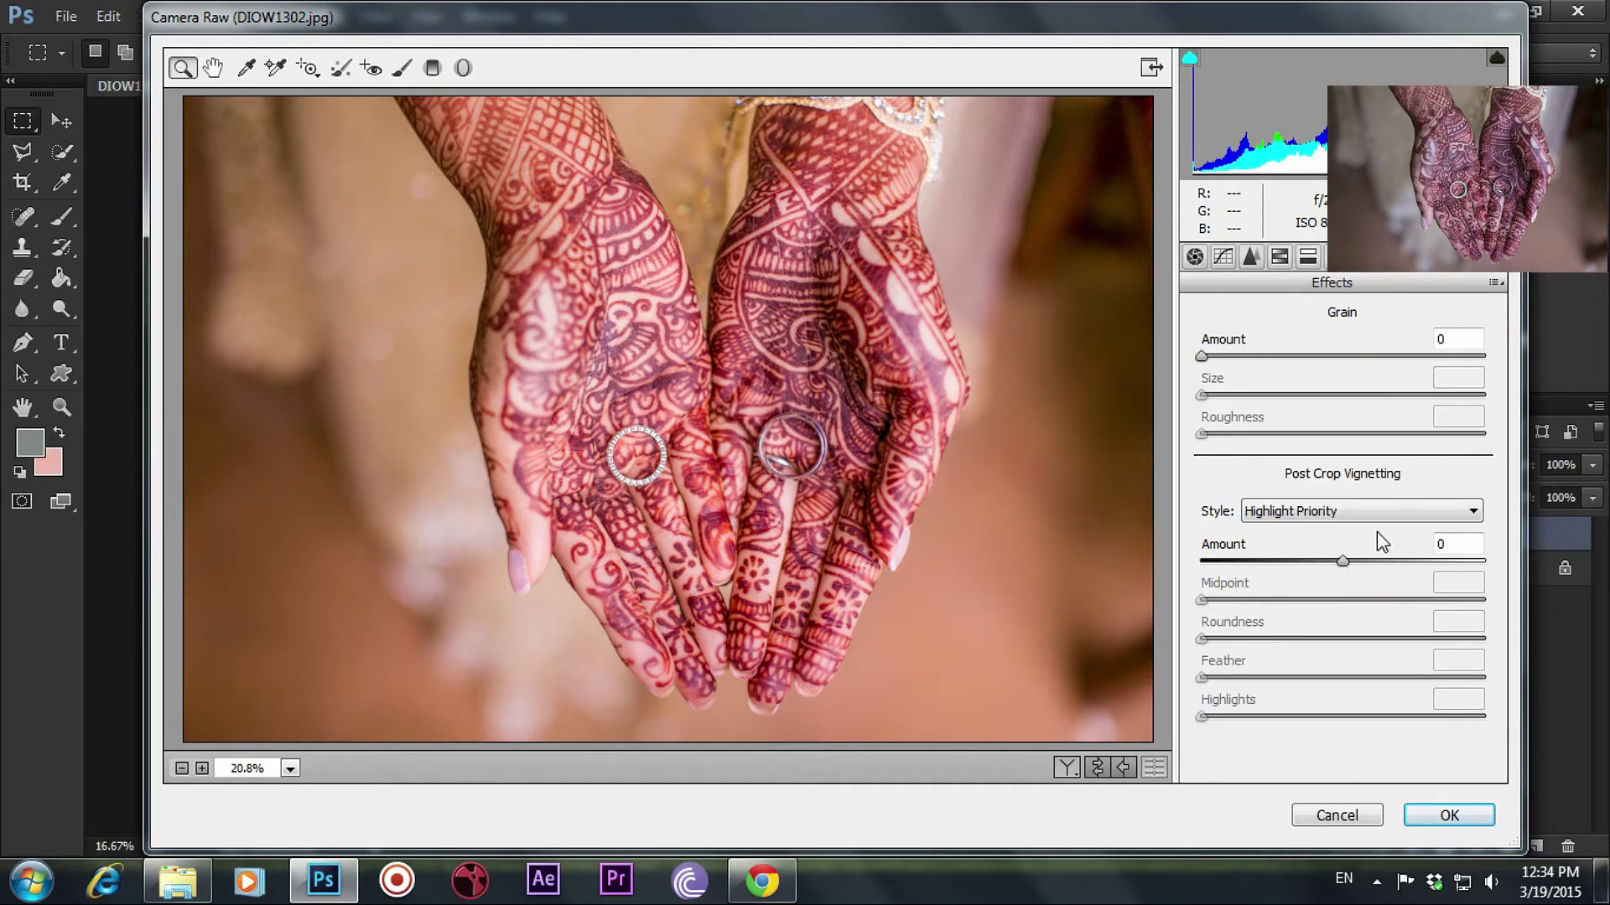
mouse_move(1343, 560)
mouse_down()
mouse_move(1283, 560)
mouse_move(1302, 560)
mouse_move(1293, 600)
mouse_move(1420, 638)
mouse_up()
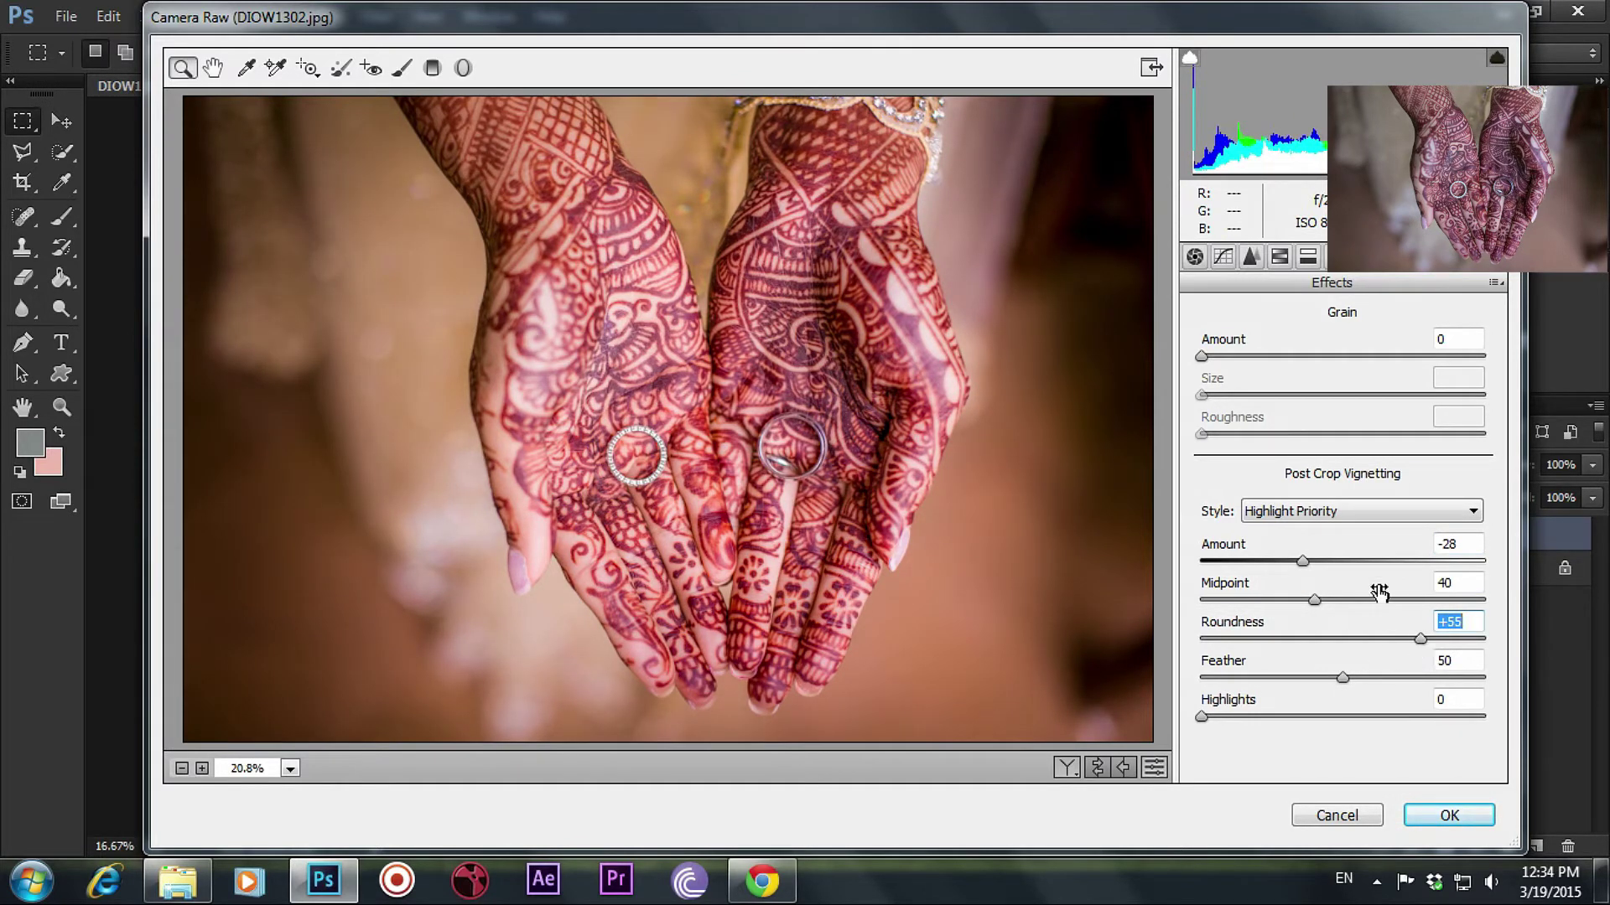
drag(1302, 561, 1317, 561)
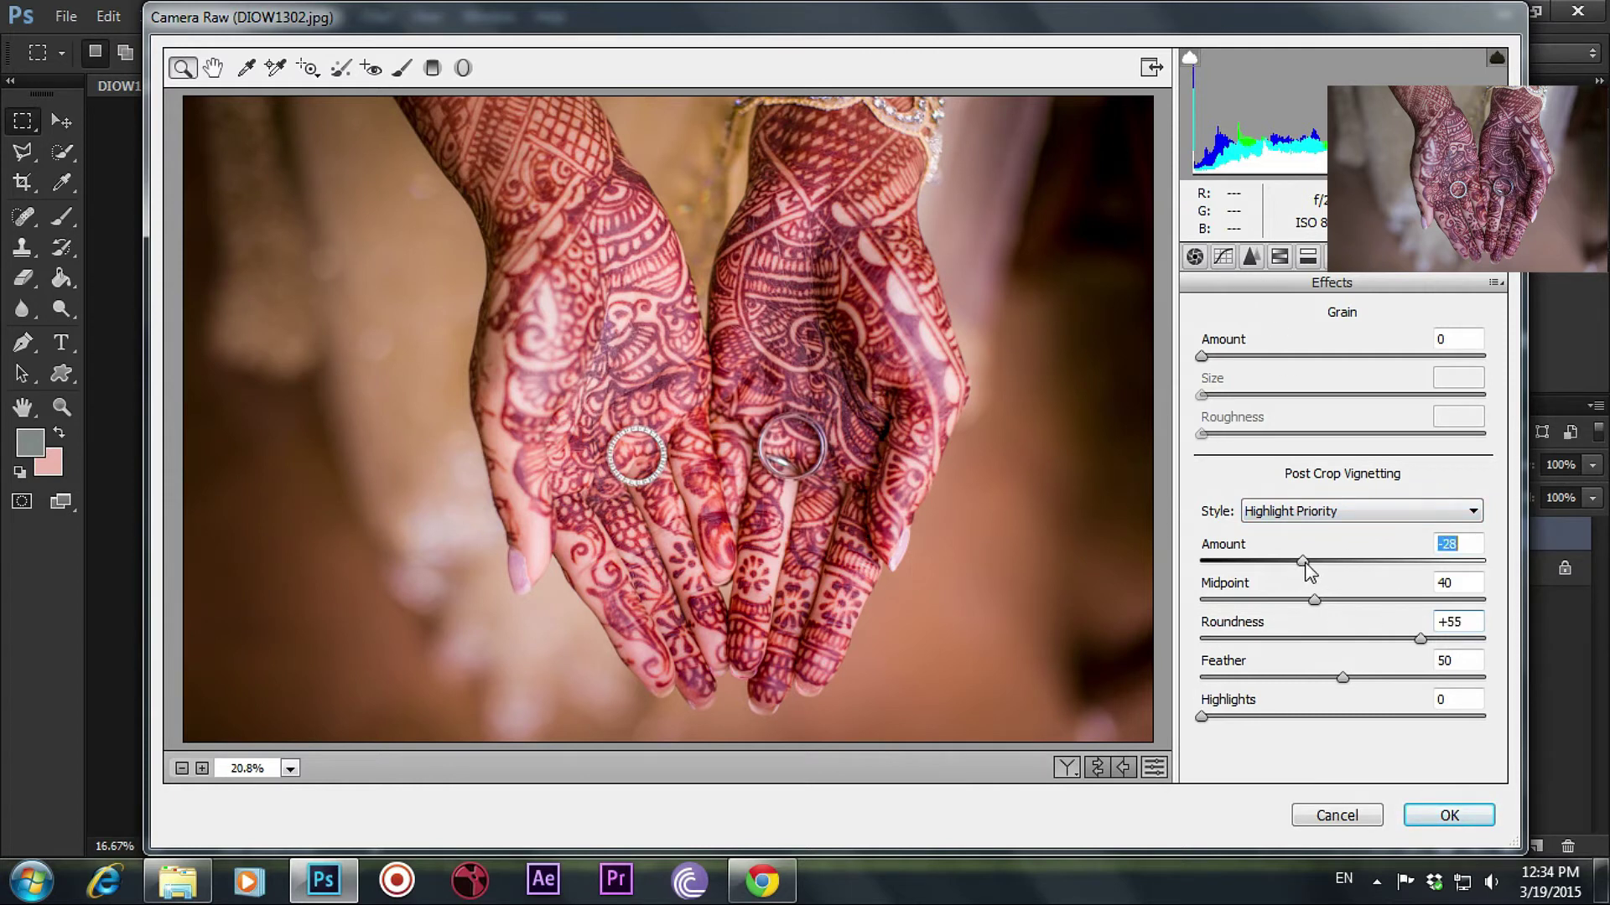
Split-tone highlights to Hue 57, Saturation 8 and shadows to Hue 242, Saturation 21
click(1336, 257)
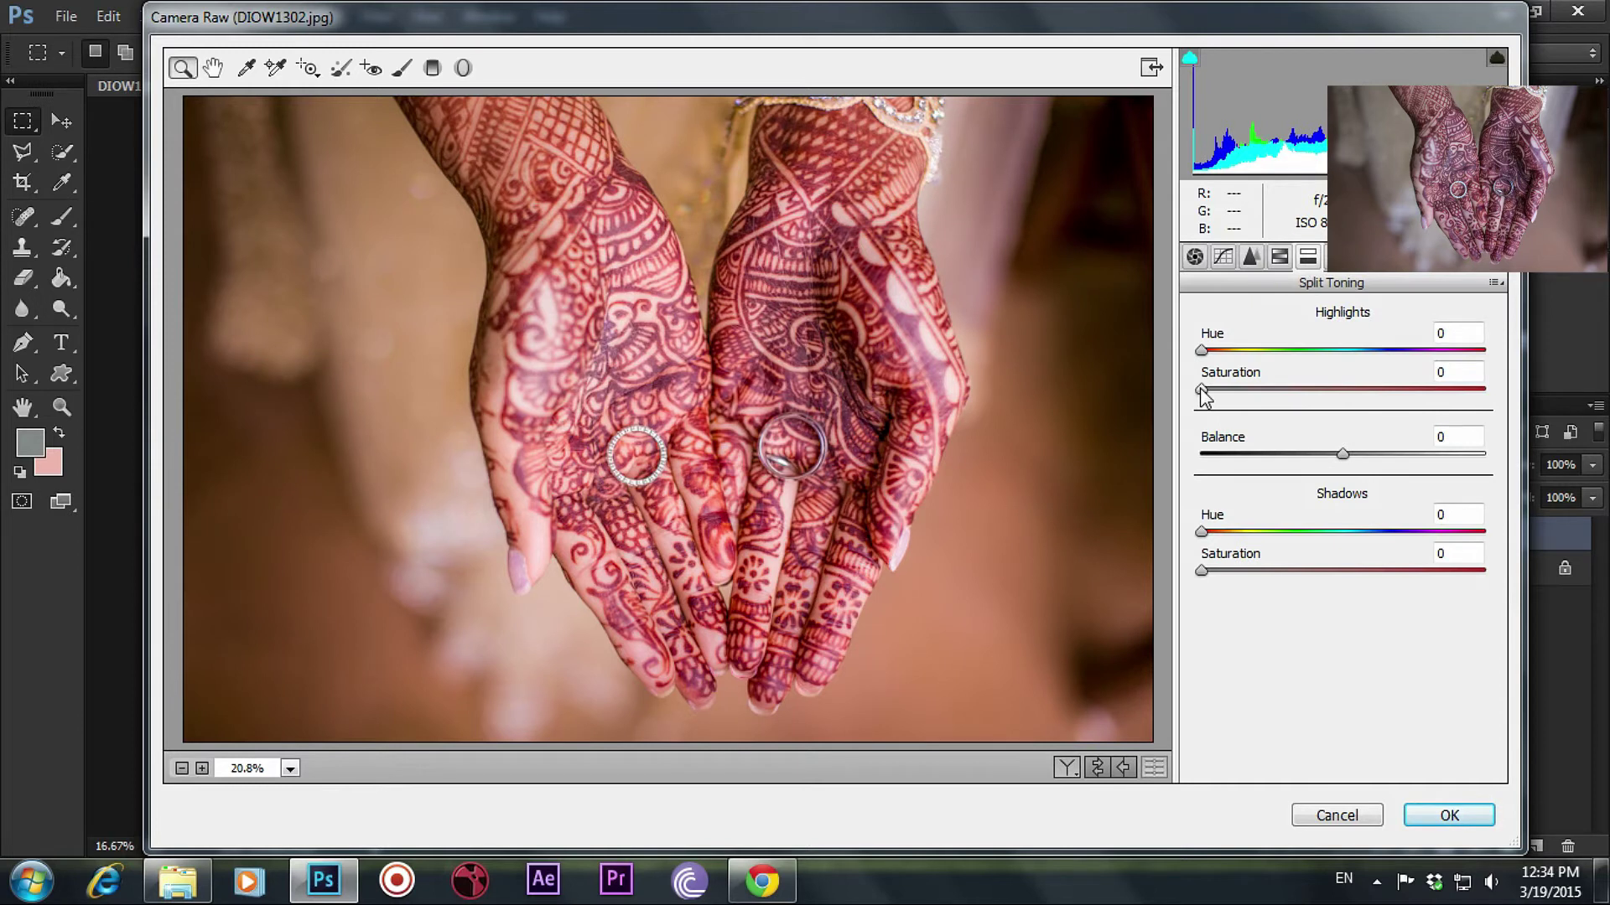
drag(1200, 349, 1286, 349)
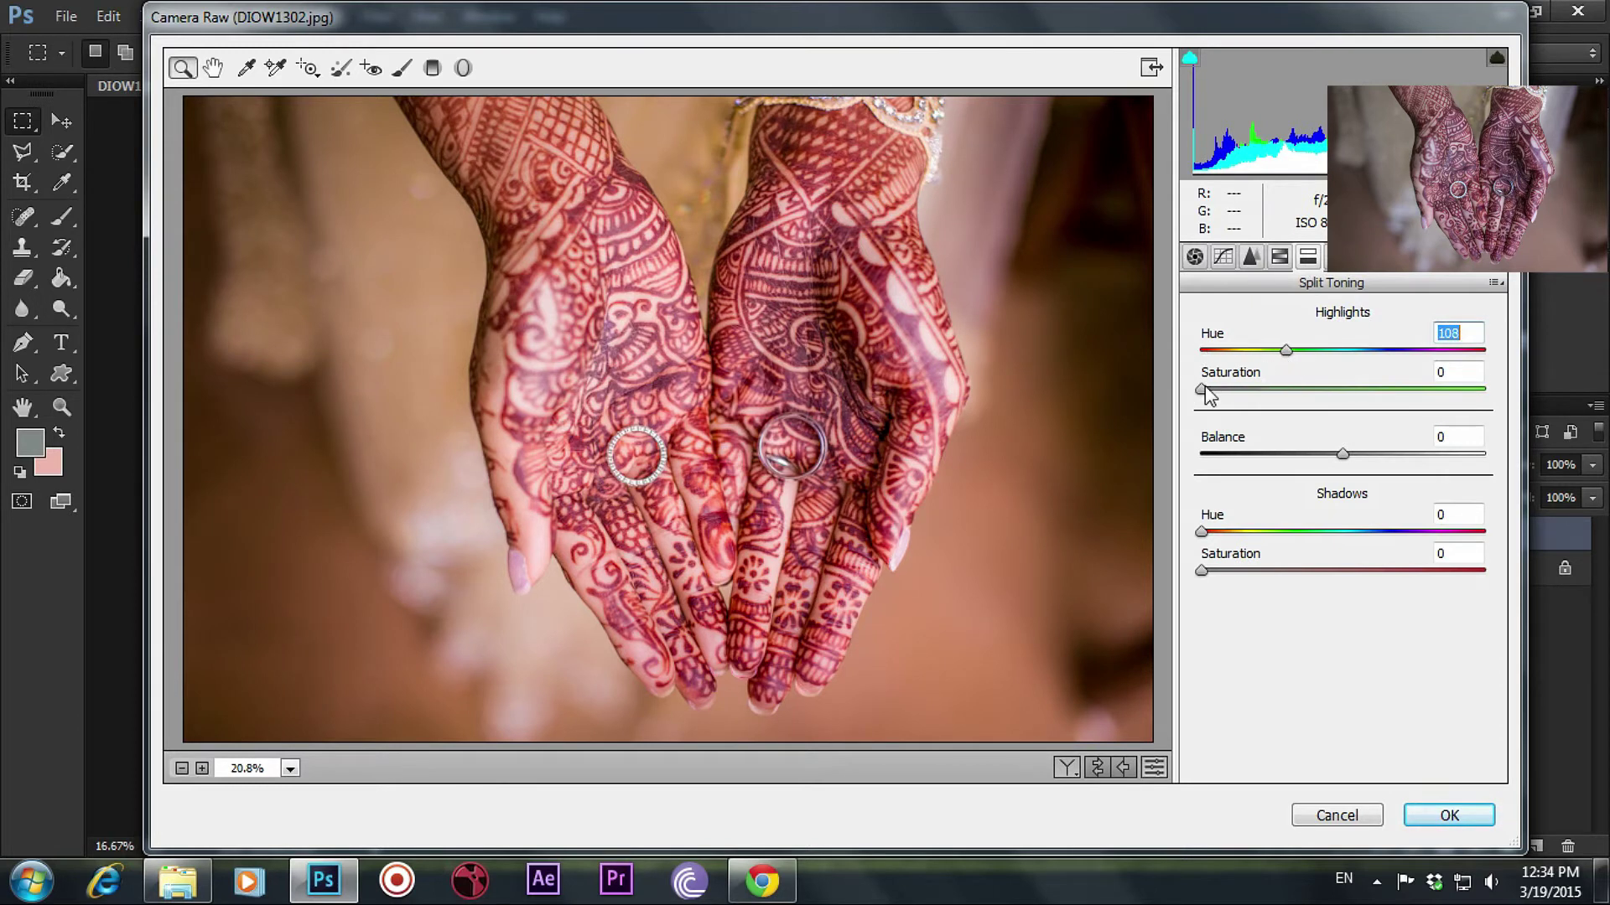
mouse_move(1208, 389)
mouse_down()
mouse_move(1229, 389)
mouse_move(1246, 353)
mouse_up()
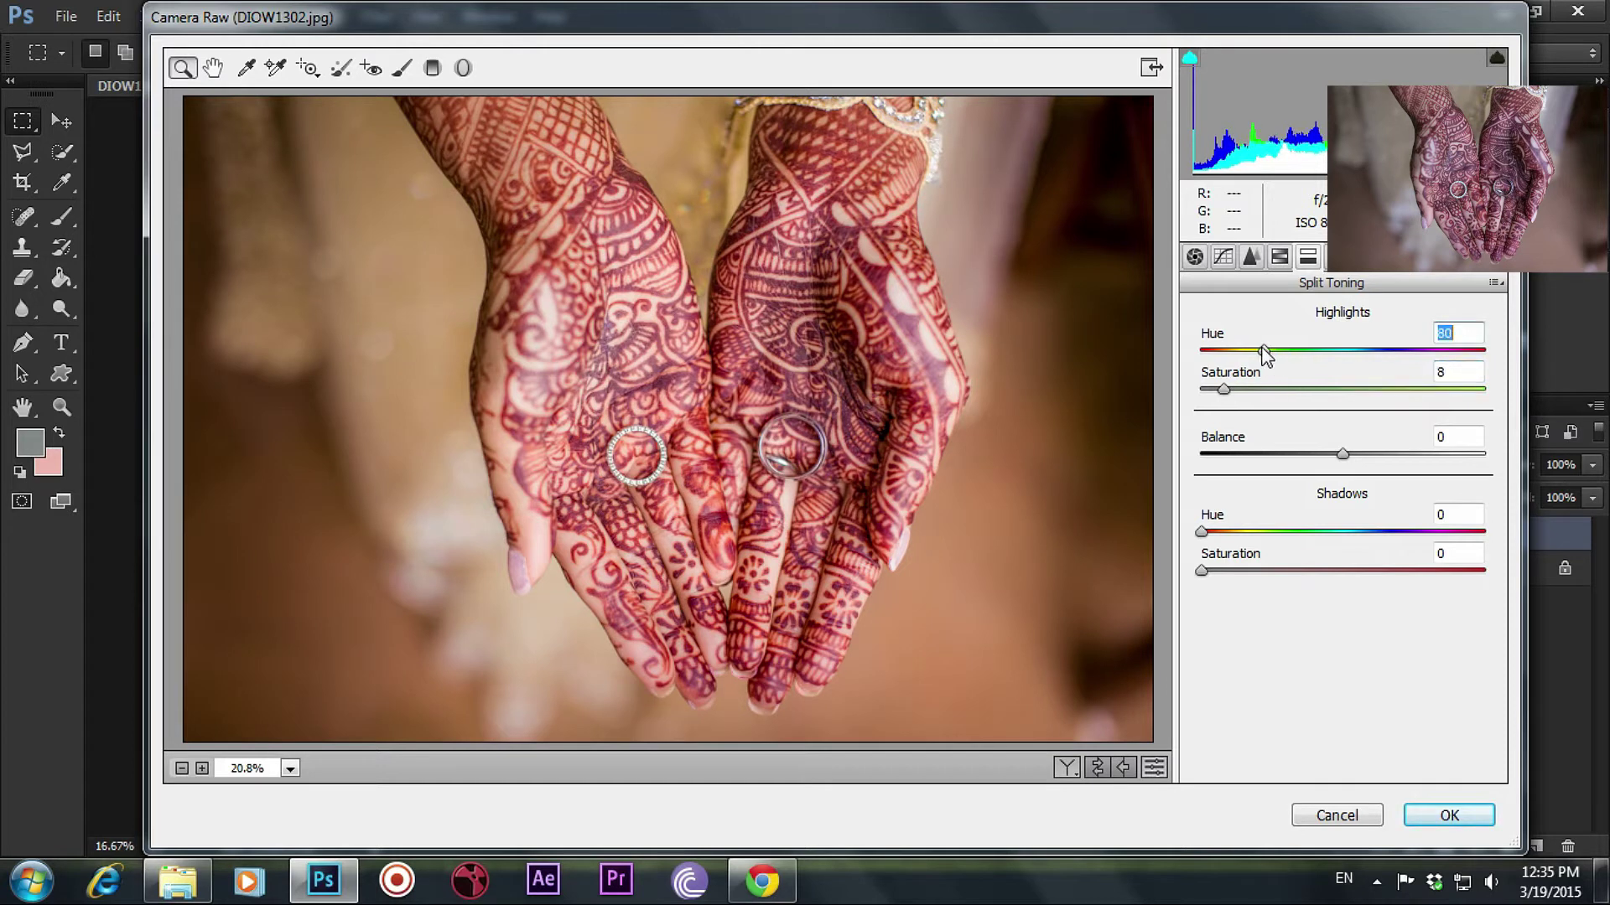
mouse_move(1200, 531)
mouse_down()
mouse_move(1235, 532)
mouse_move(1230, 570)
mouse_move(1344, 532)
mouse_move(1413, 532)
mouse_move(1391, 531)
mouse_up()
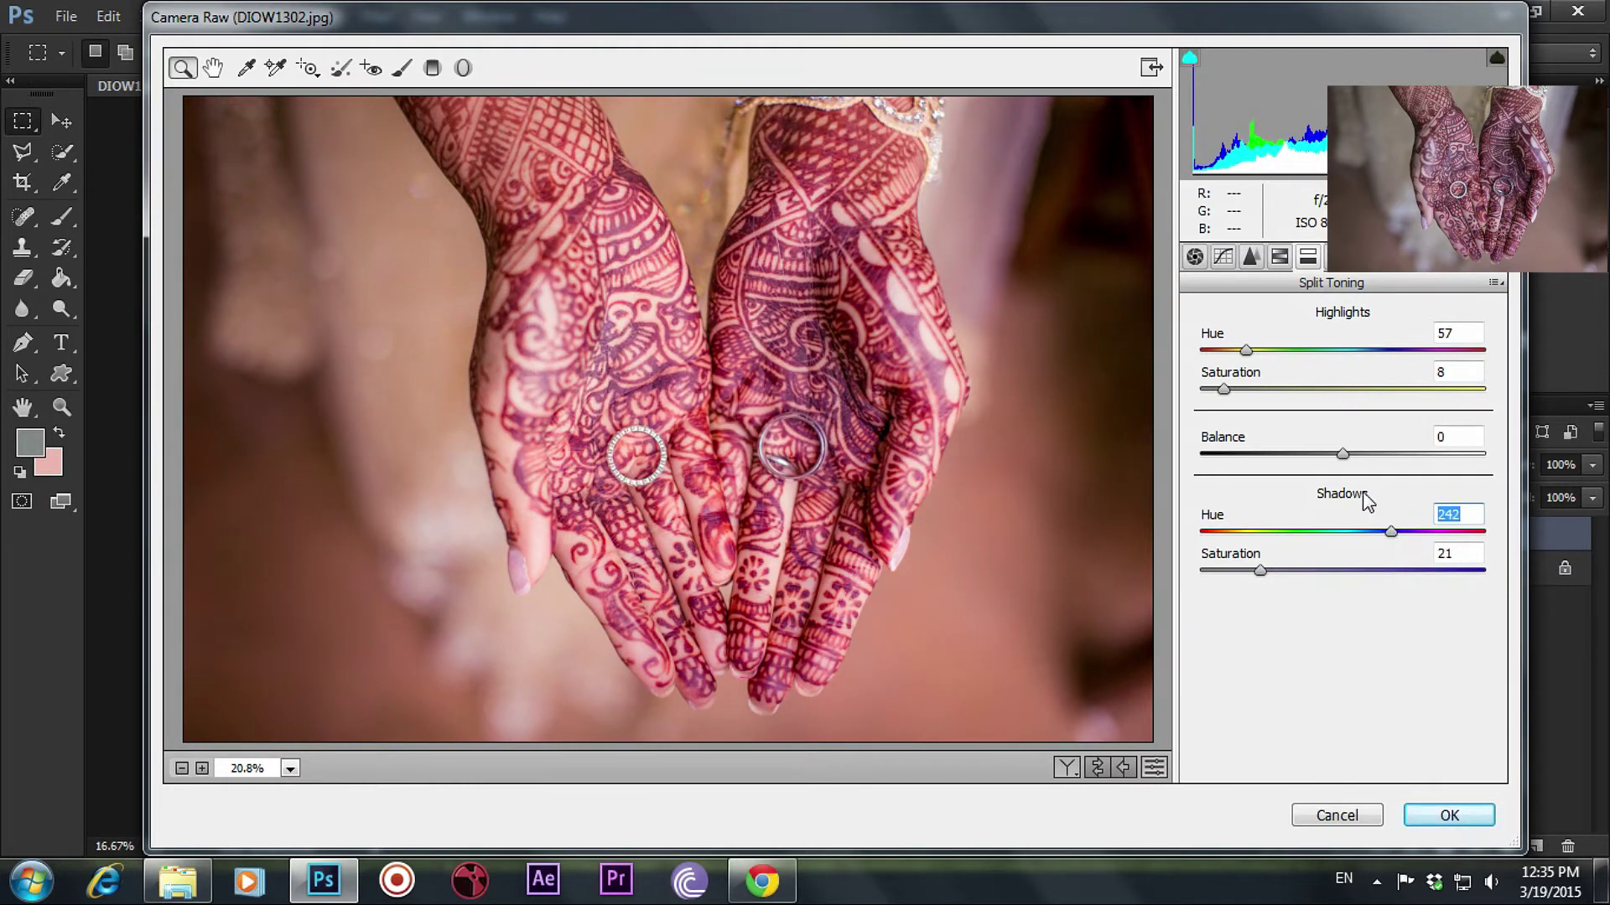
click(1223, 256)
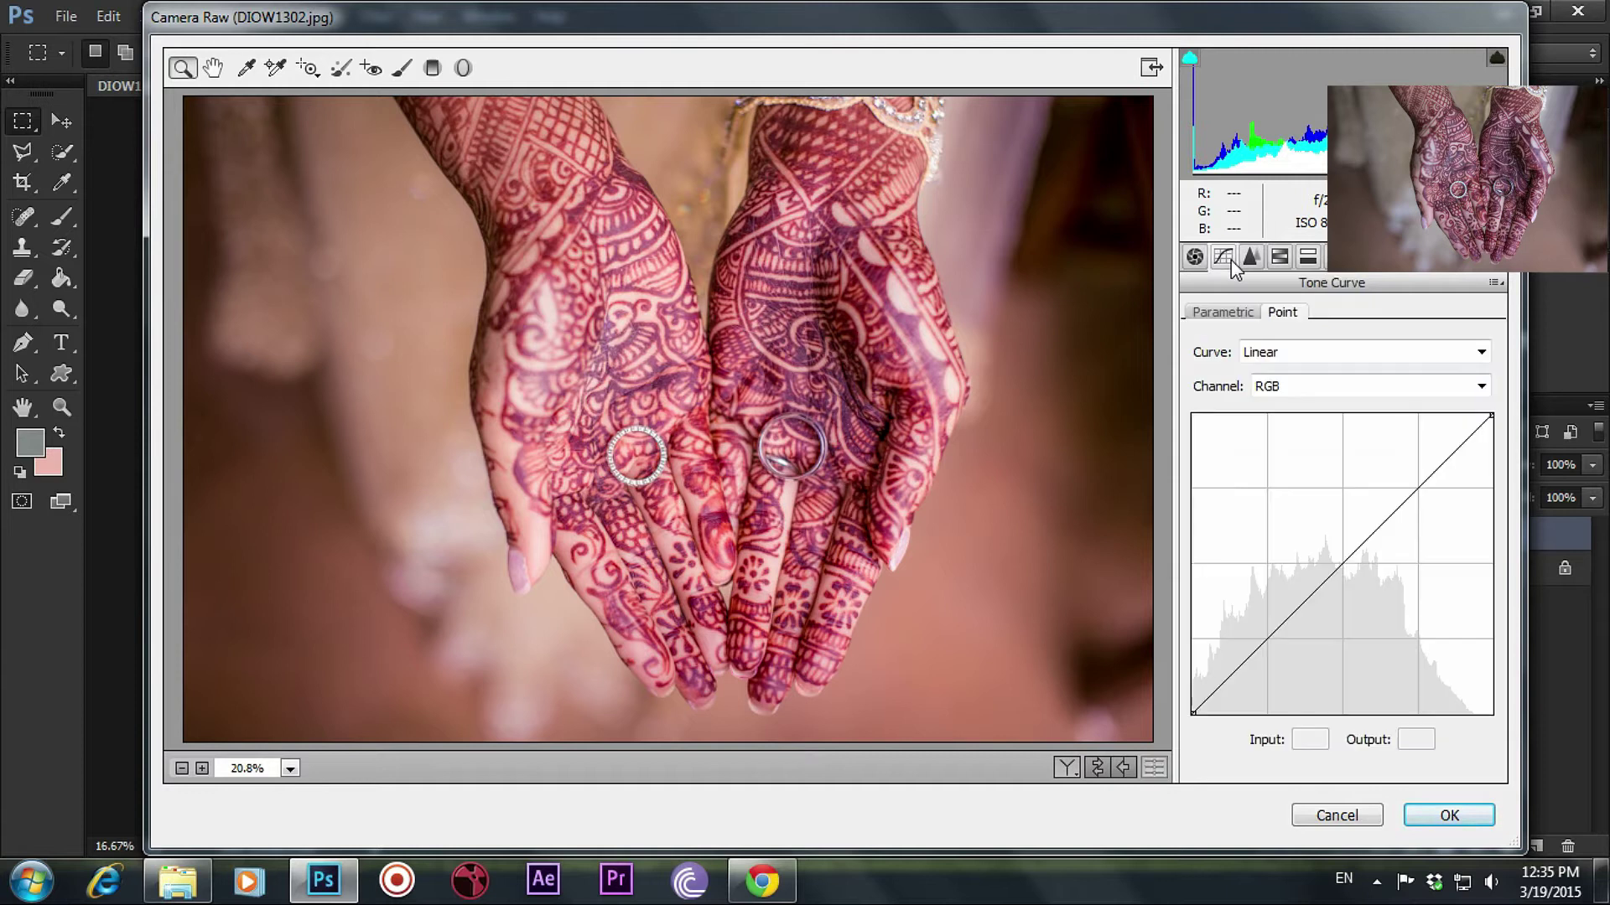
Shape the Point tone curve with lifted blacks and a lowered highlight point, then apply Camera Raw
click(1265, 638)
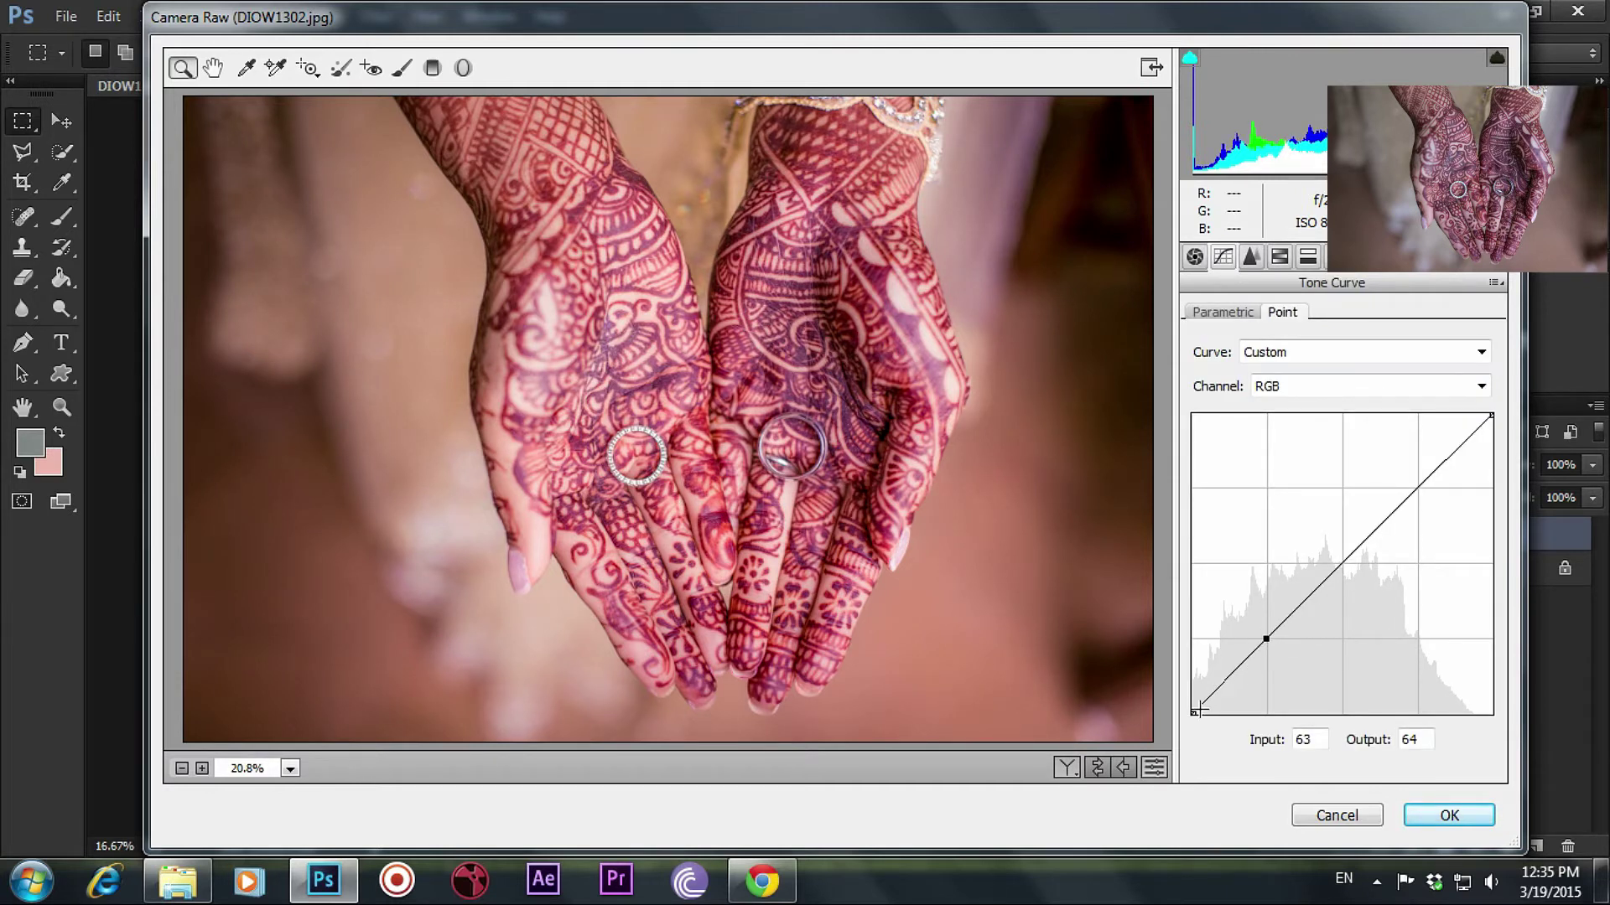
drag(1194, 713, 1193, 672)
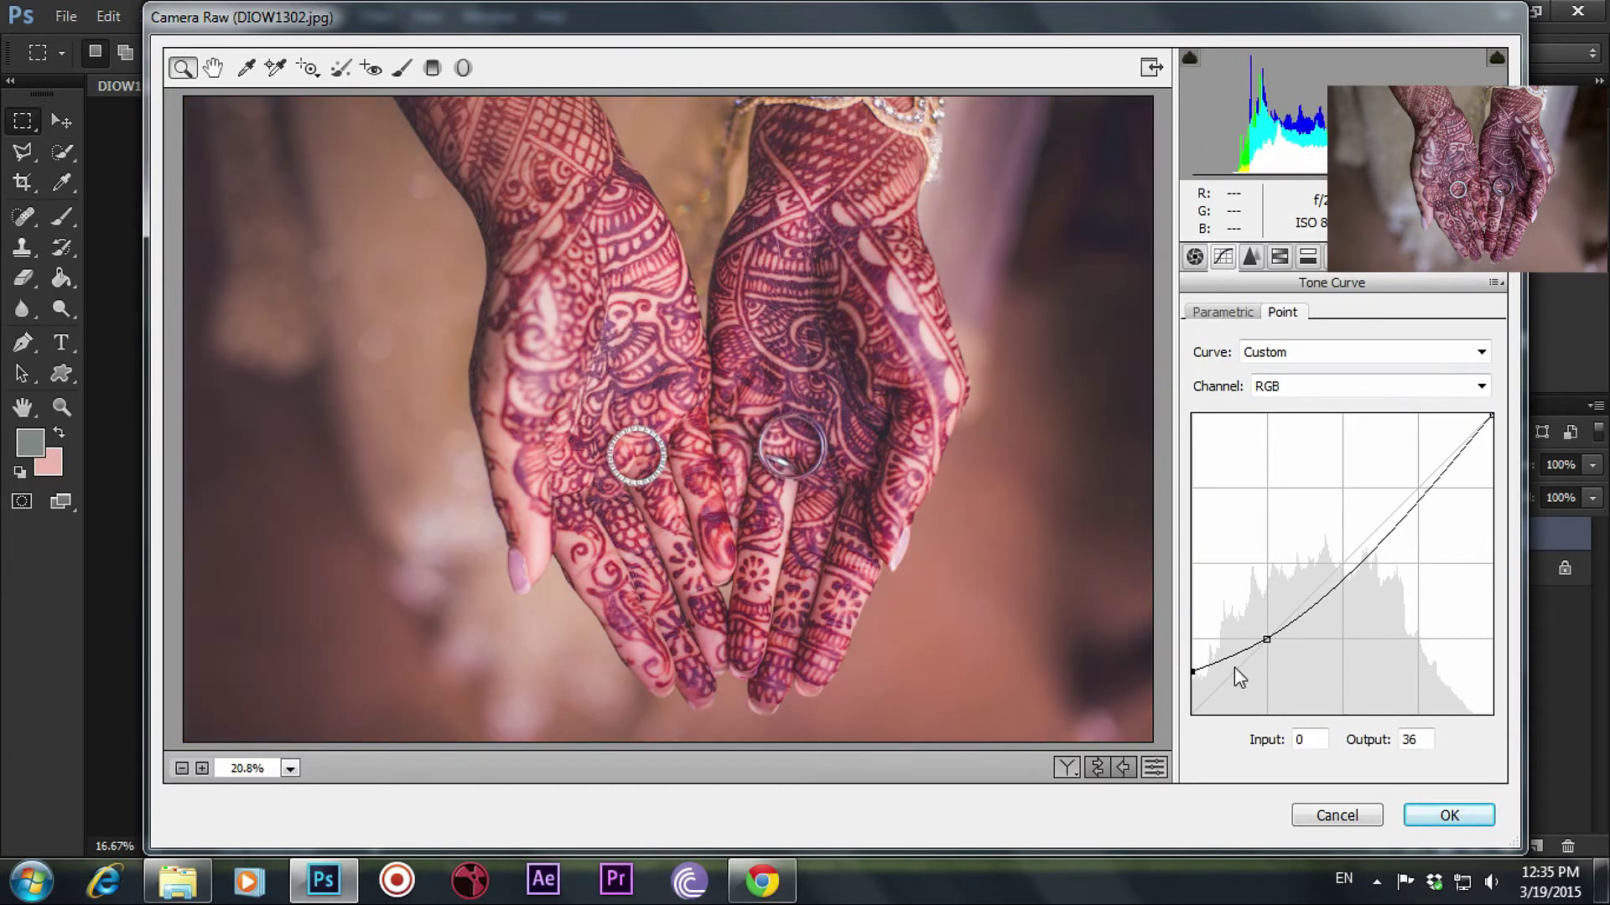
drag(1267, 641, 1267, 641)
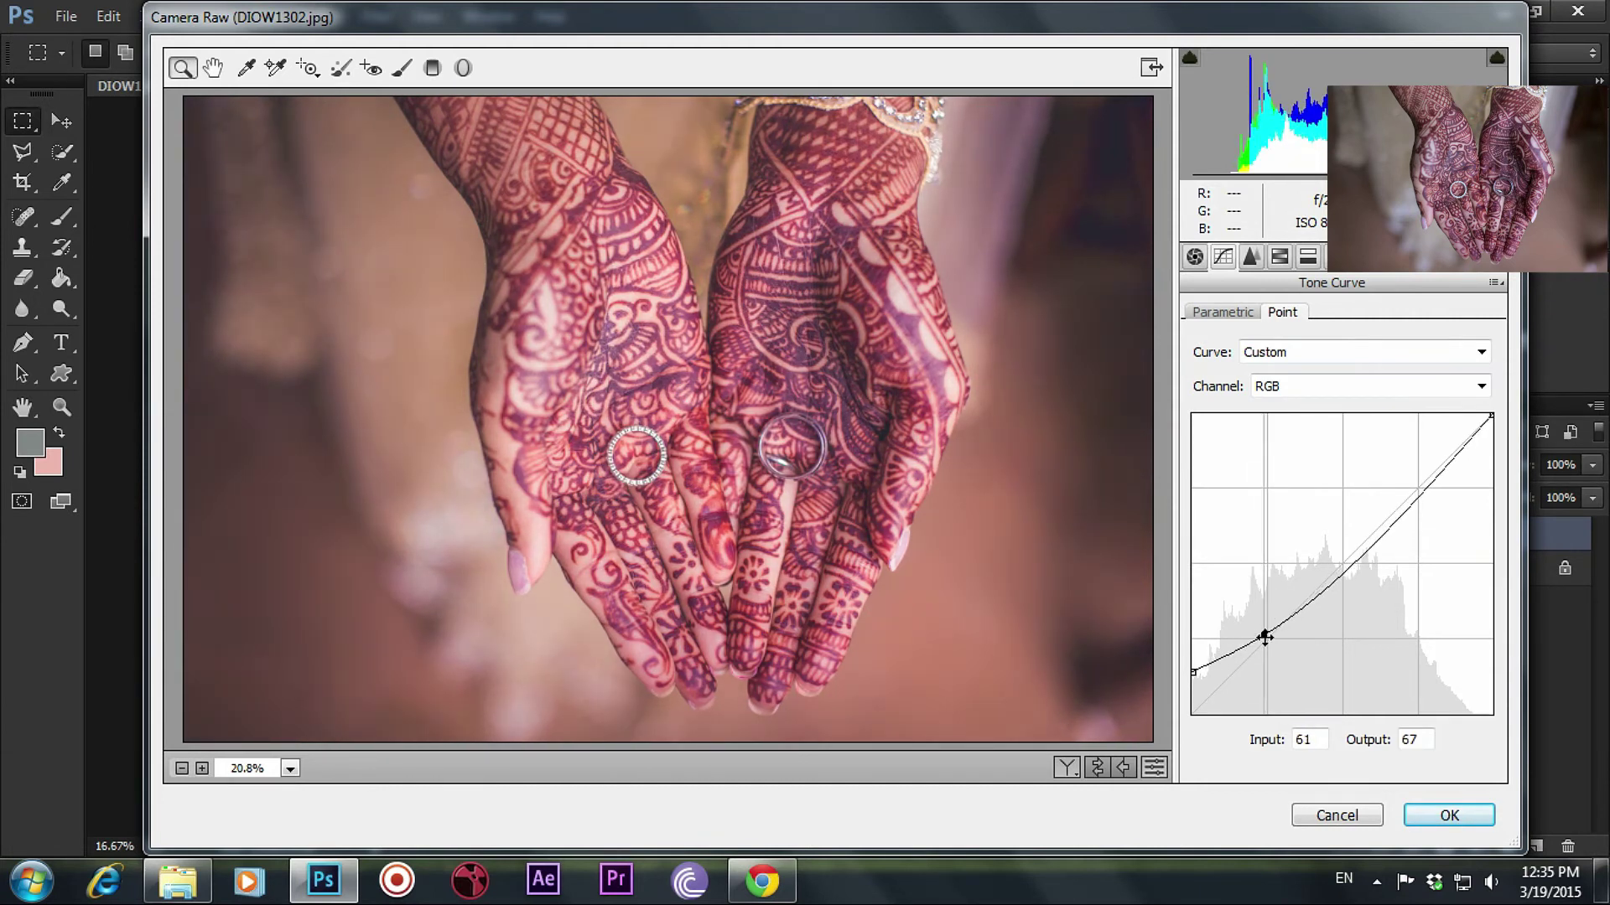
drag(1409, 514, 1406, 515)
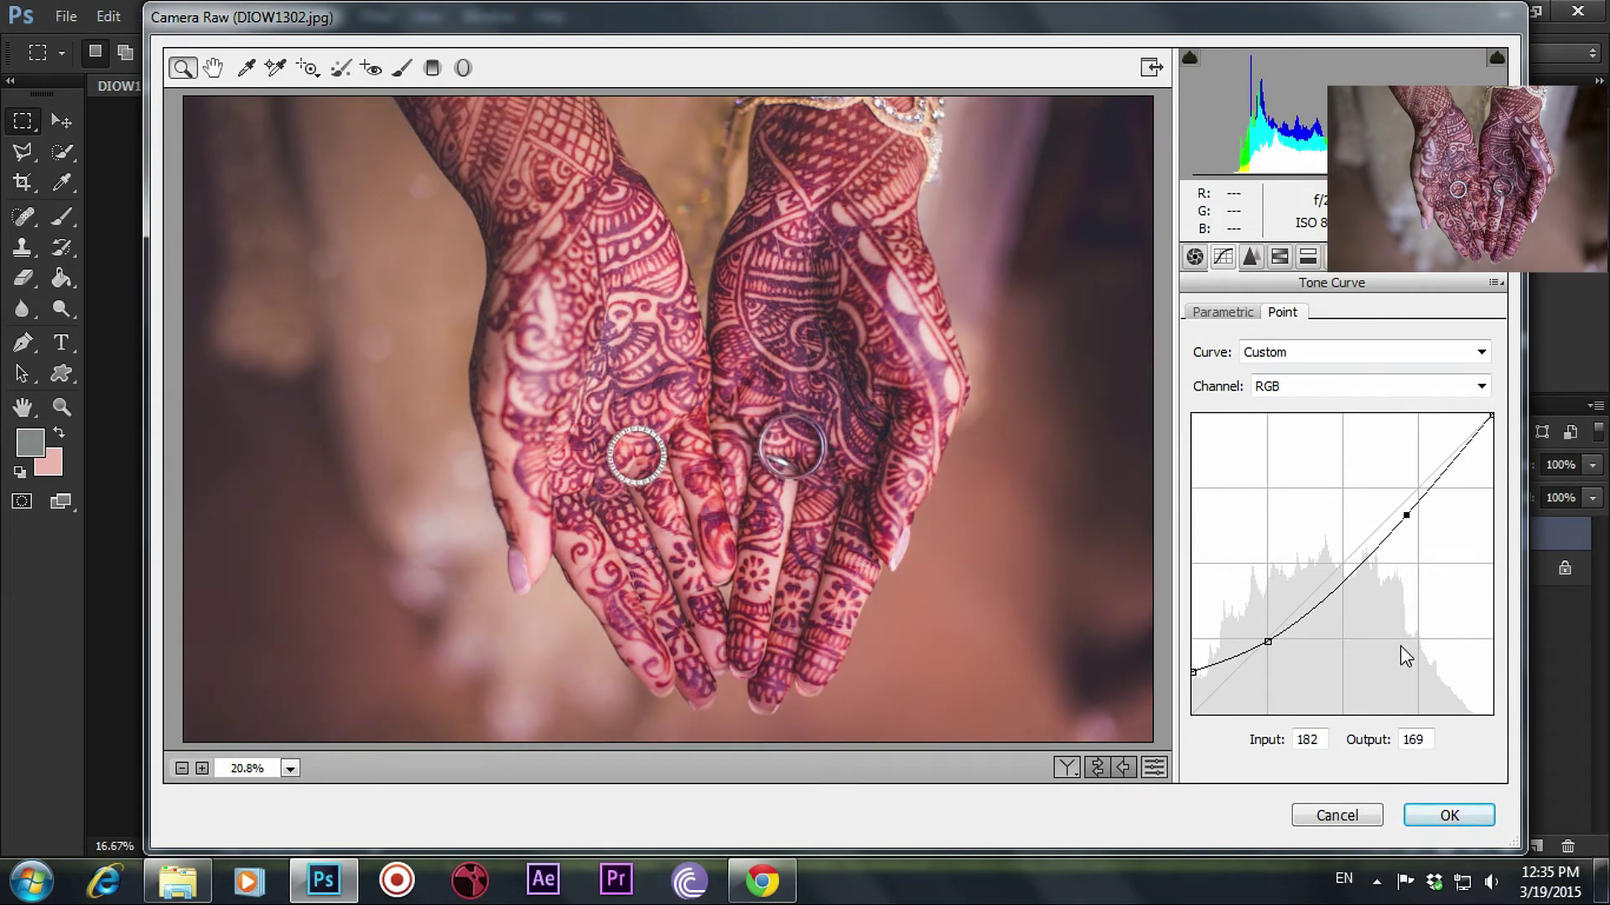
click(1450, 815)
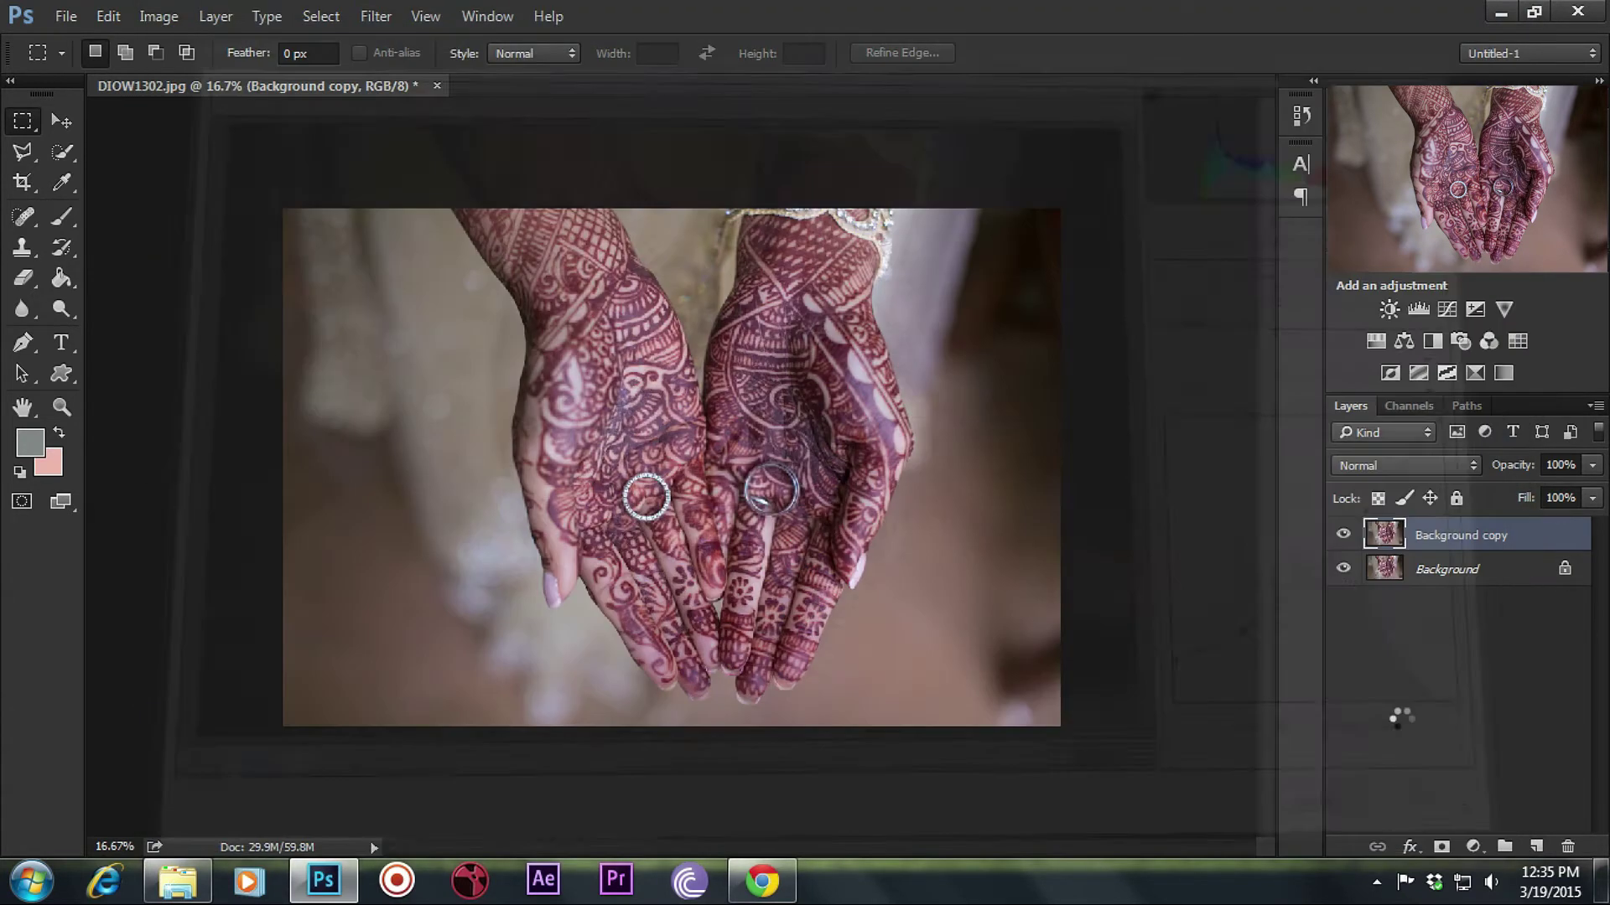
Toggle Background copy's visibility and zoom in to compare the grade with the original
click(1344, 535)
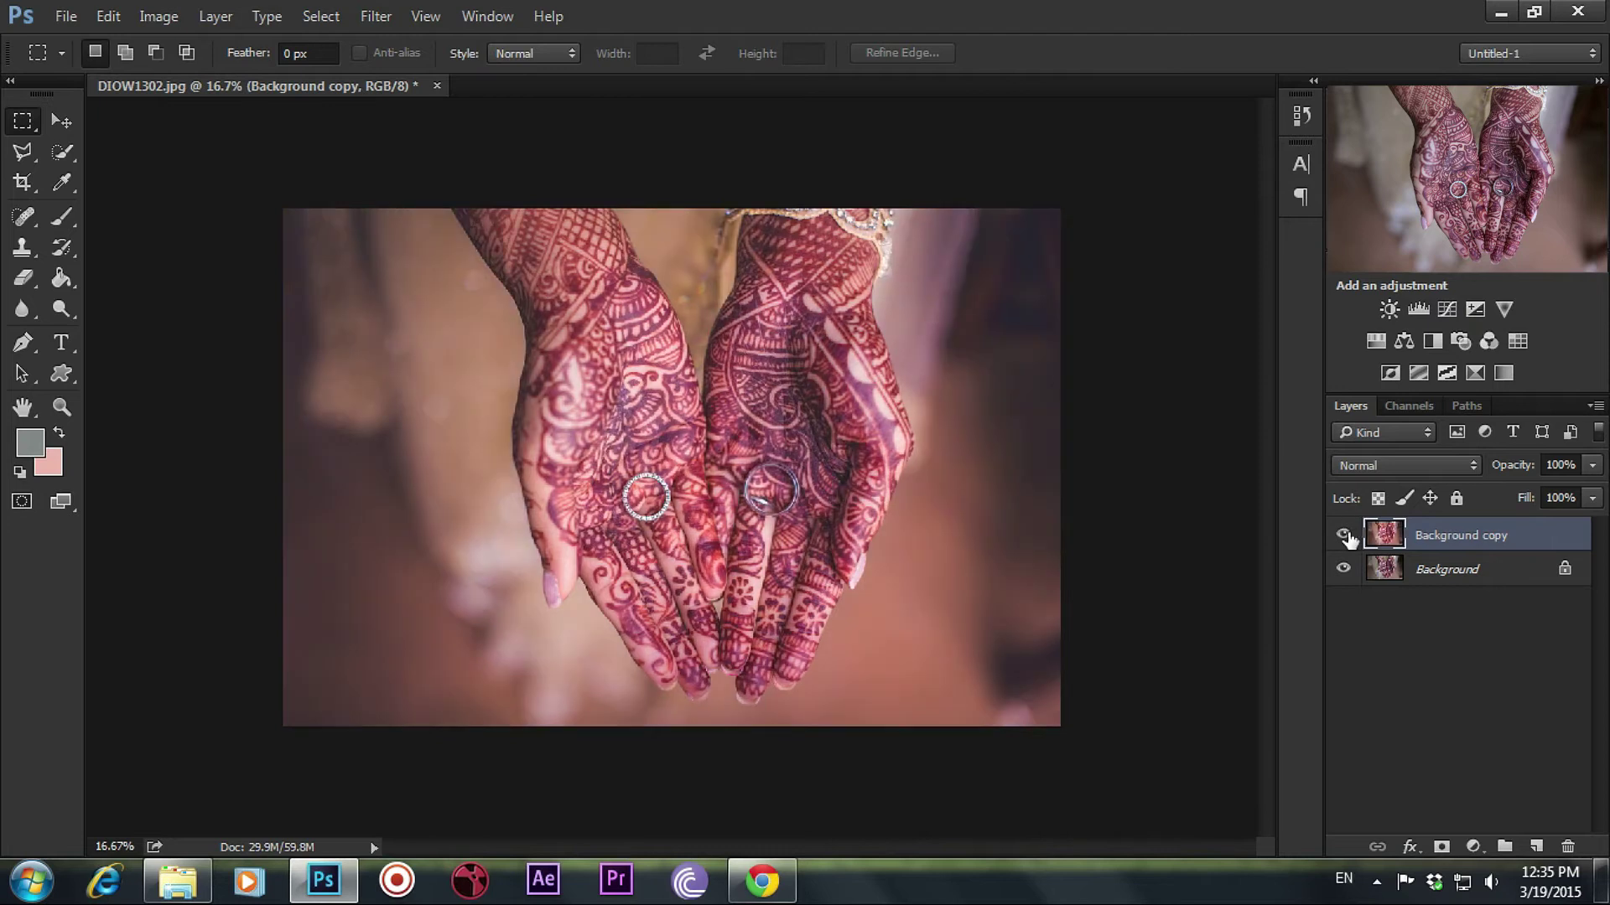
click(1344, 535)
scroll(880, 536, up, 1)
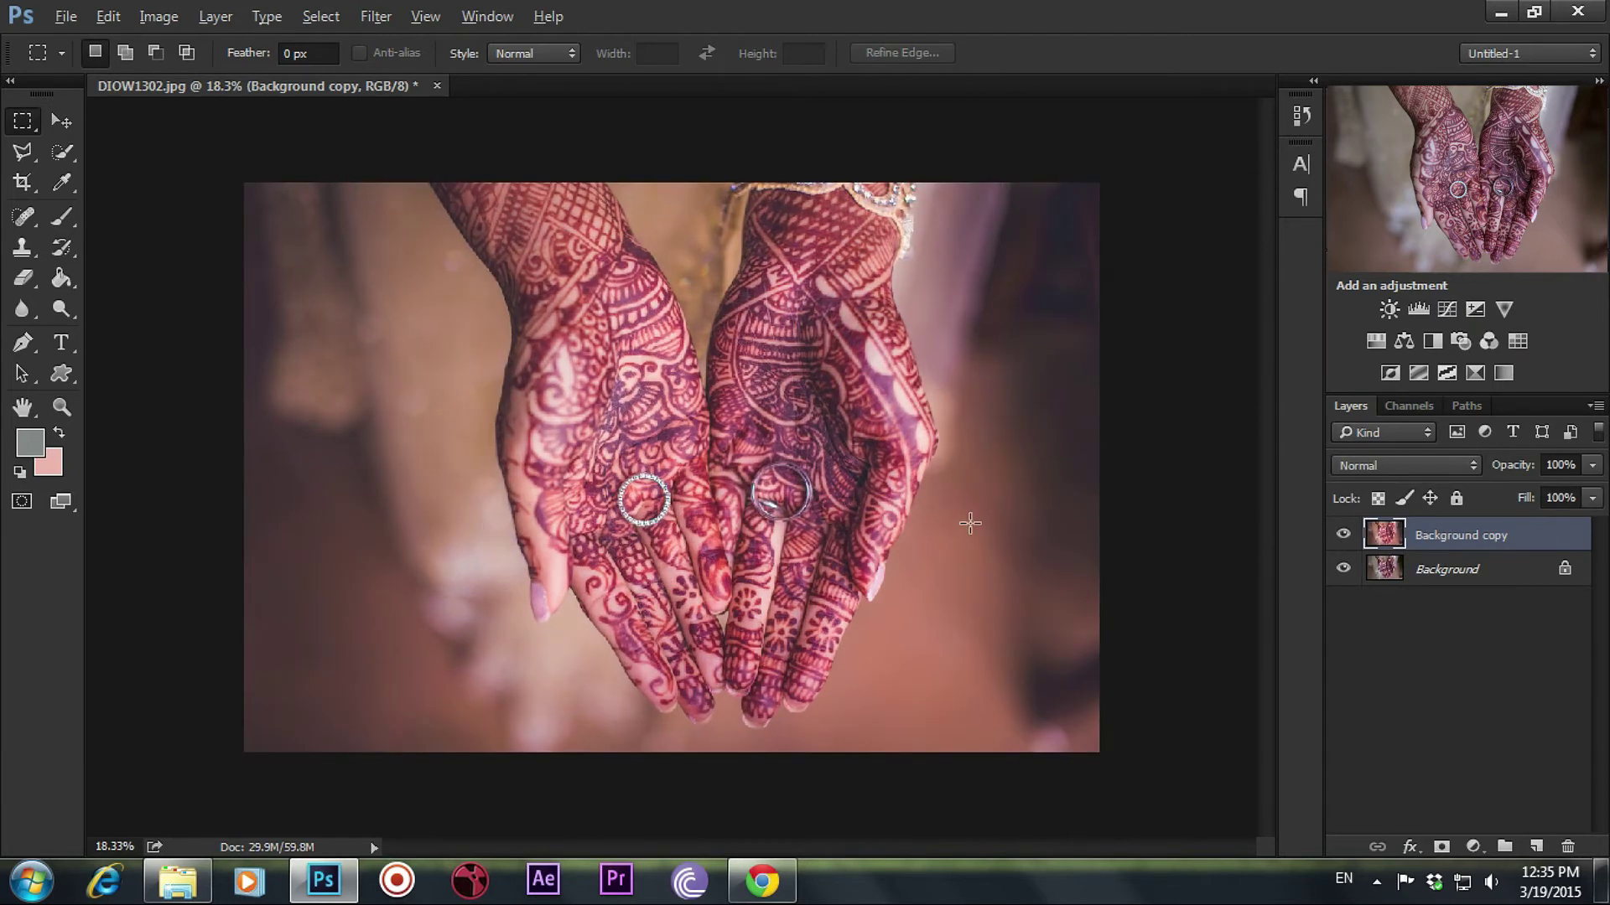
scroll(813, 514, up, 1)
scroll(813, 513, up, 1)
scroll(813, 513, up, 2)
scroll(813, 513, up, 2)
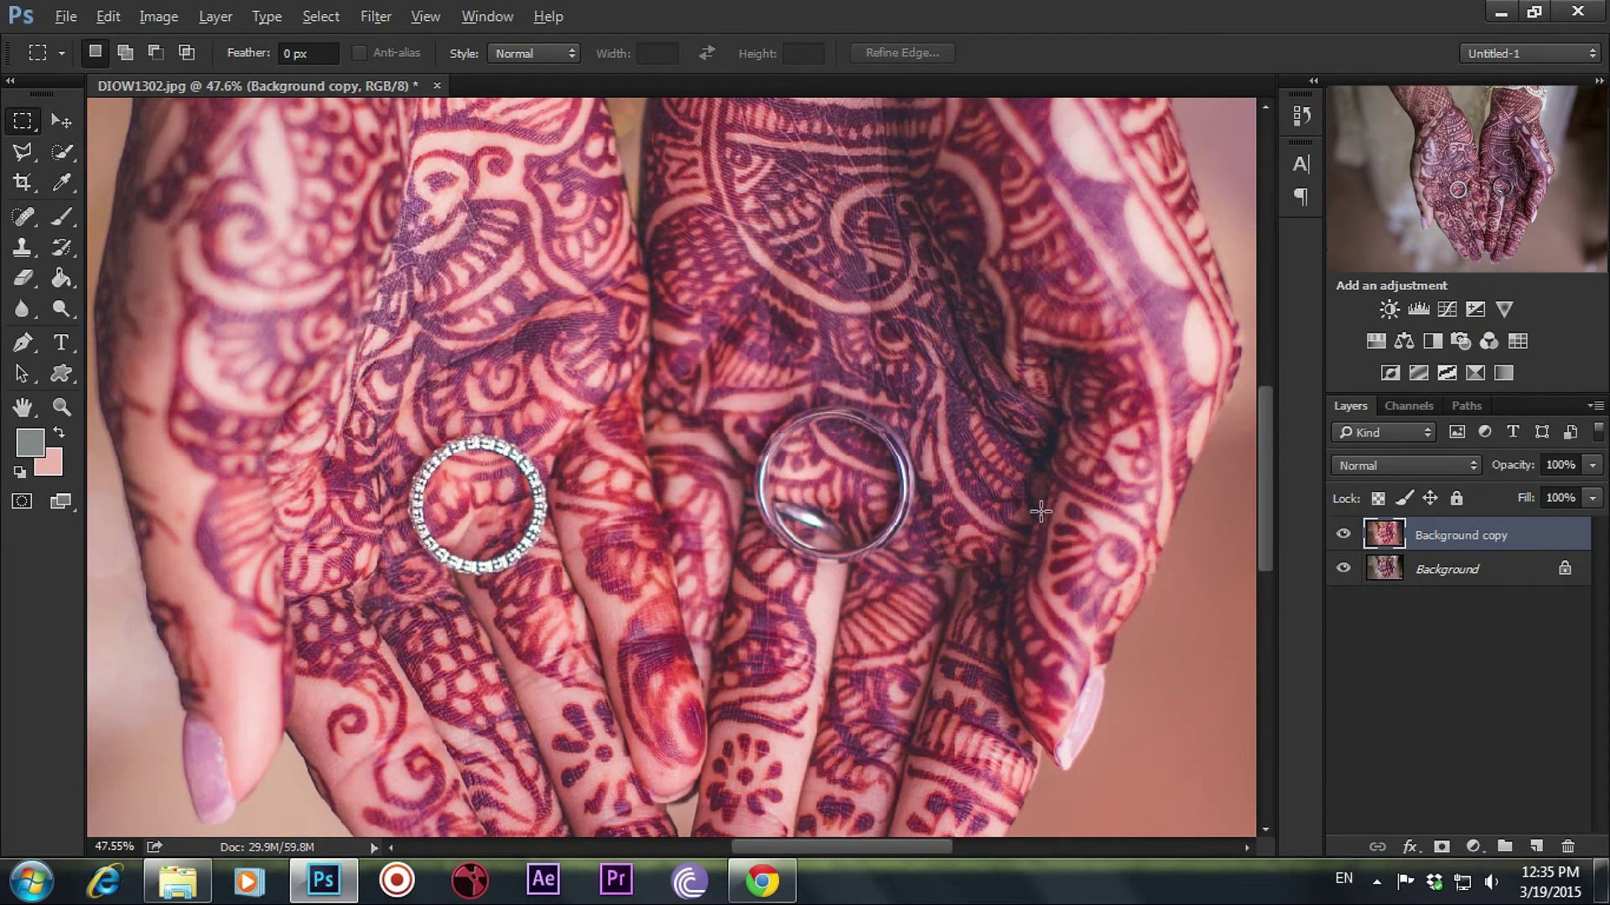
Compare once more at the ring, then duplicate Background copy as Background copy 2
click(1342, 535)
scroll(897, 521, up, 1)
scroll(889, 528, up, 1)
scroll(876, 541, up, 2)
scroll(863, 555, up, 3)
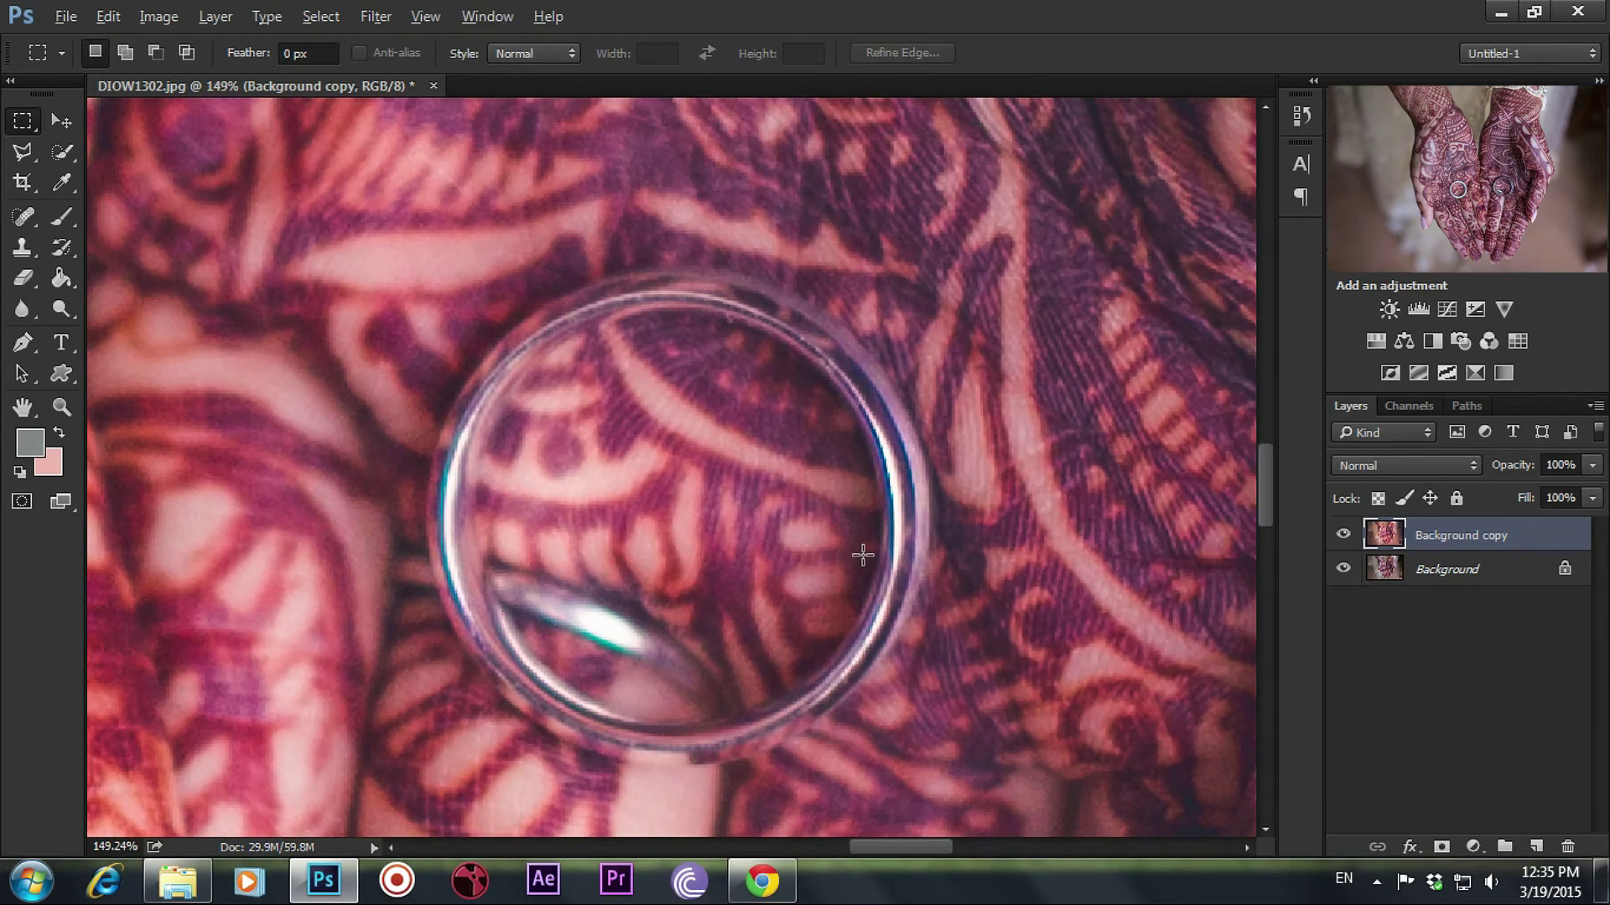
scroll(863, 555, down, 1)
mouse_move(1438, 534)
mouse_down()
mouse_move(1498, 652)
mouse_move(1536, 847)
mouse_up()
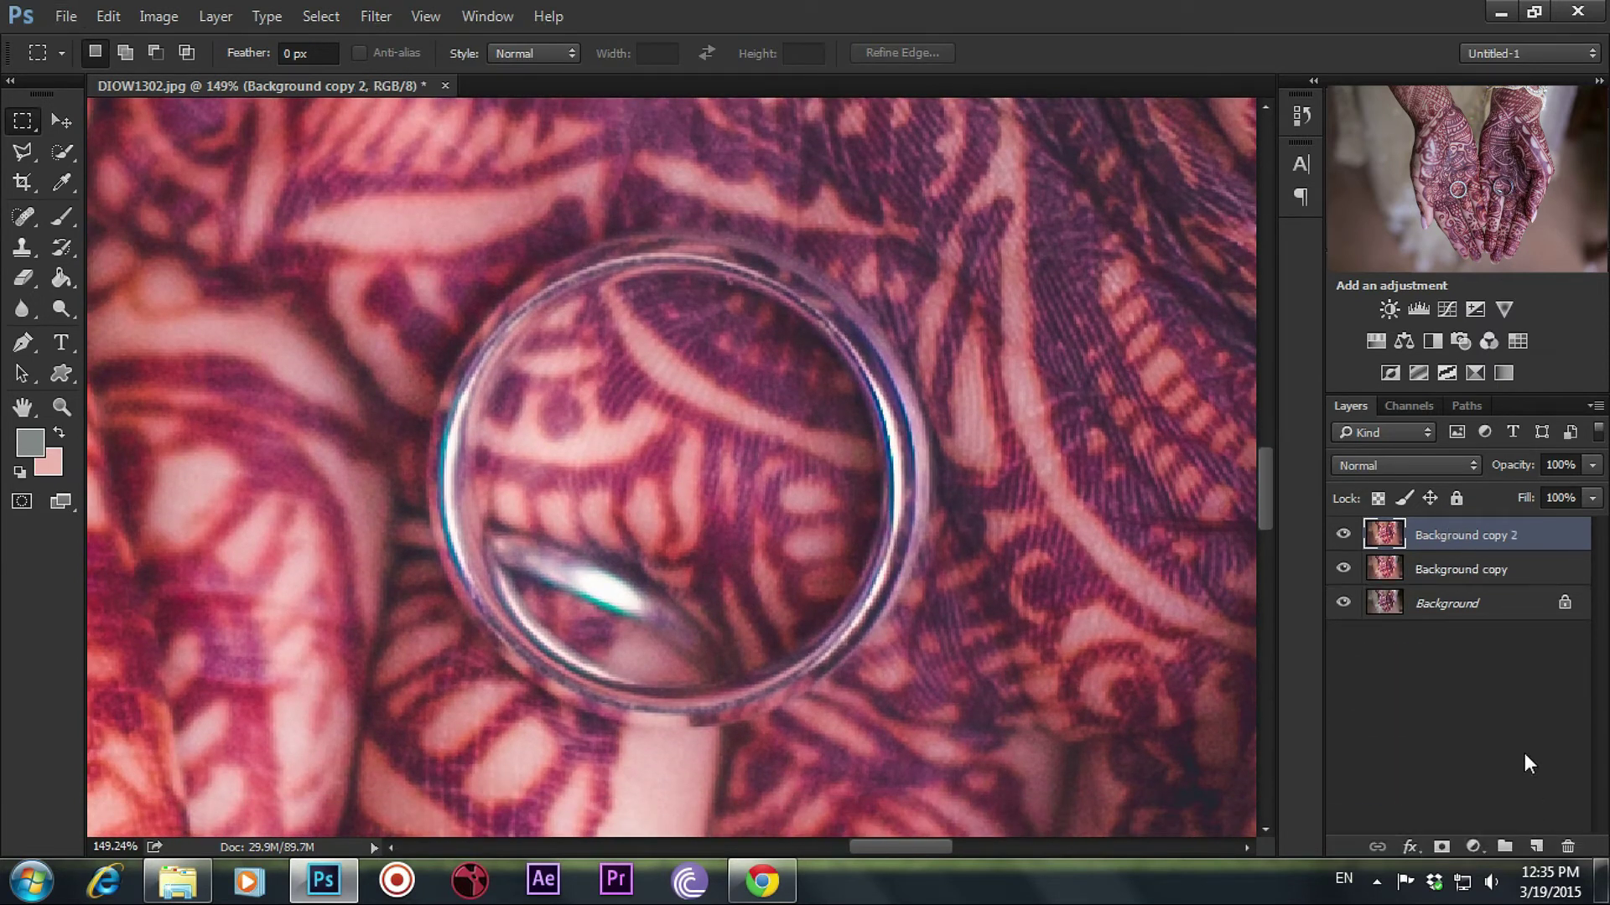
Burn the ring's left, lower-left and top-right edges darker
click(59, 303)
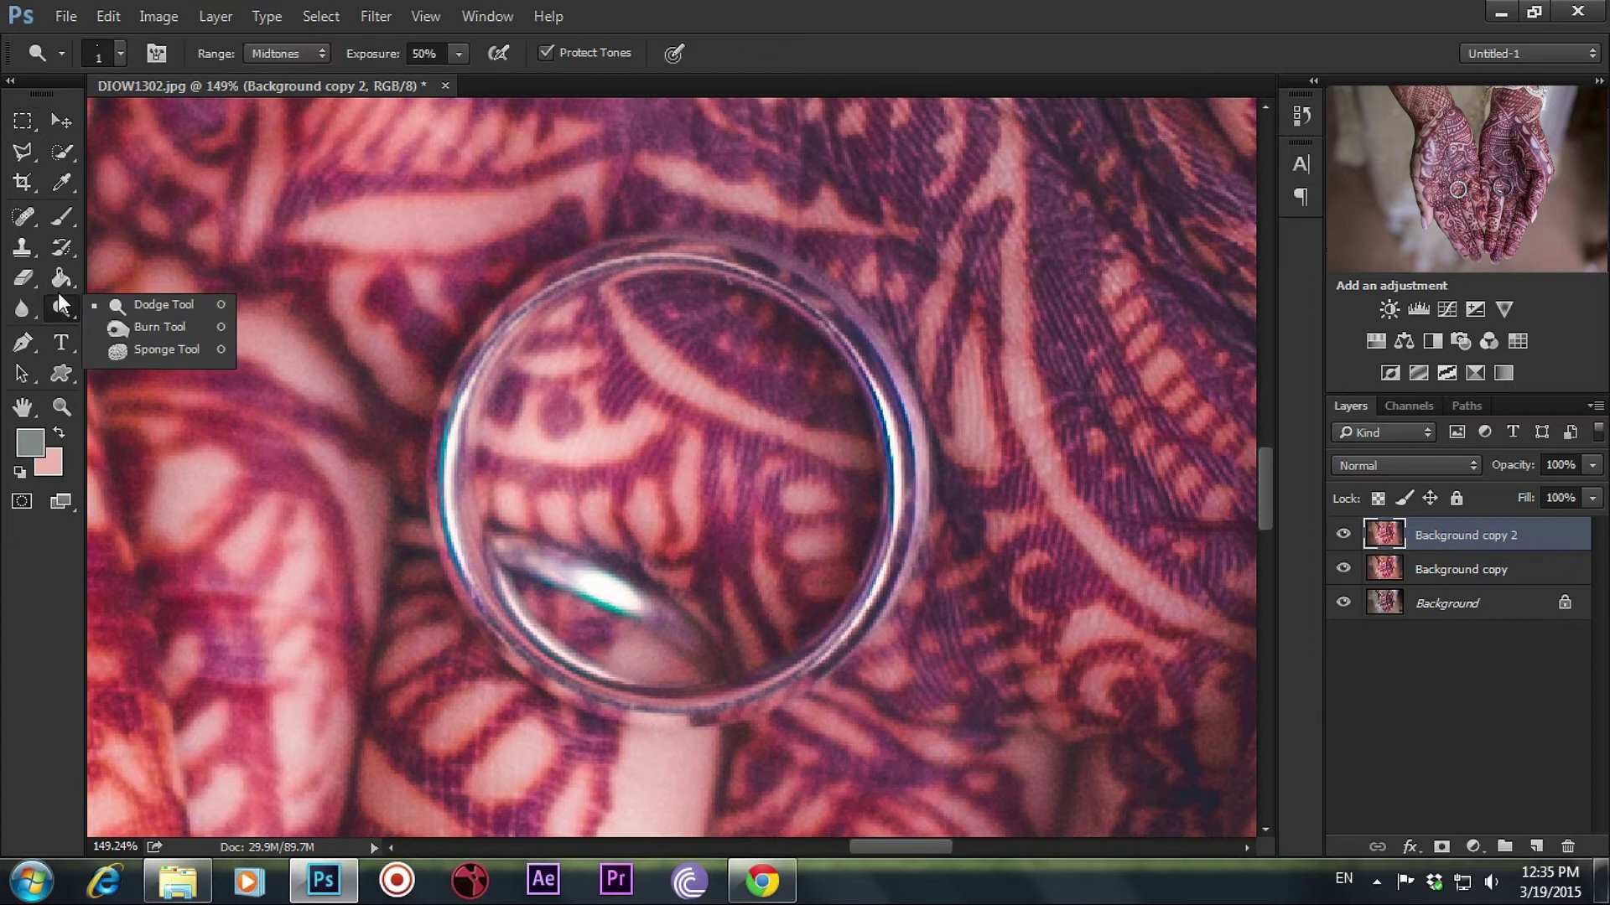
click(159, 329)
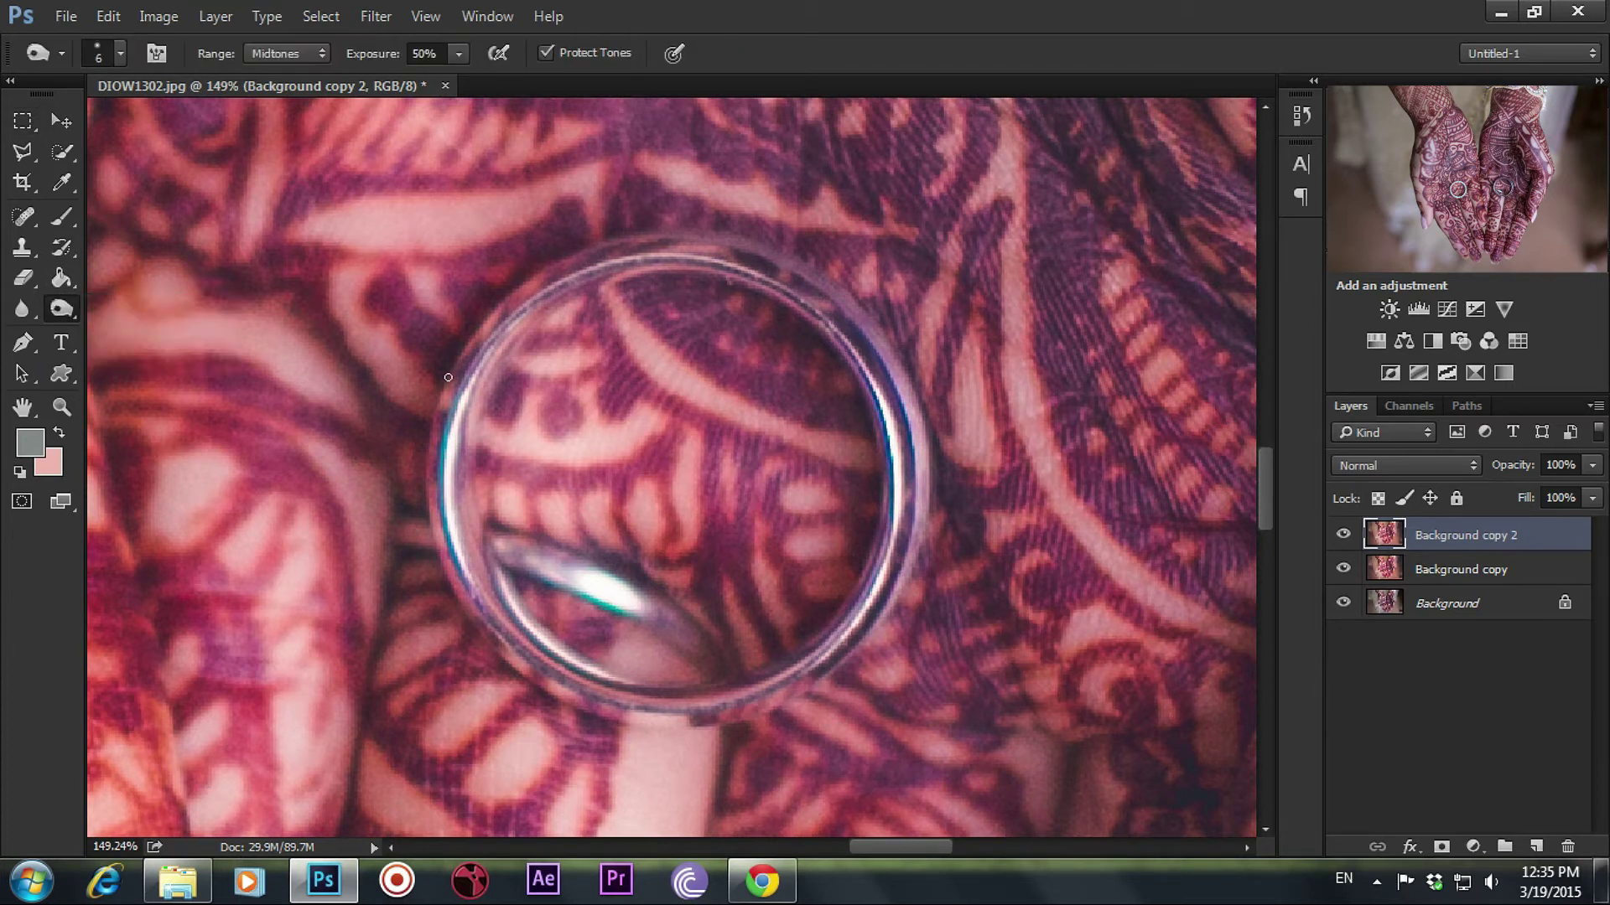
drag(490, 333, 437, 446)
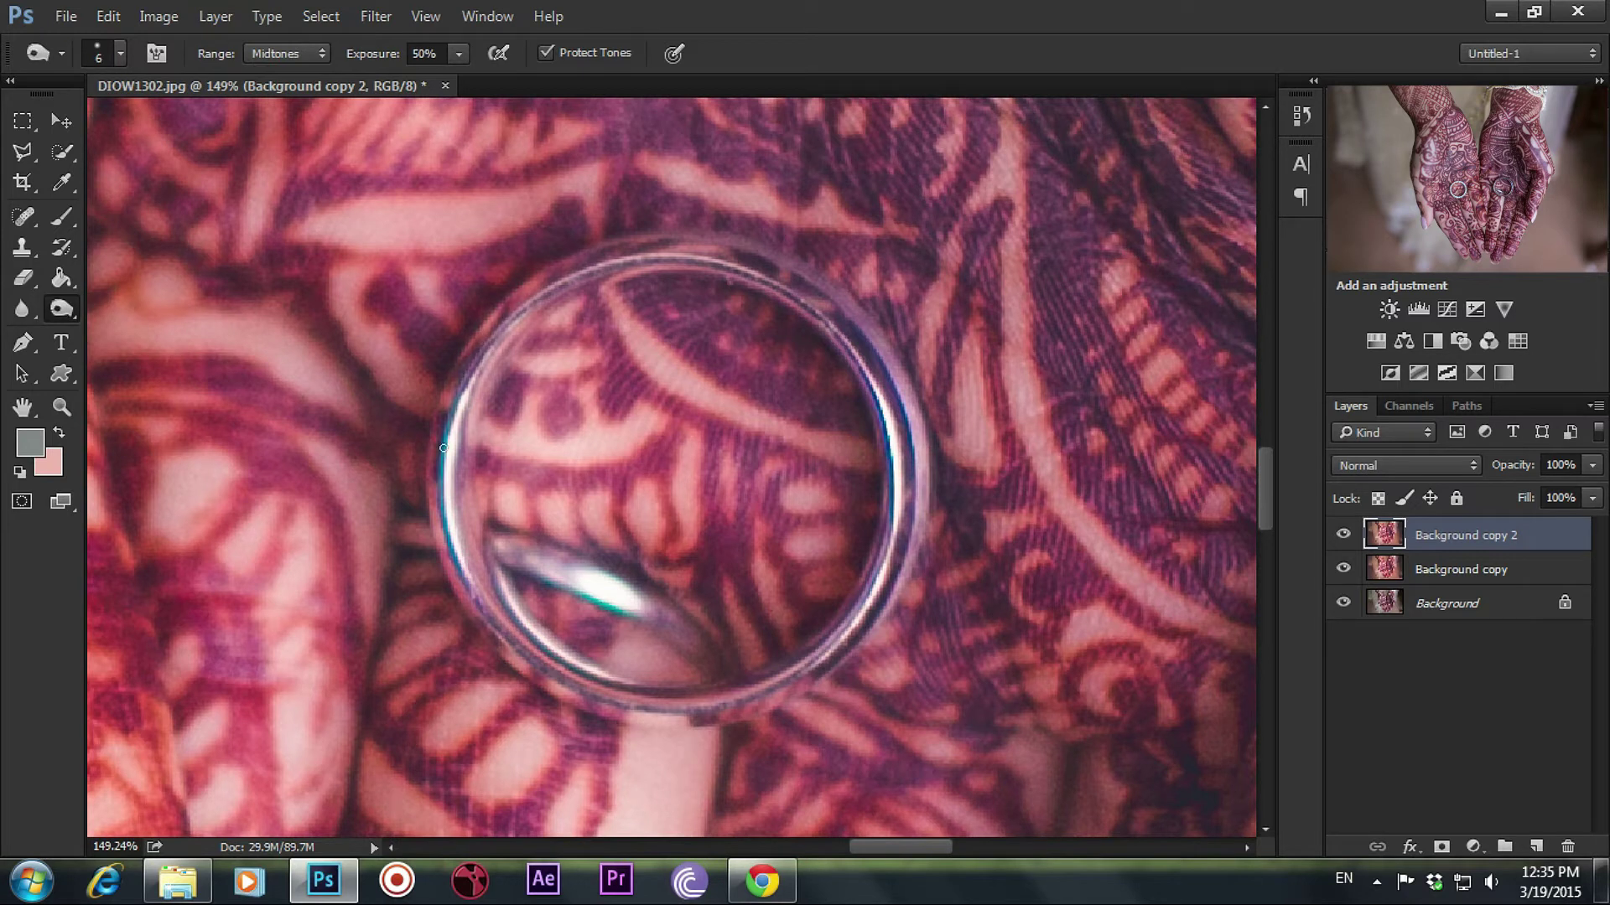
drag(446, 507, 623, 688)
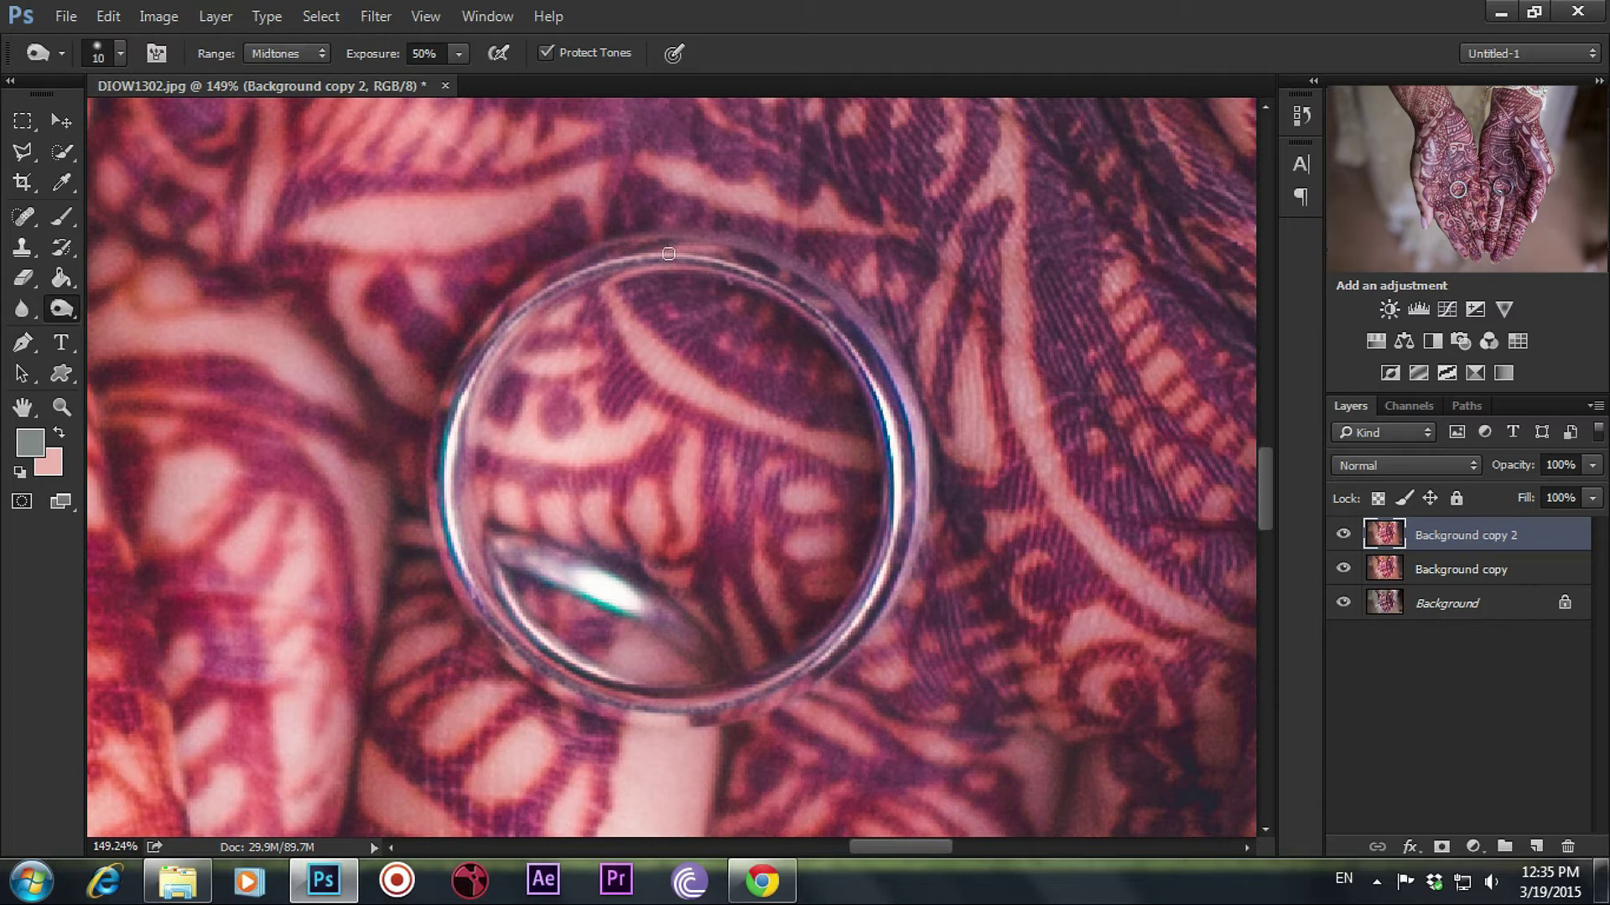
drag(668, 249, 751, 259)
key(bracketleft)
Dodge the ring's upper-right and top rim and its inner white highlight brighter
right_click(52, 319)
click(151, 304)
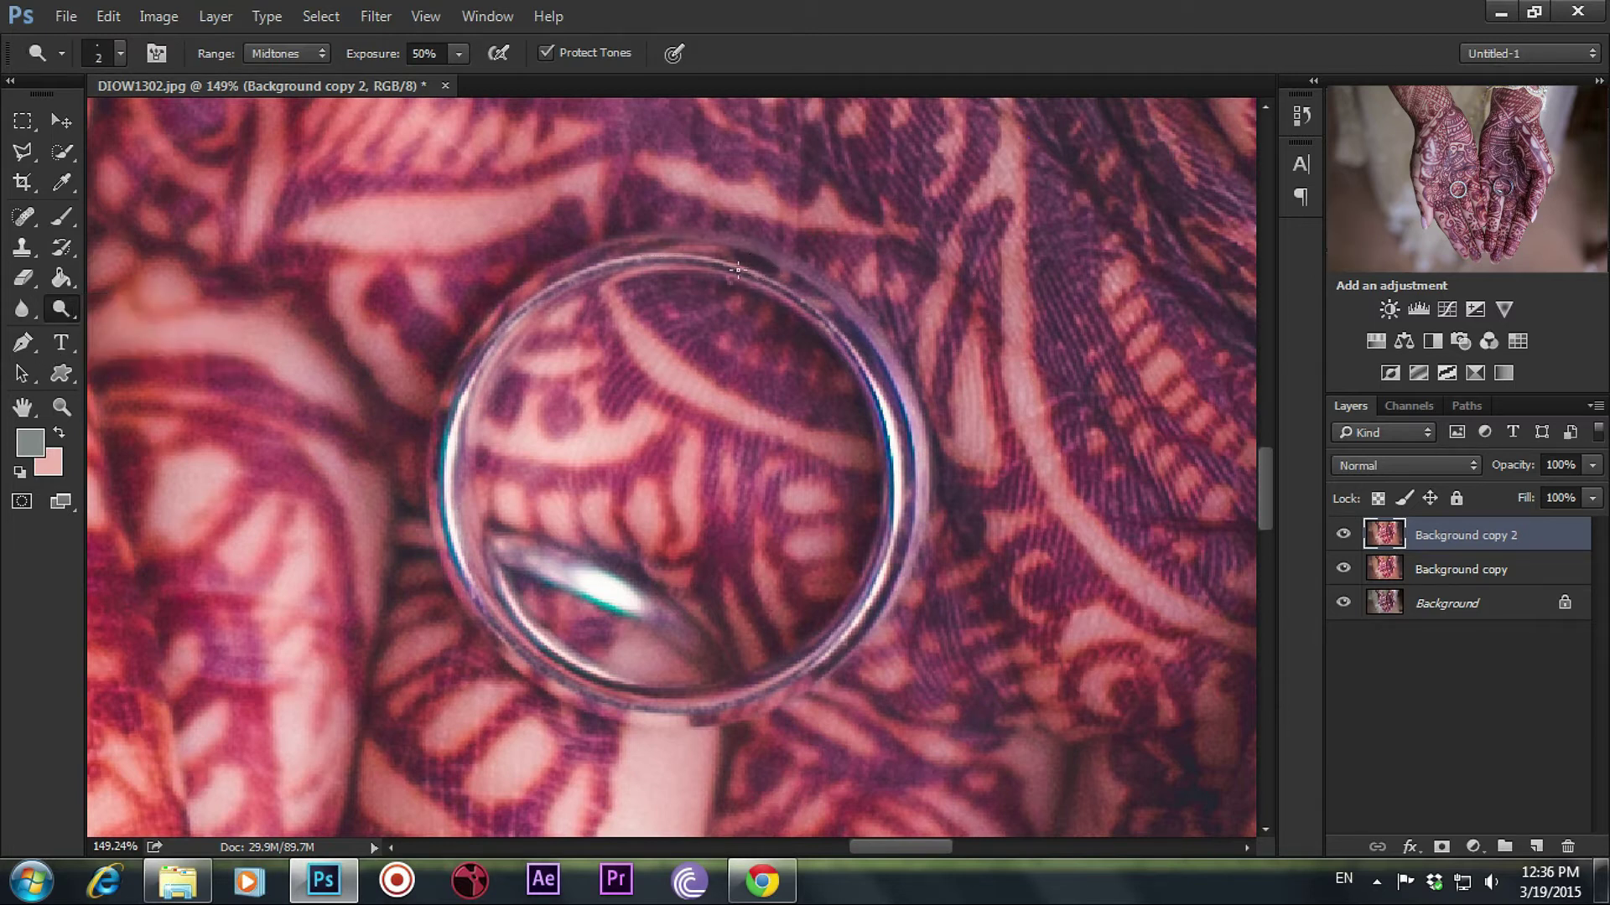
drag(778, 286, 888, 408)
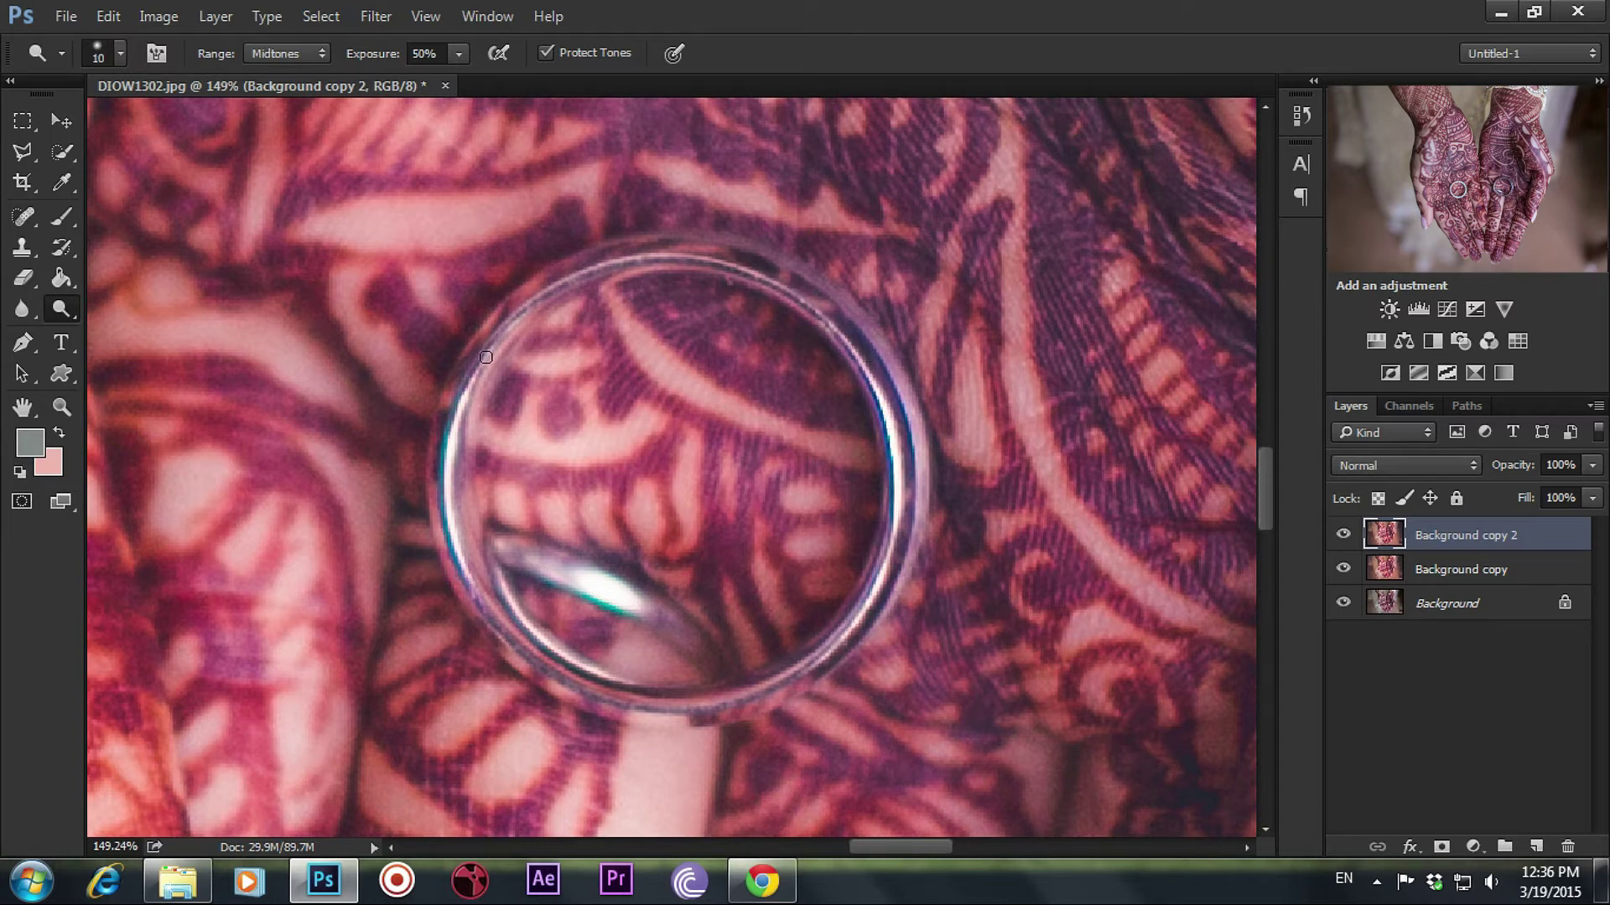
mouse_move(520, 316)
mouse_down()
mouse_move(833, 331)
mouse_move(874, 574)
mouse_move(839, 647)
mouse_up()
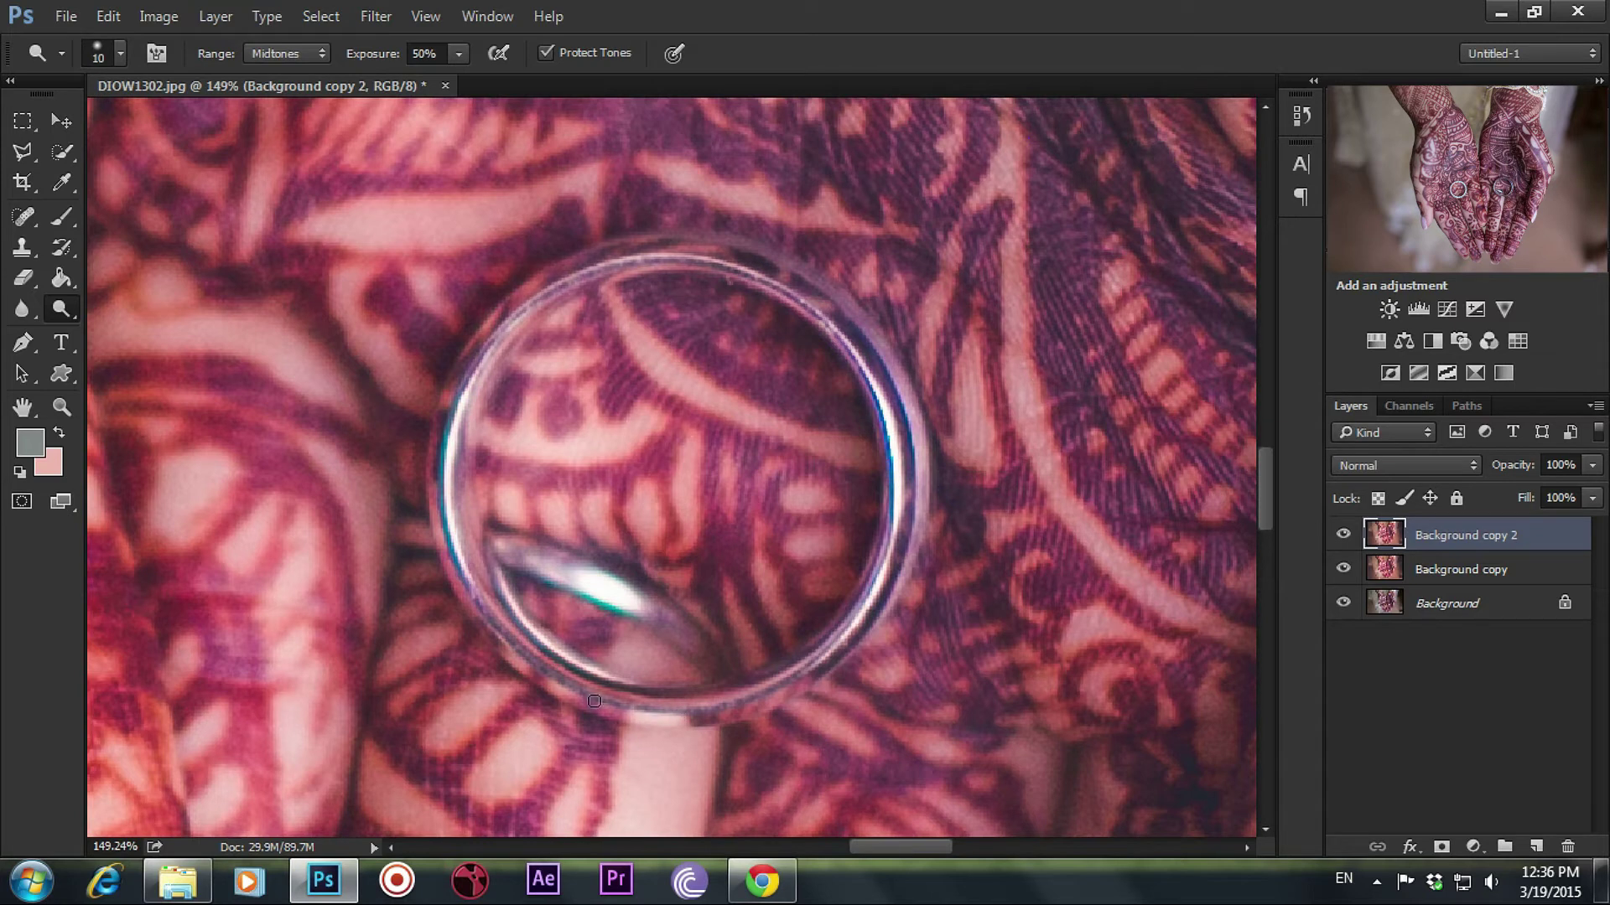
scroll(730, 696, up, 1)
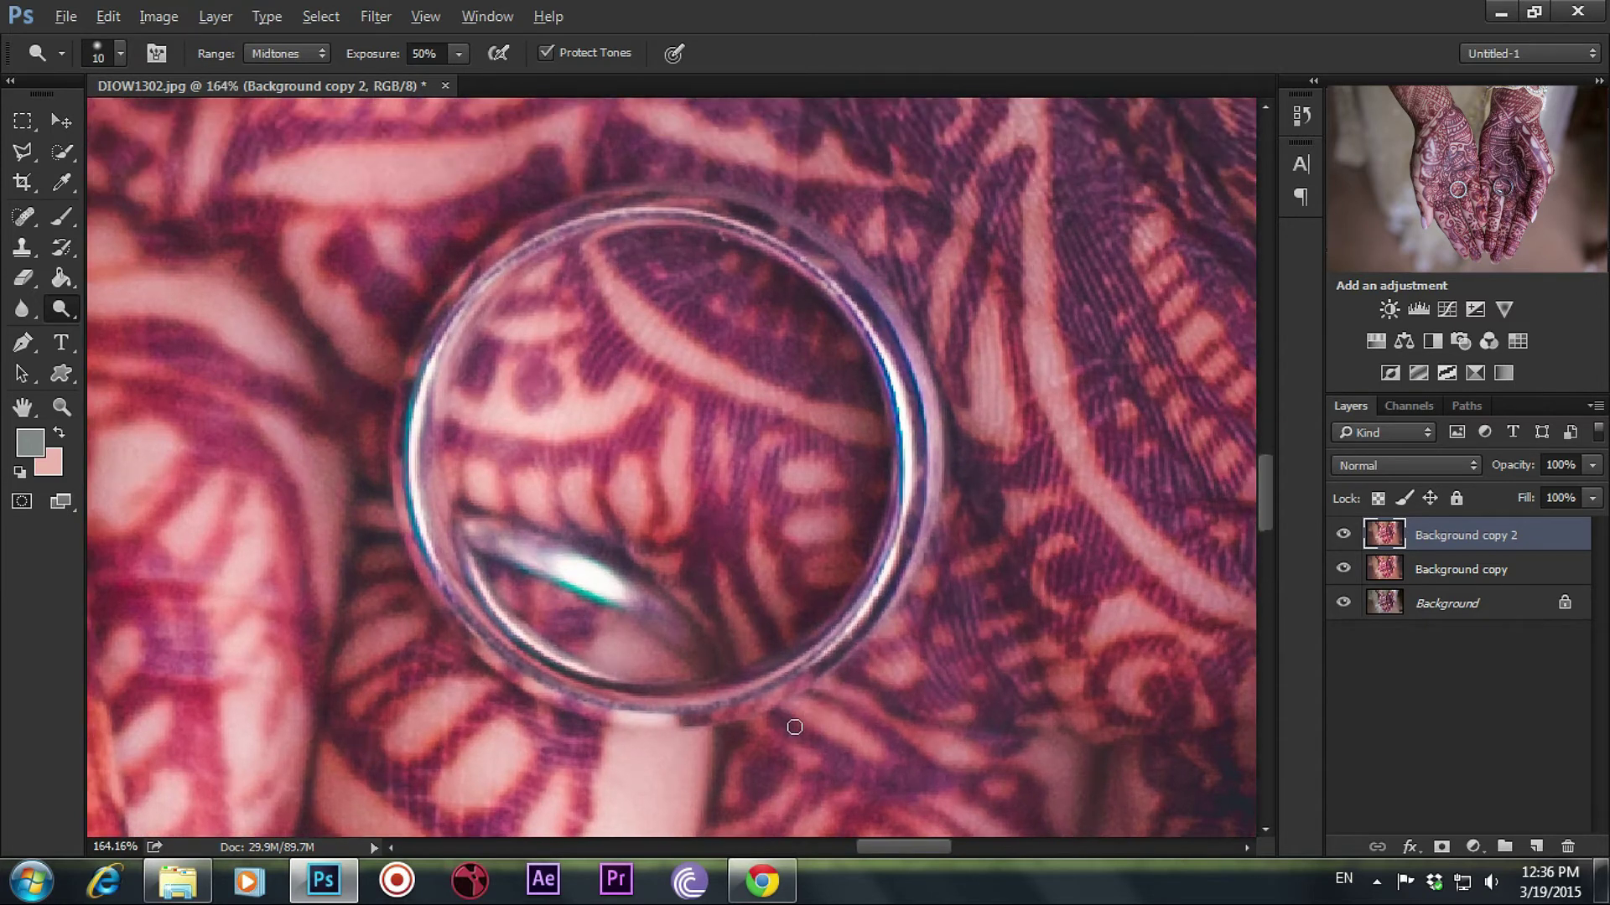
scroll(638, 586, up, 1)
scroll(465, 483, up, 1)
key(bracketright)
key(bracketright)
key(bracketright)
mouse_move(413, 436)
mouse_down()
mouse_move(482, 461)
mouse_move(712, 618)
mouse_move(301, 403)
mouse_up()
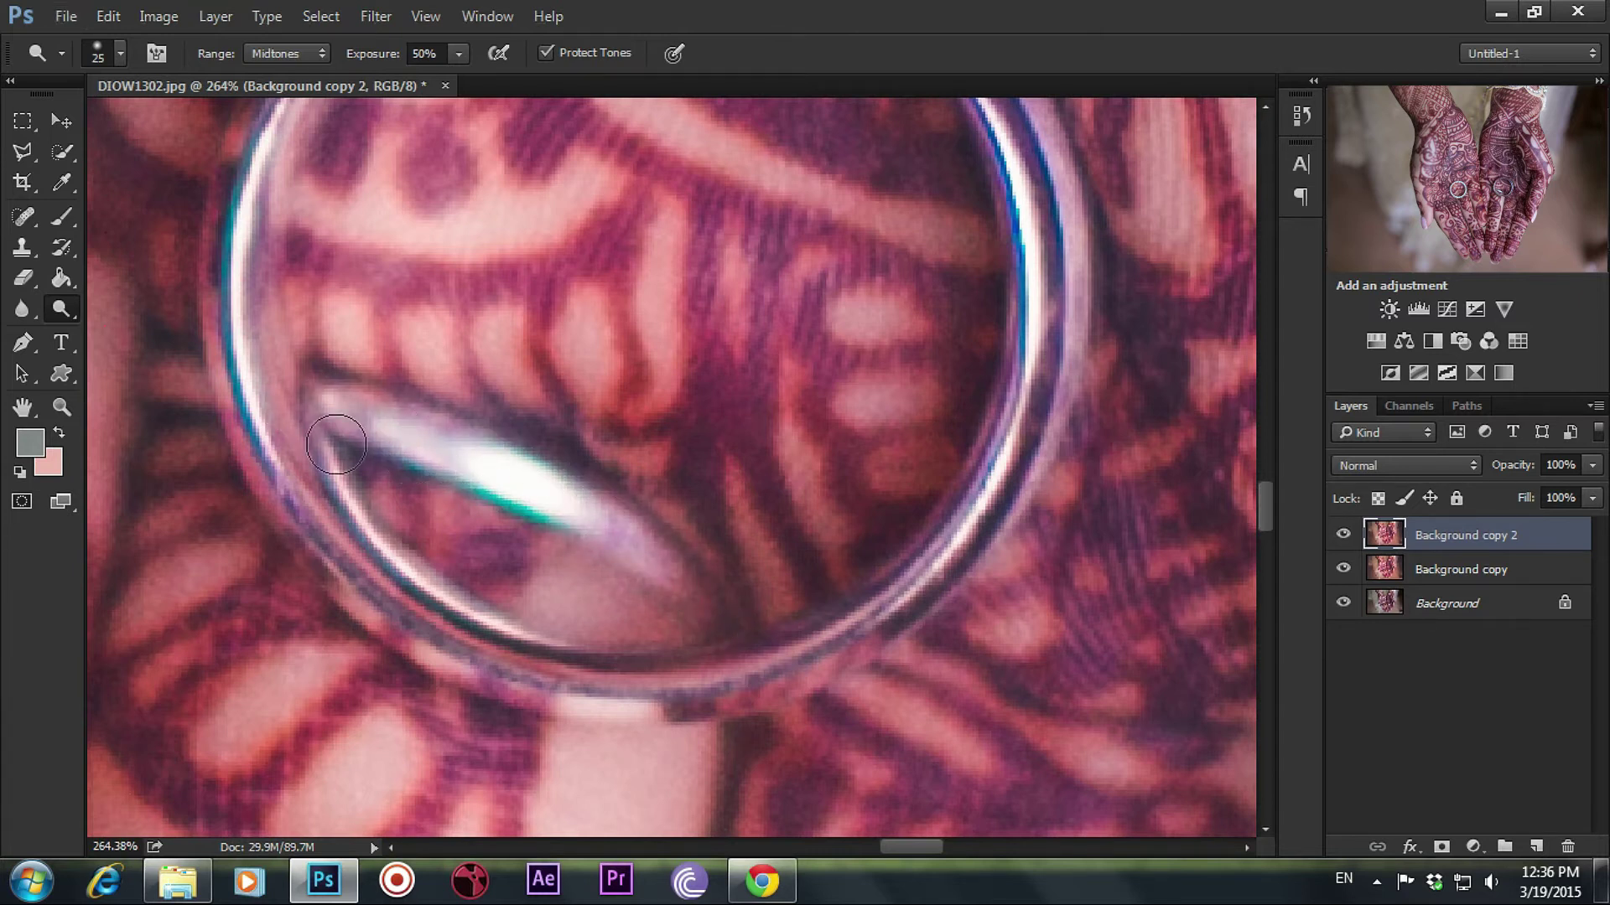
Dodge the ring's highlight along its full length, then shrink the brush
click(1497, 11)
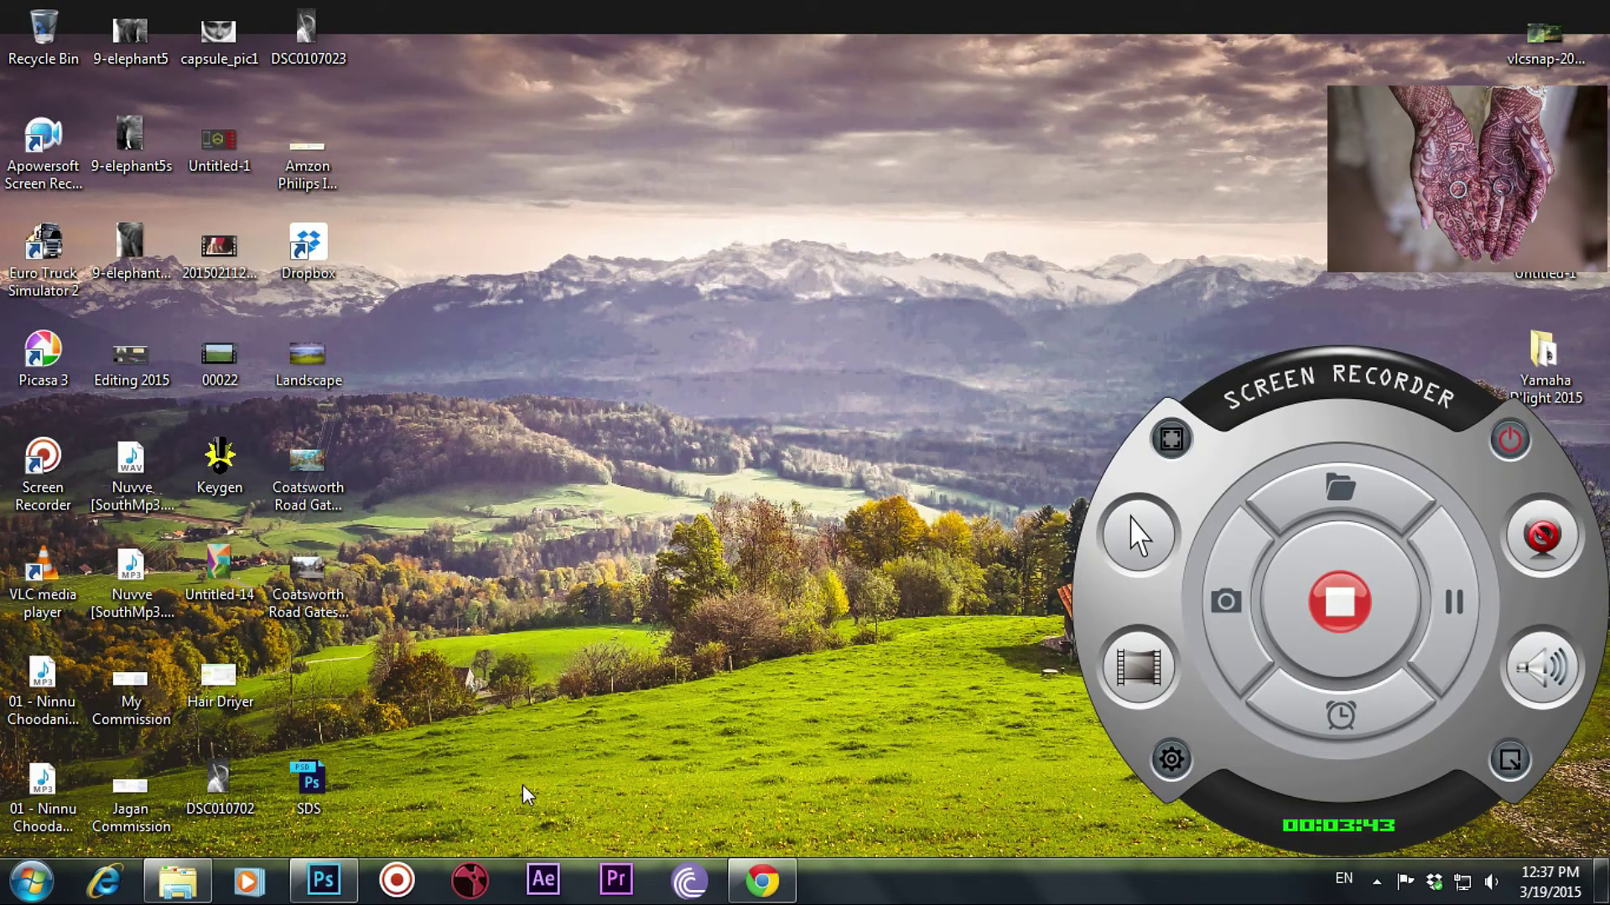
click(323, 880)
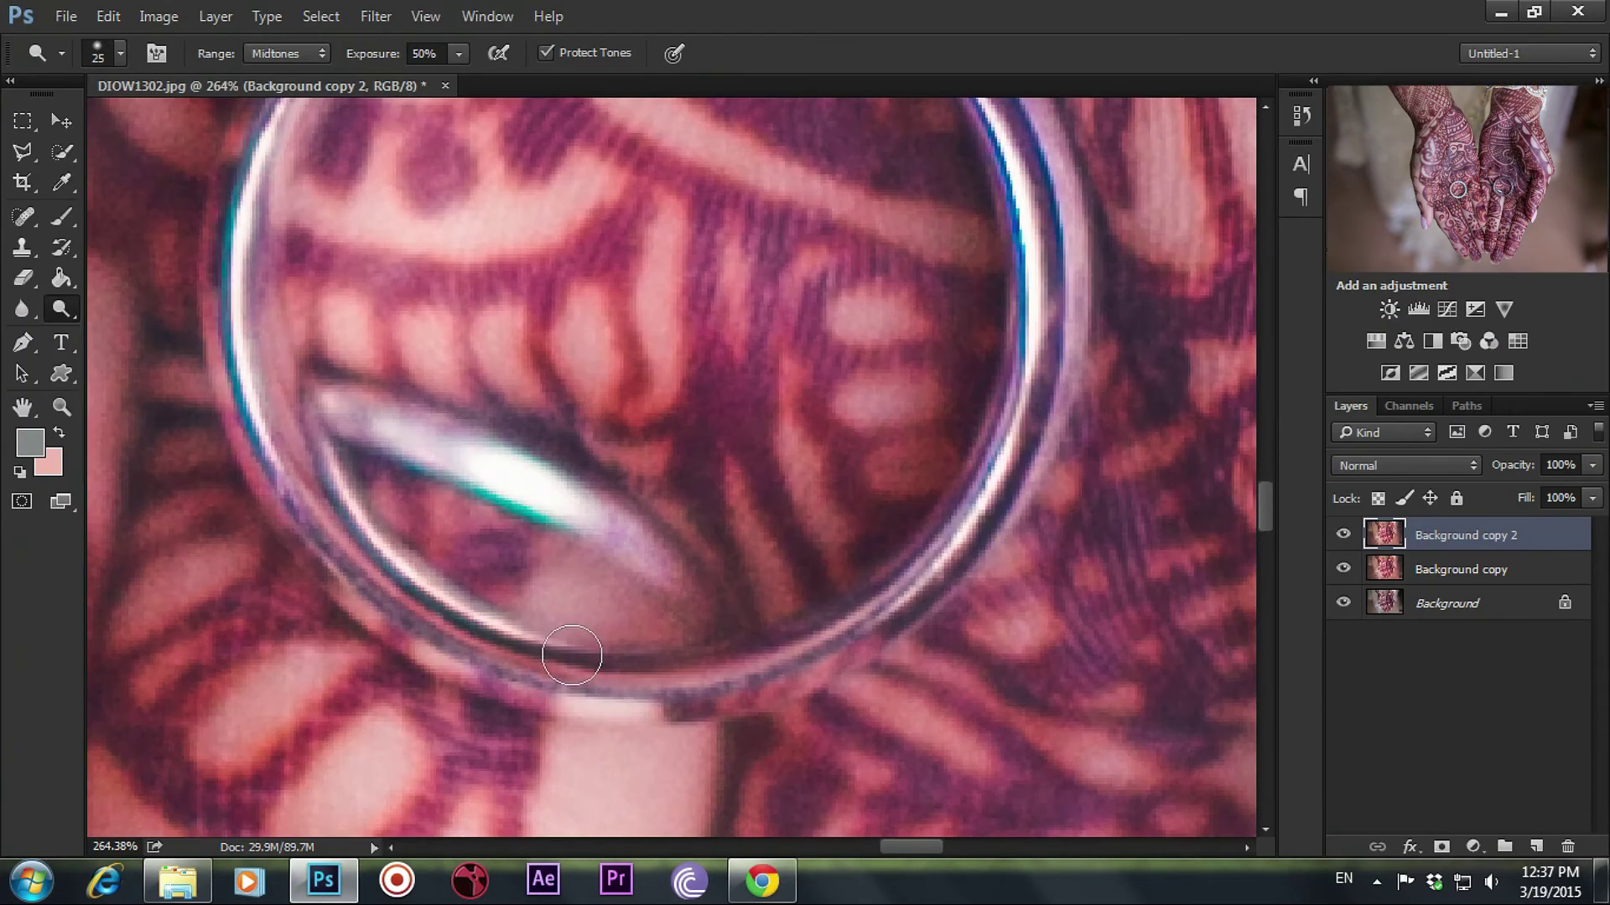
mouse_move(358, 417)
mouse_down()
mouse_move(604, 532)
mouse_move(673, 588)
mouse_up()
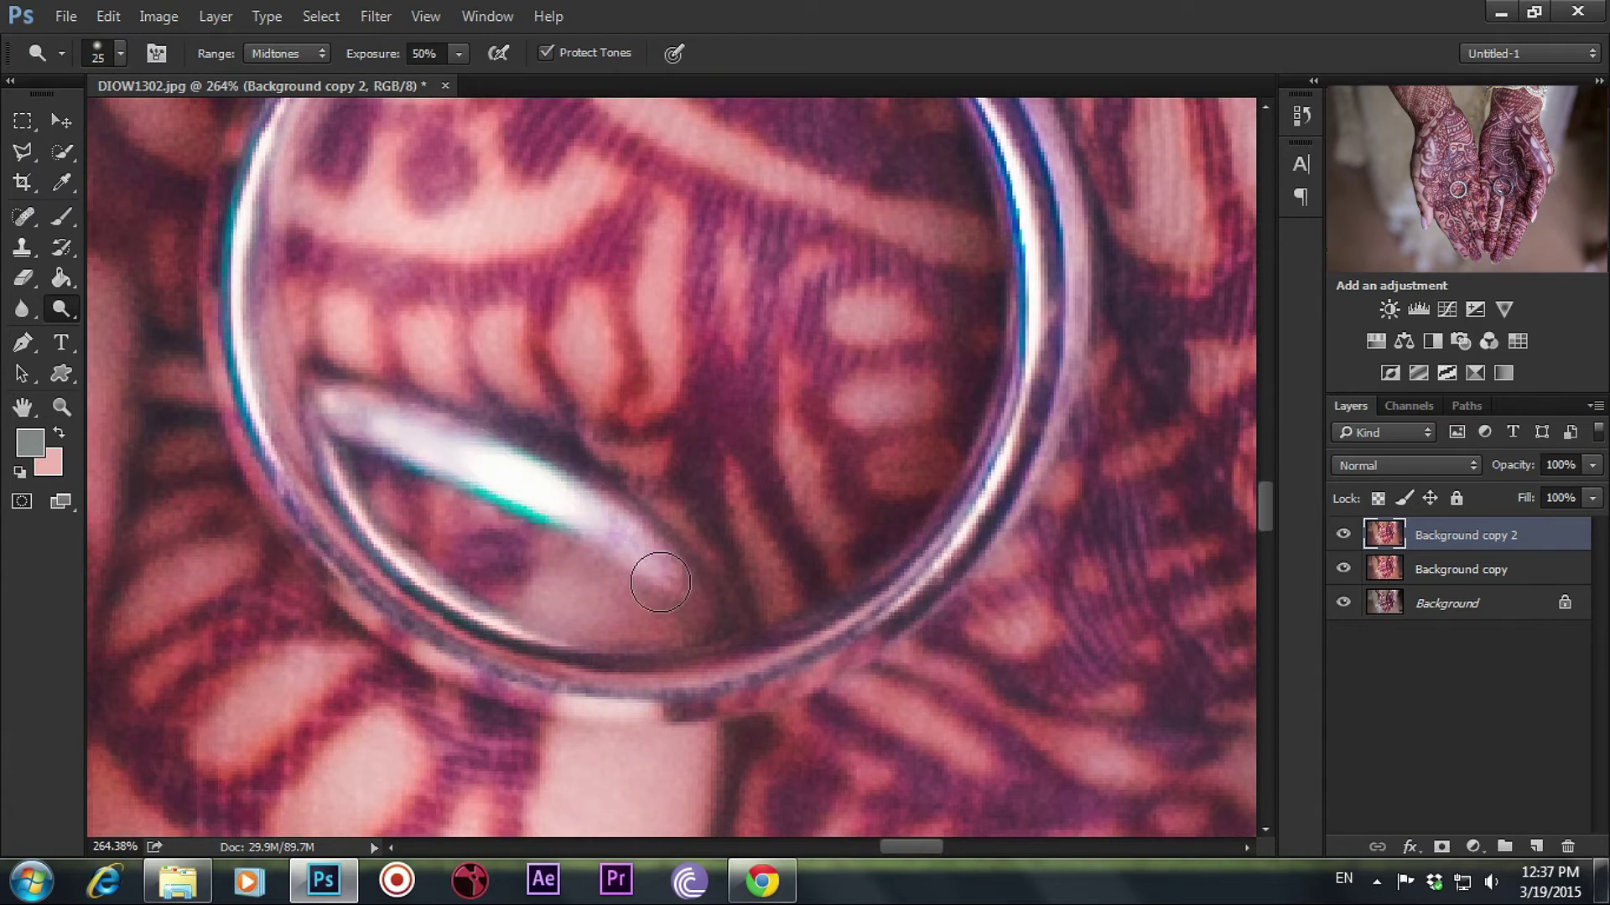
key(bracketleft)
key(bracketleft)
key(bracketleft)
click(61, 217)
Undo a trial grey stroke and lower the brush opacity to 8%
key(bracketleft)
key(bracketleft)
key(bracketleft)
key(bracketleft)
key(bracketleft)
key(bracketleft)
key(bracketleft)
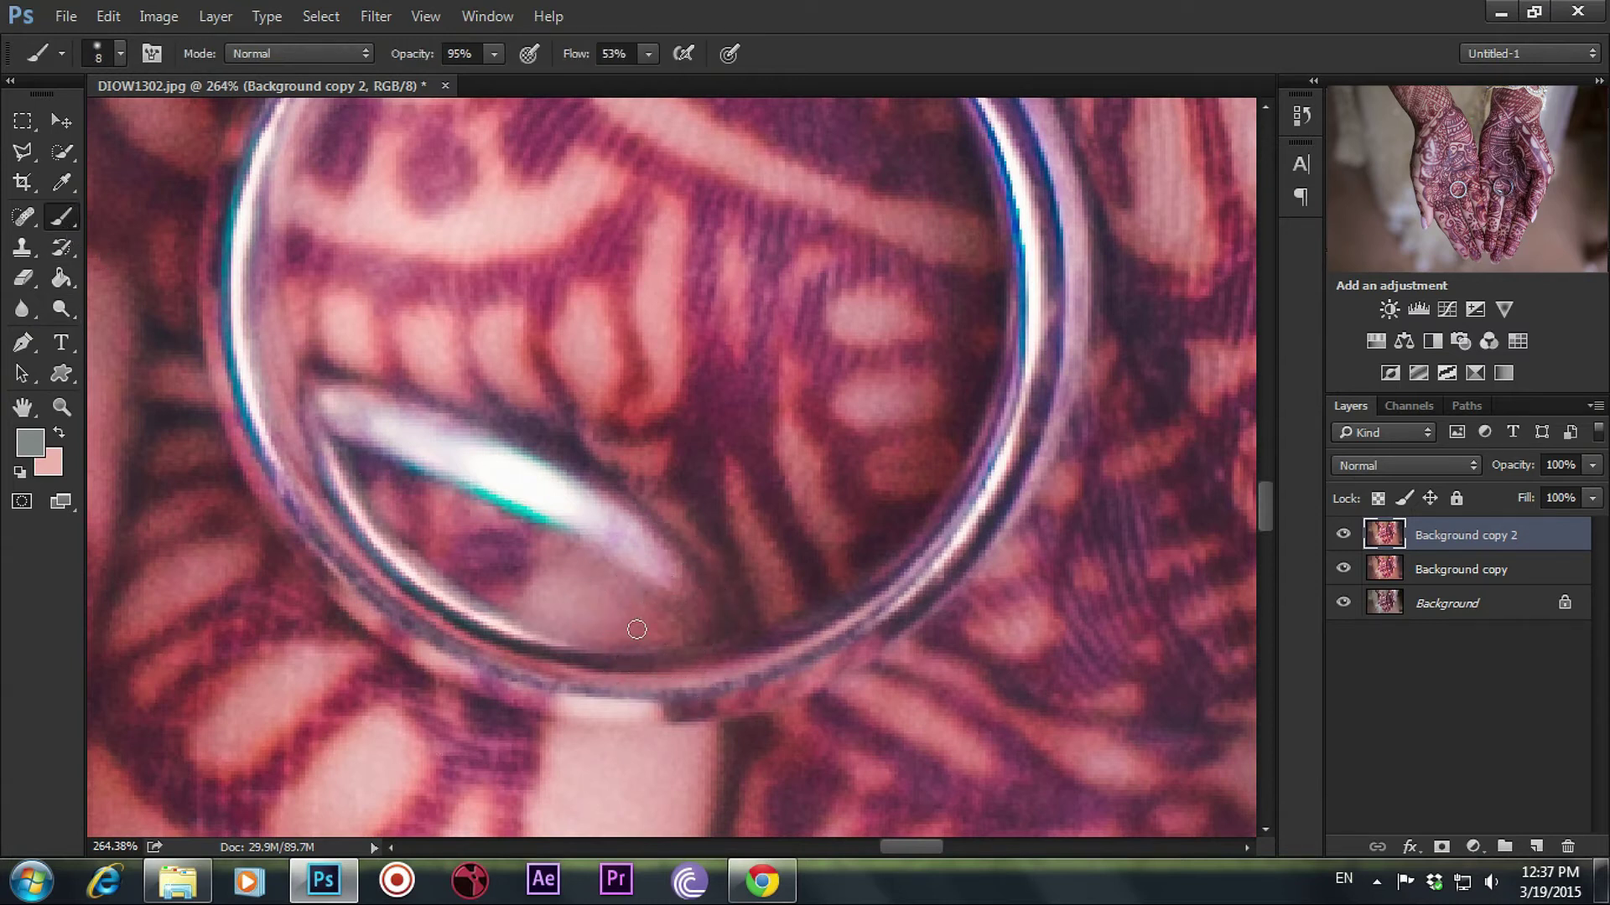
alt+click(524, 508)
drag(545, 528, 723, 649)
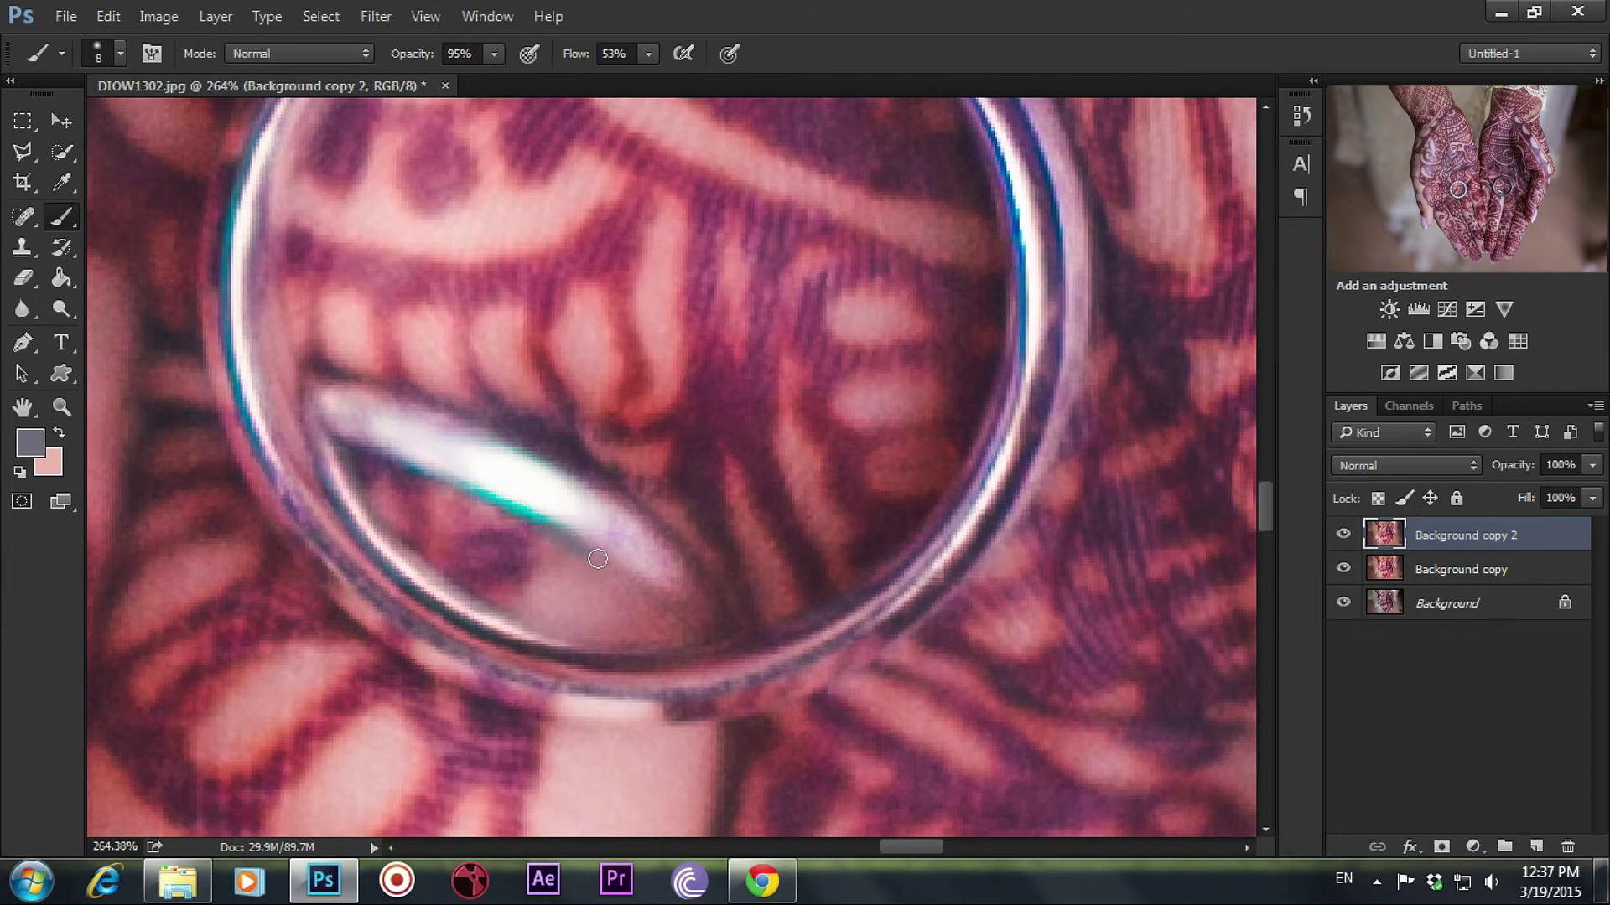
key(ctrl+z)
mouse_move(420, 54)
mouse_down()
mouse_move(293, 79)
mouse_move(307, 81)
mouse_up()
key(bracketleft)
key(bracketleft)
key(bracketleft)
Paint faint sampled white along the ring's lower and inner edges, then hide Background copy 2 to compare
alt+click(550, 479)
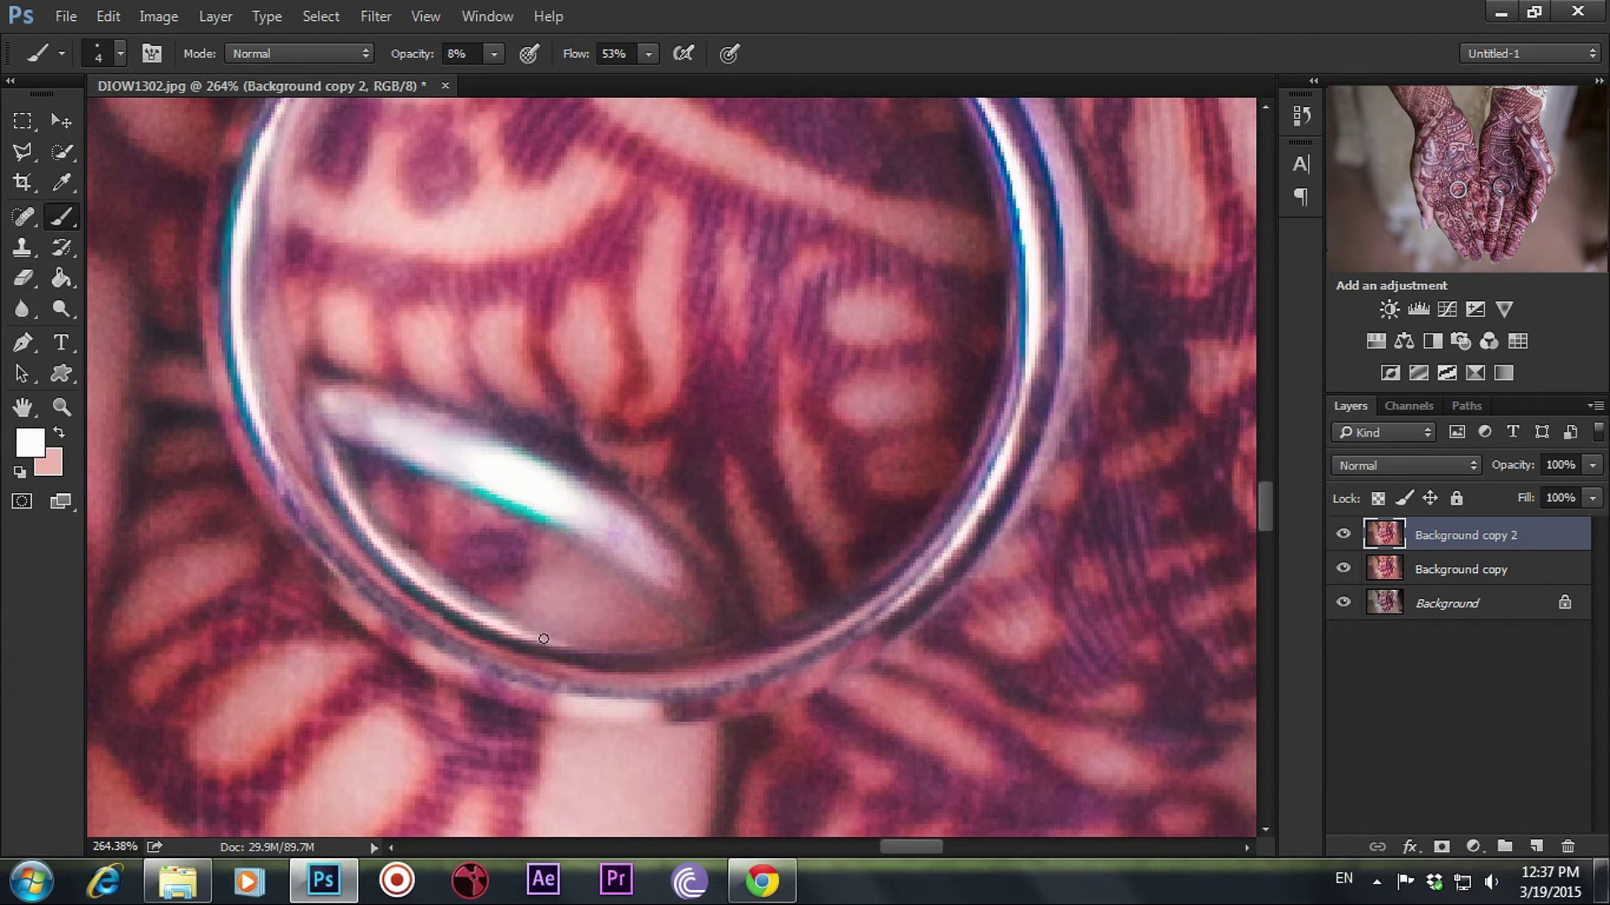
drag(679, 651, 807, 616)
mouse_move(985, 413)
mouse_down()
mouse_move(770, 624)
mouse_move(509, 629)
mouse_up()
scroll(890, 394, up, 3)
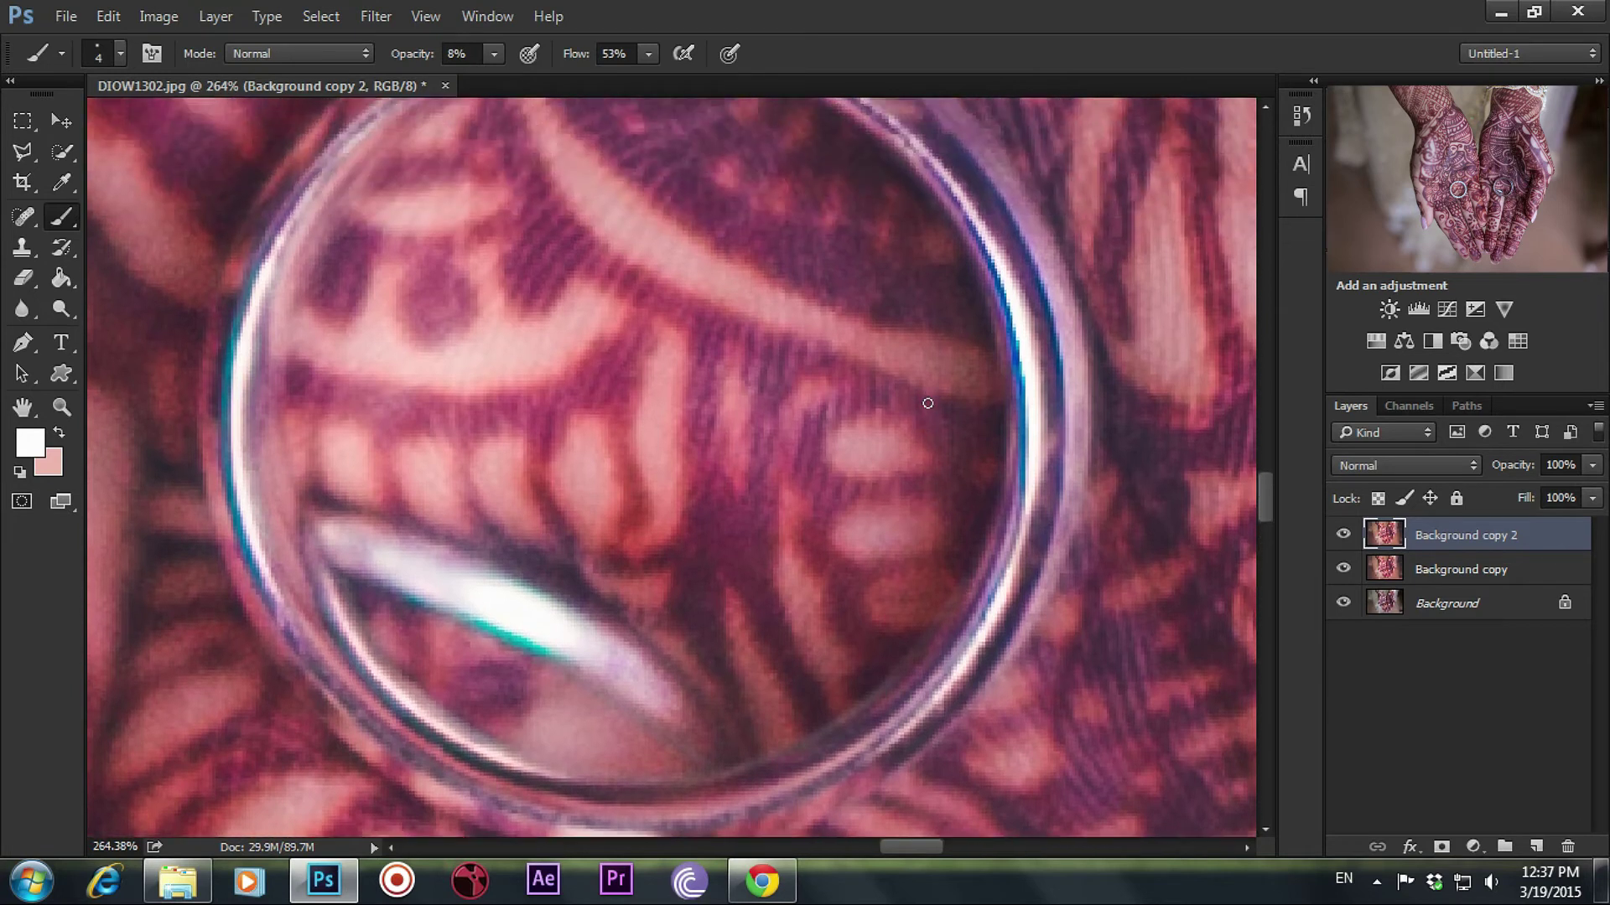
drag(971, 261, 941, 607)
scroll(940, 607, down, 2)
scroll(941, 607, down, 2)
scroll(943, 604, down, 3)
scroll(948, 599, down, 2)
scroll(950, 598, down, 1)
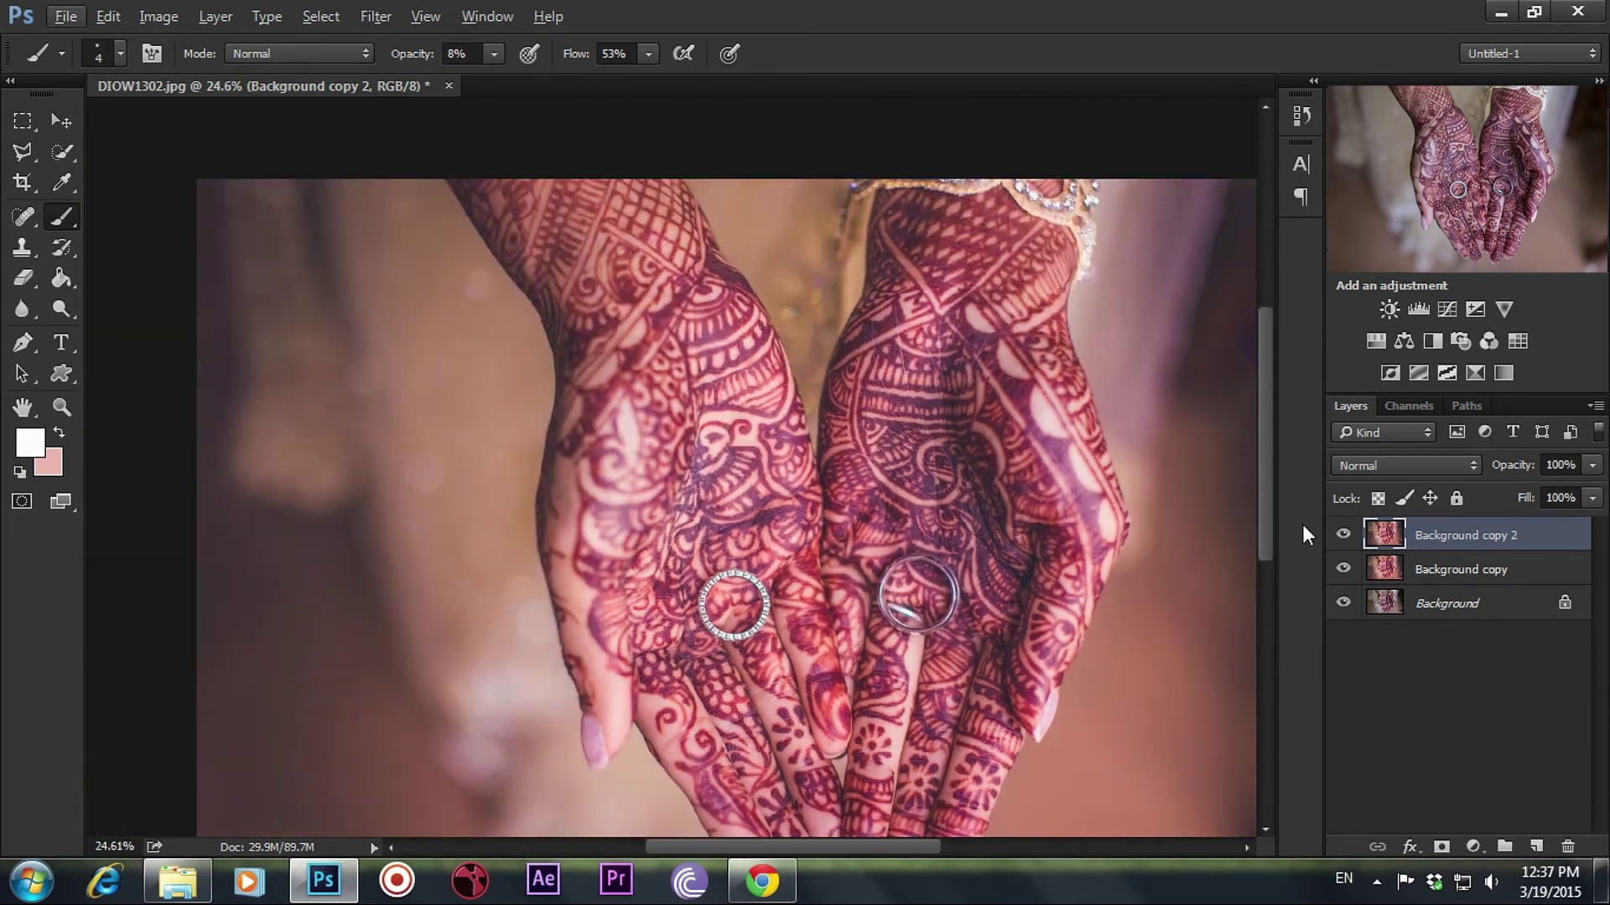
click(1343, 534)
Zoom in on the rings and fine-tune the brush size
scroll(889, 660, up, 2)
scroll(838, 545, up, 2)
scroll(754, 444, up, 2)
scroll(709, 415, up, 2)
scroll(709, 415, up, 1)
scroll(704, 419, up, 1)
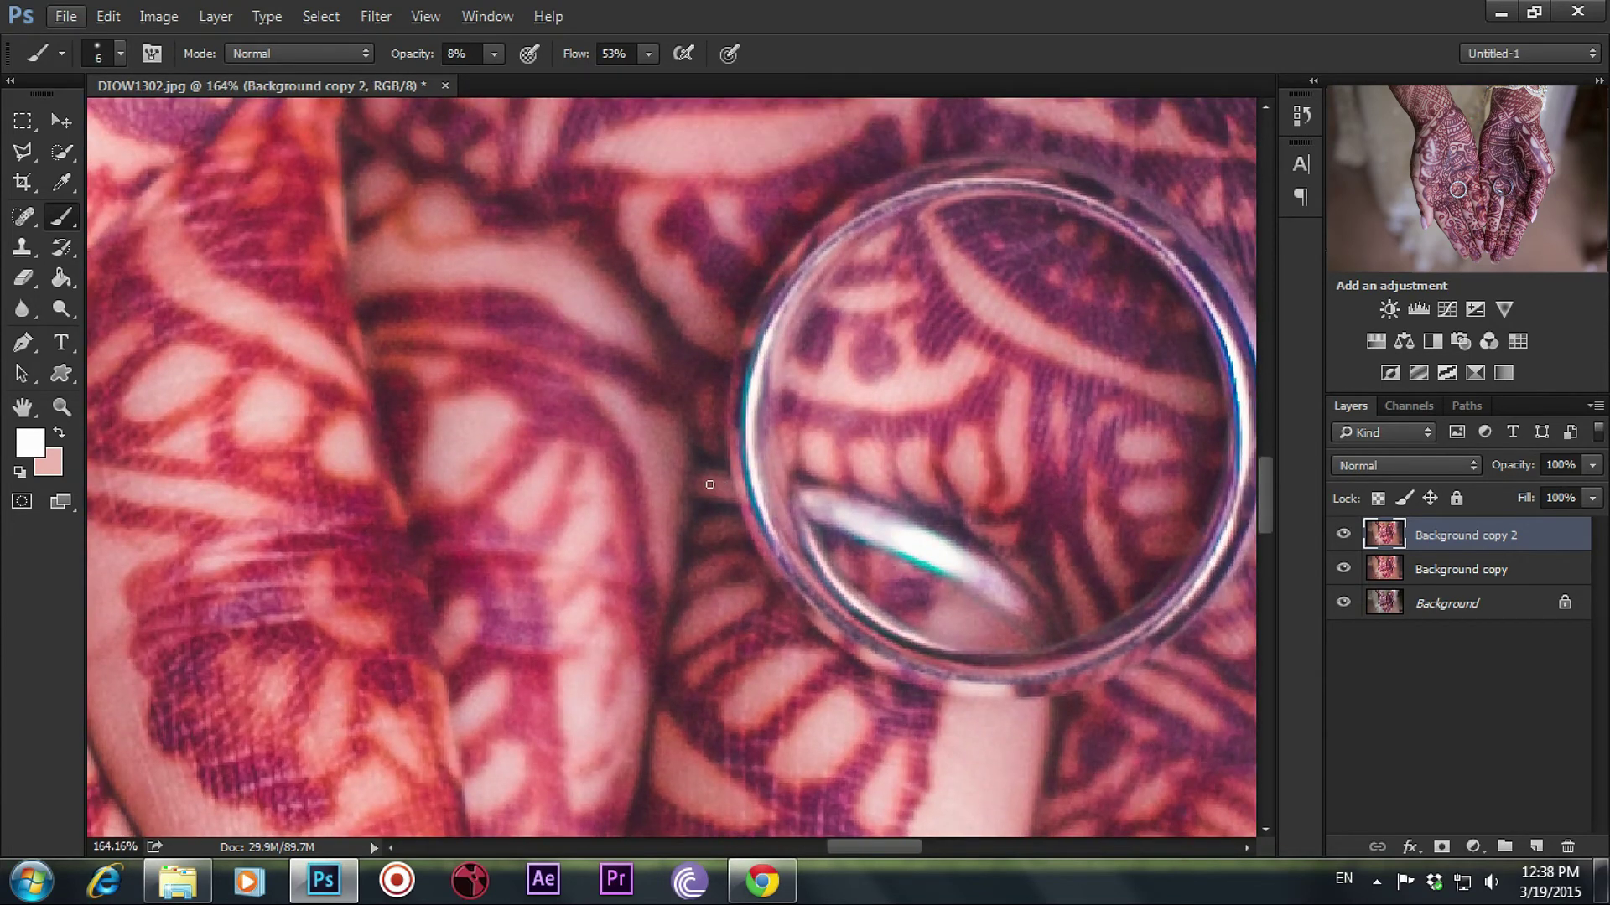
key(bracketright)
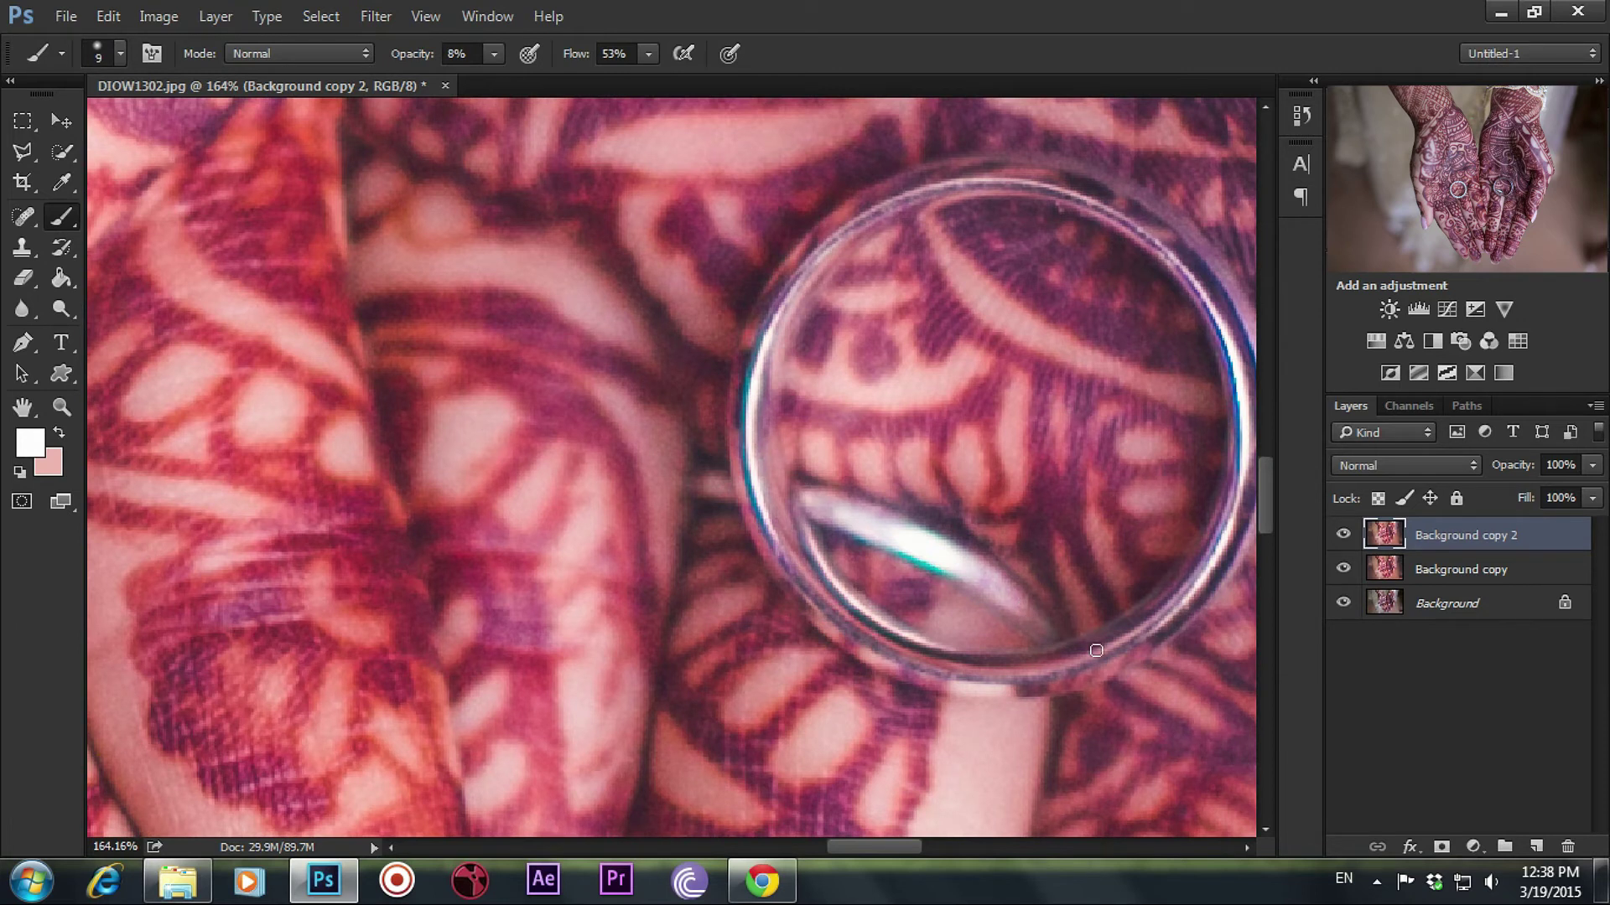
key(bracketleft)
key(bracketleft)
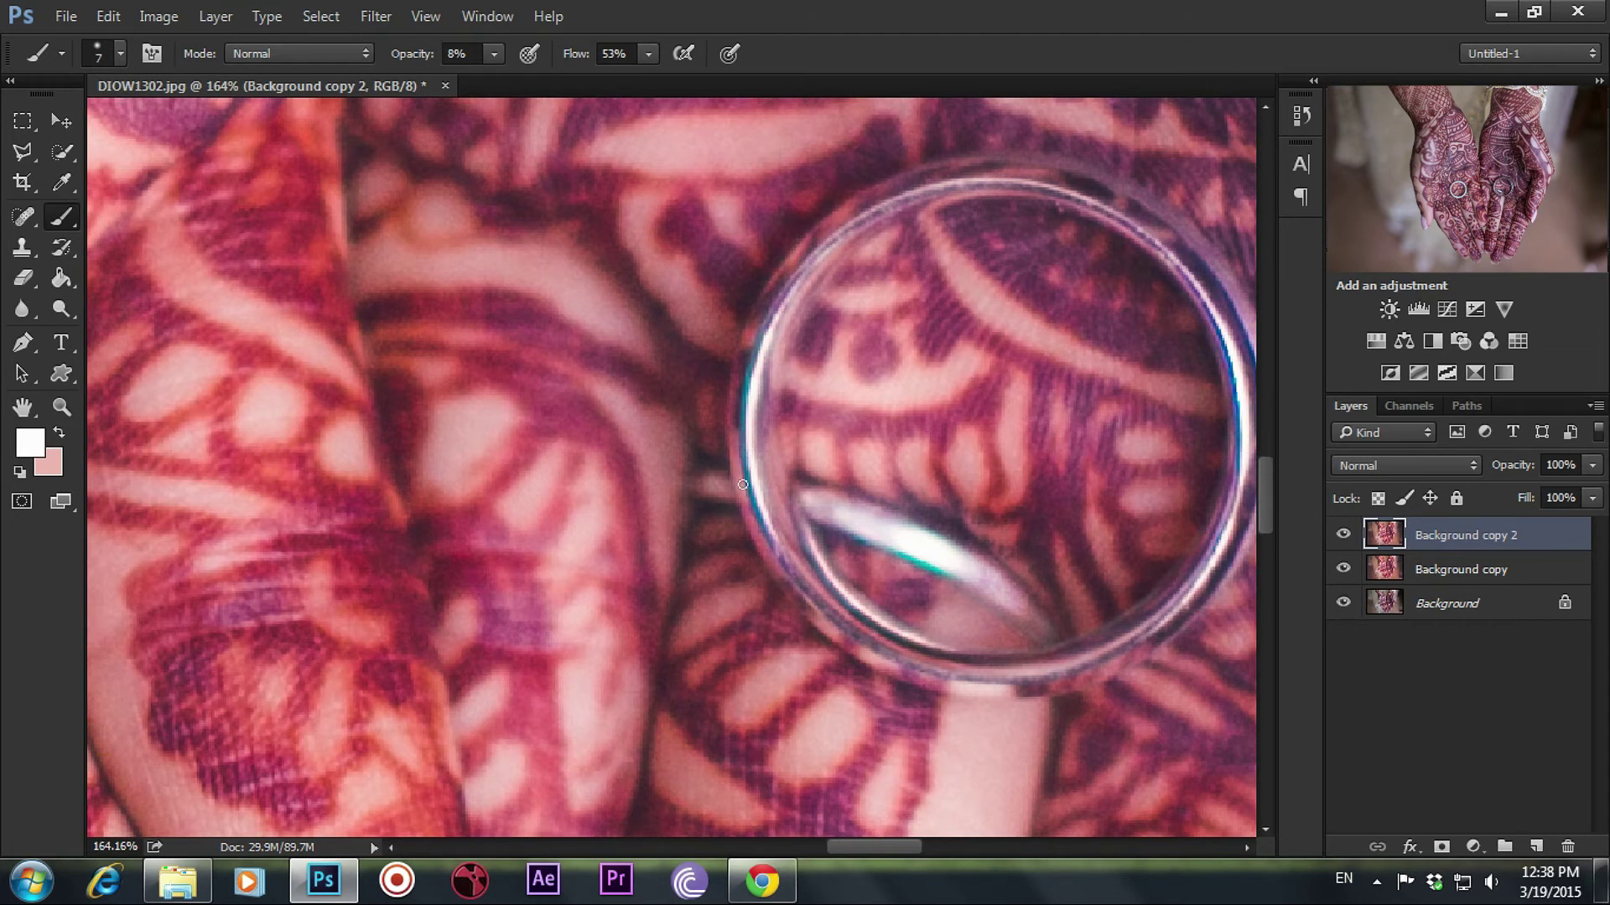
Zoom in and out to inspect the two rings against the henna patterns
scroll(863, 574, down, 3)
alt+scroll(925, 610, down, 2)
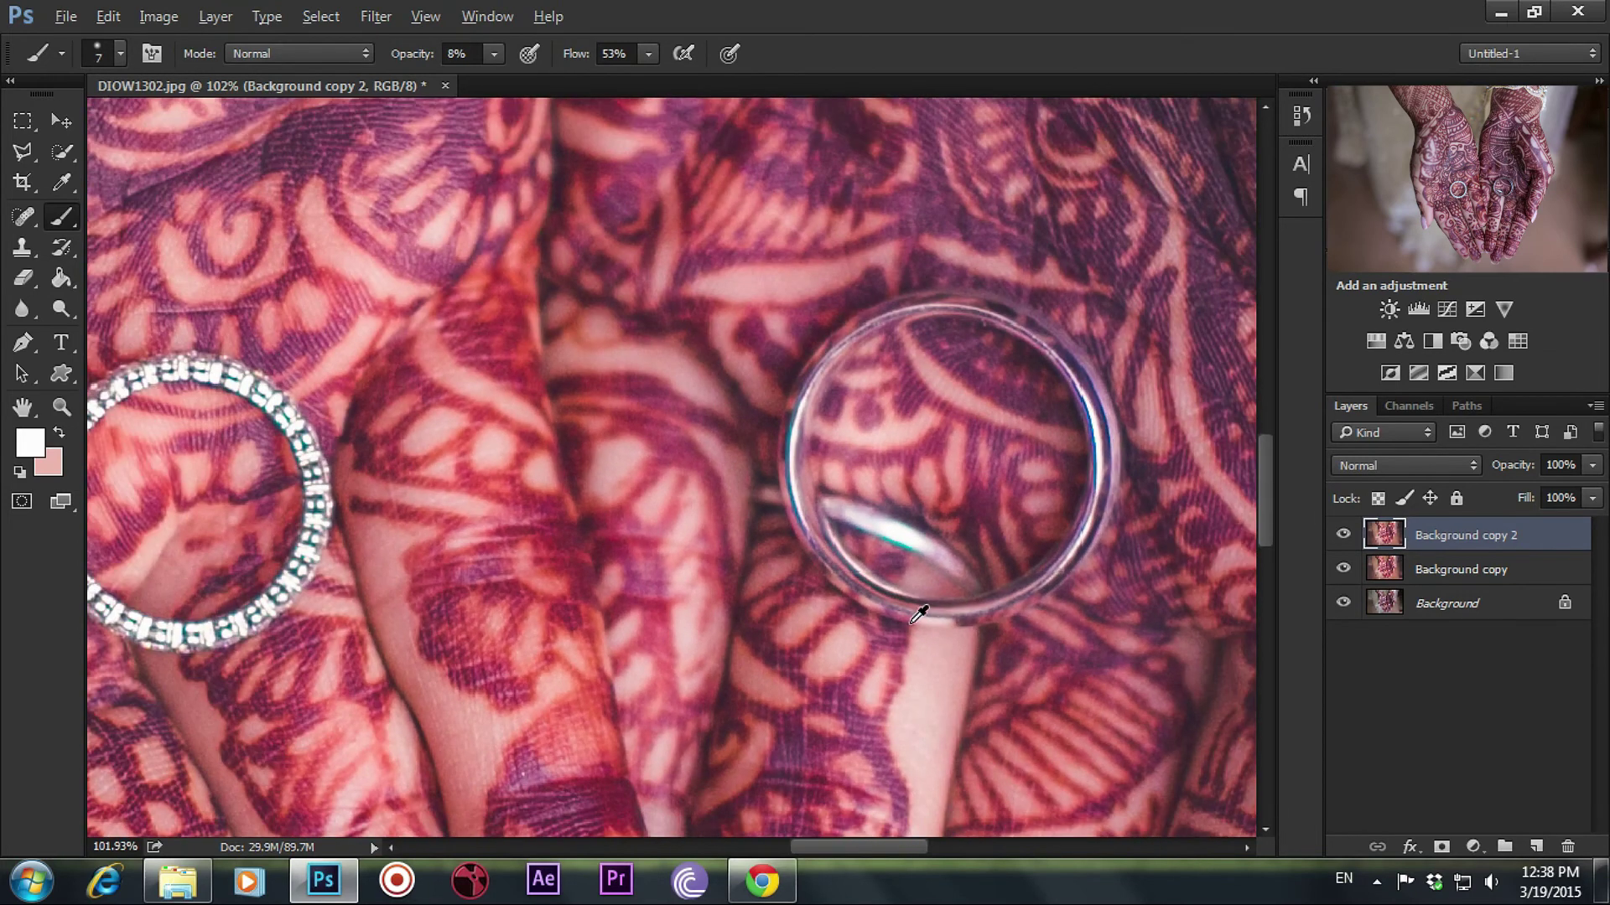
alt+scroll(972, 641, up, 3)
alt+scroll(973, 641, up, 3)
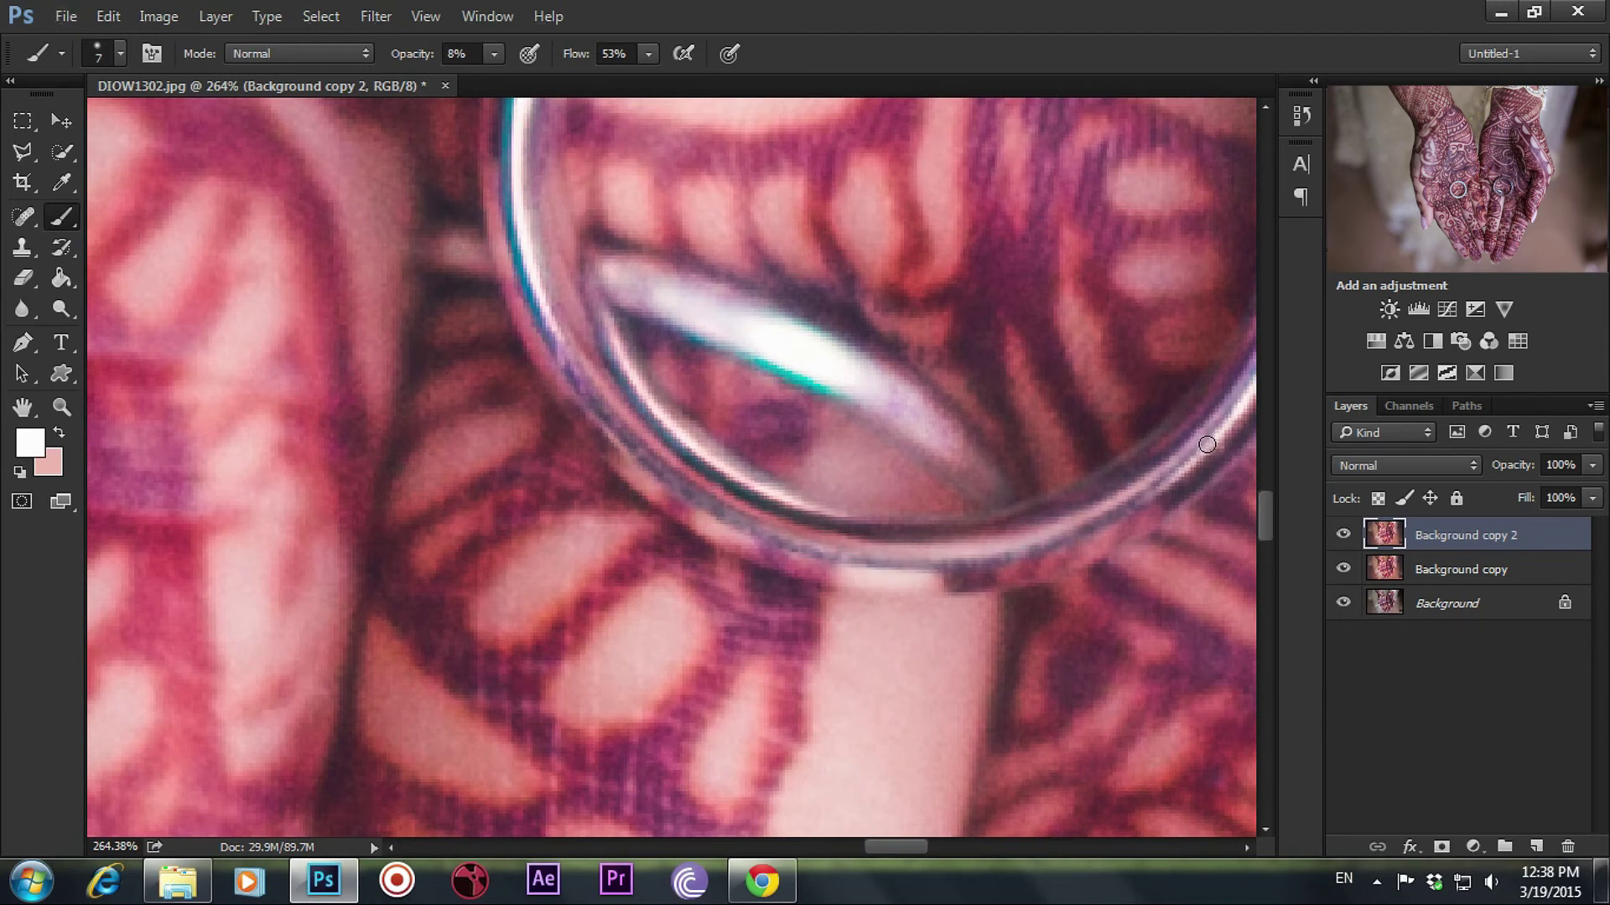
alt+scroll(1029, 547, down, 6)
alt+scroll(1040, 587, down, 4)
alt+scroll(1044, 590, down, 2)
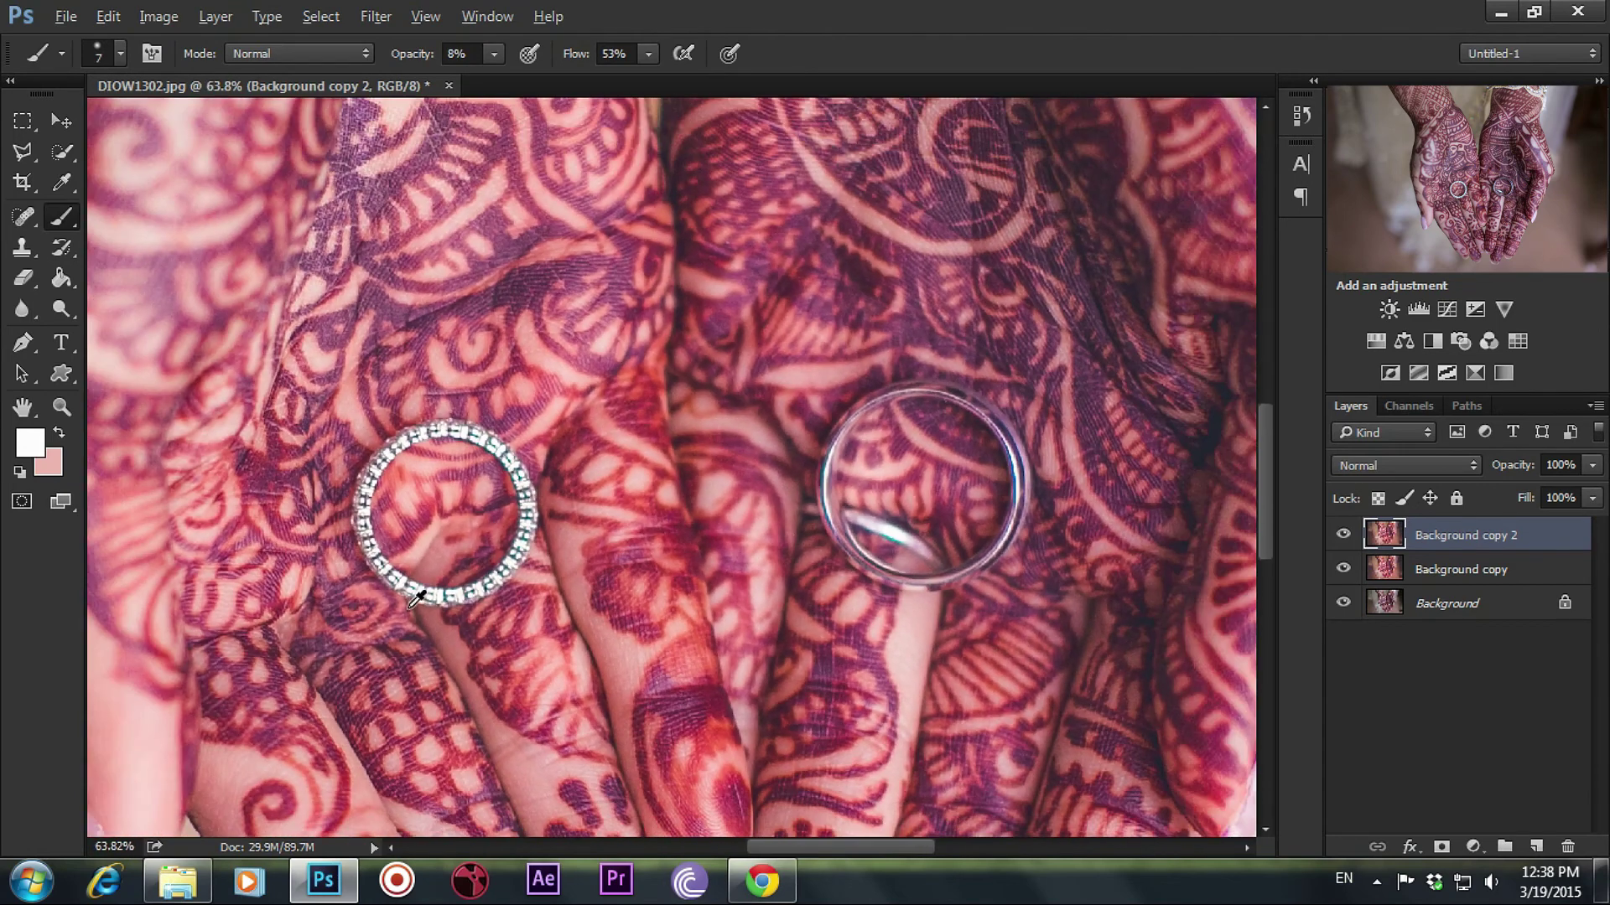
alt+scroll(1023, 503, up, 3)
alt+scroll(991, 373, up, 2)
alt+scroll(922, 377, up, 2)
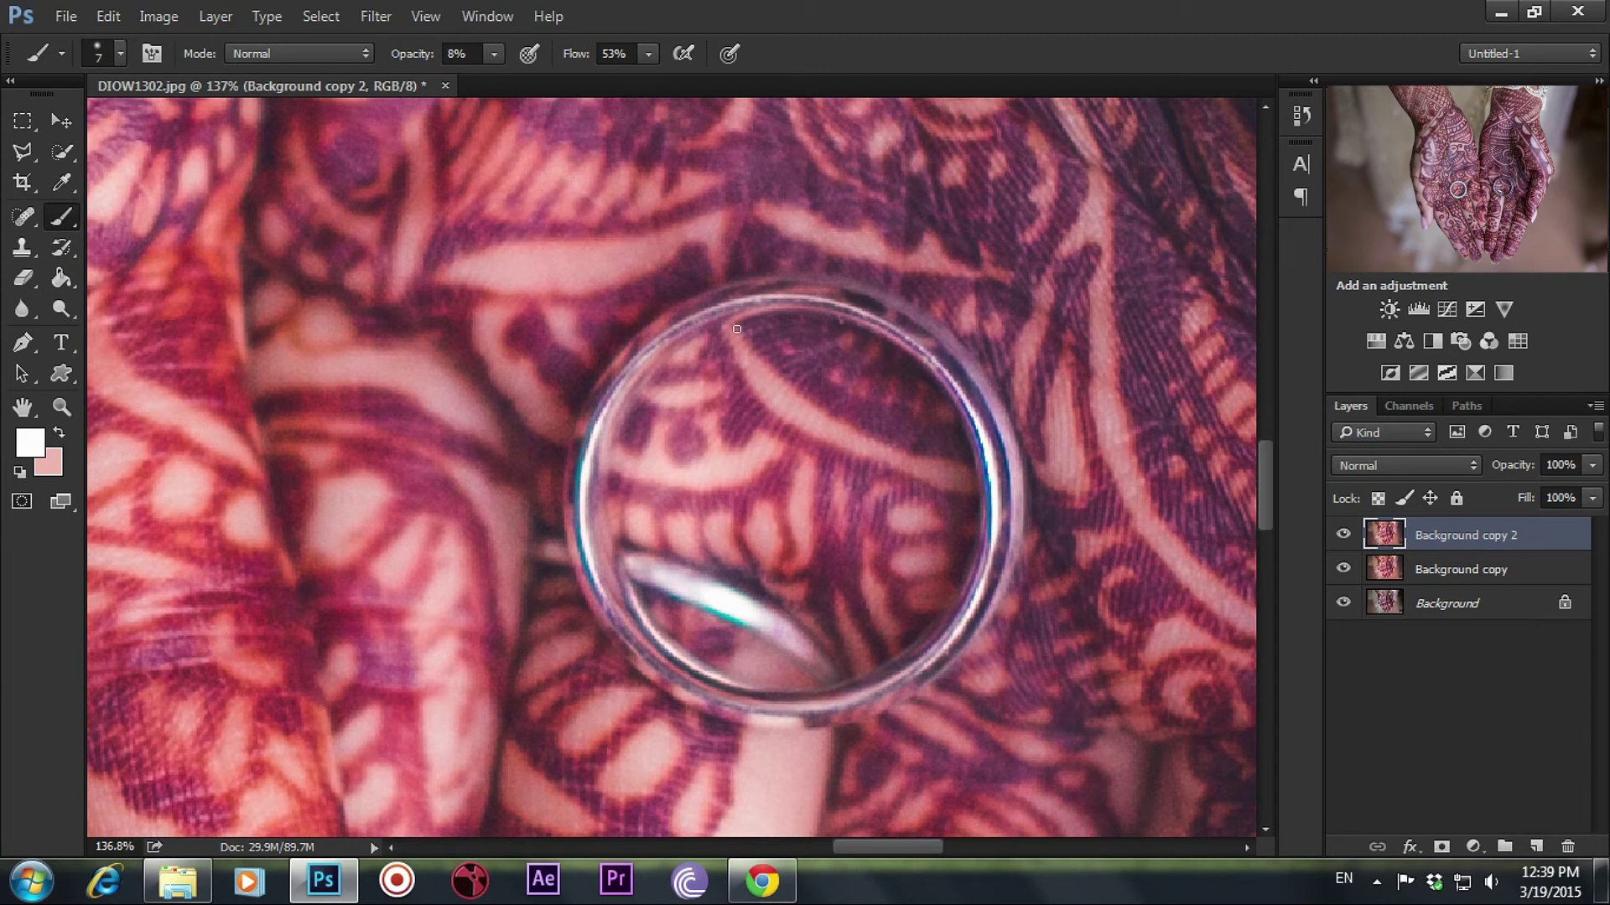
Paint soft white along the ring's edge at 8% opacity, then zoom back out
drag(634, 356, 587, 442)
scroll(717, 707, down, 3)
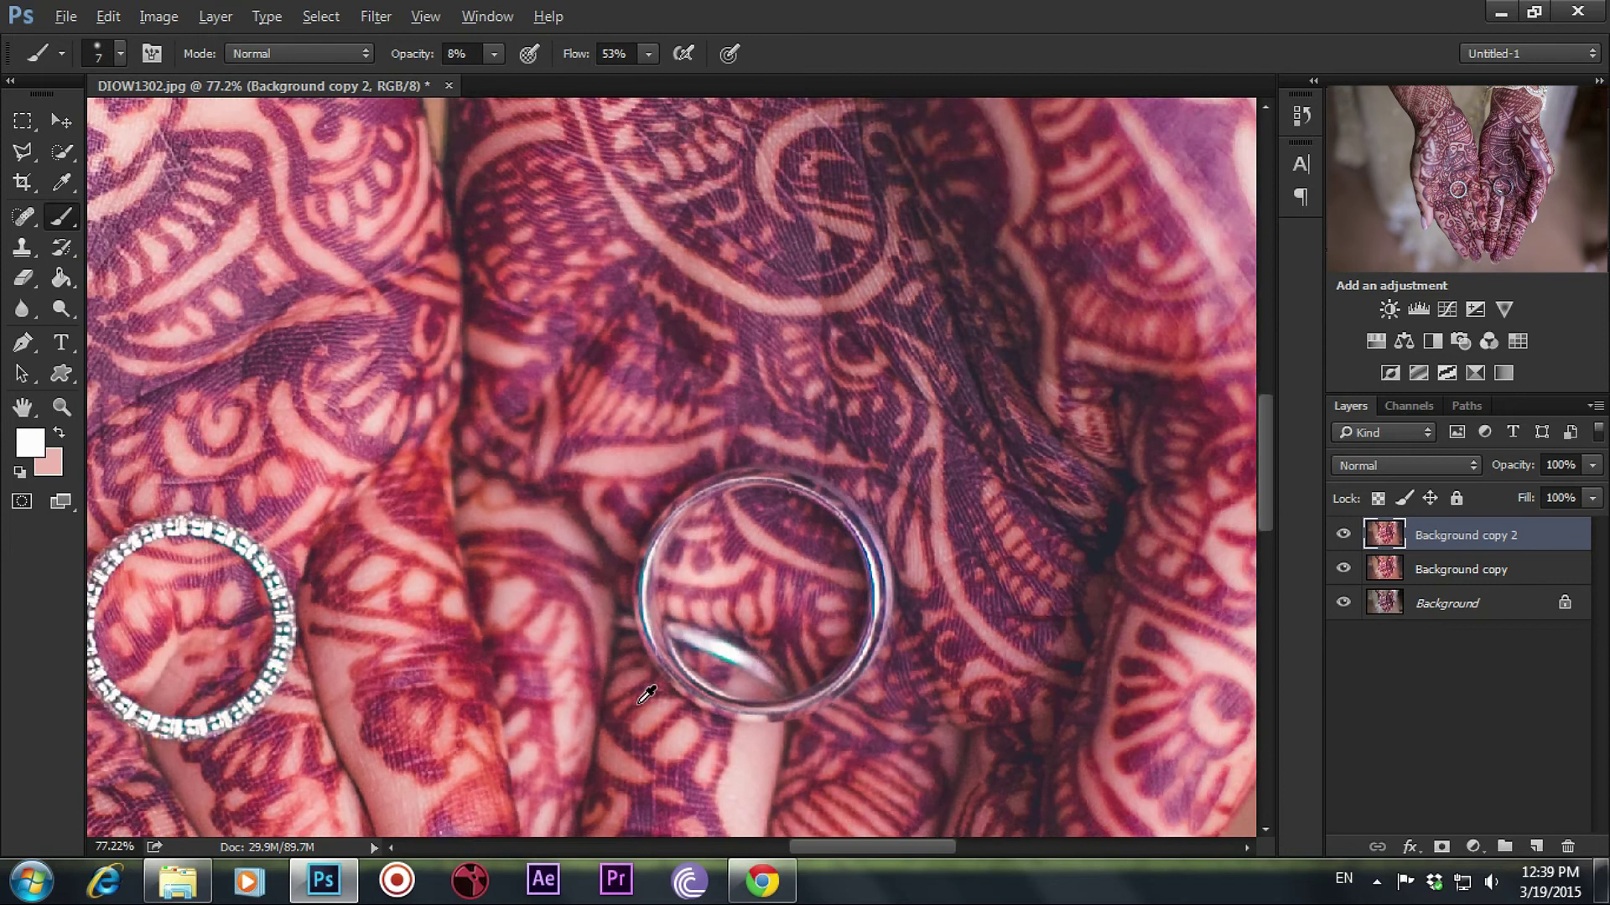
scroll(721, 711, down, 3)
scroll(729, 717, down, 2)
scroll(738, 723, down, 2)
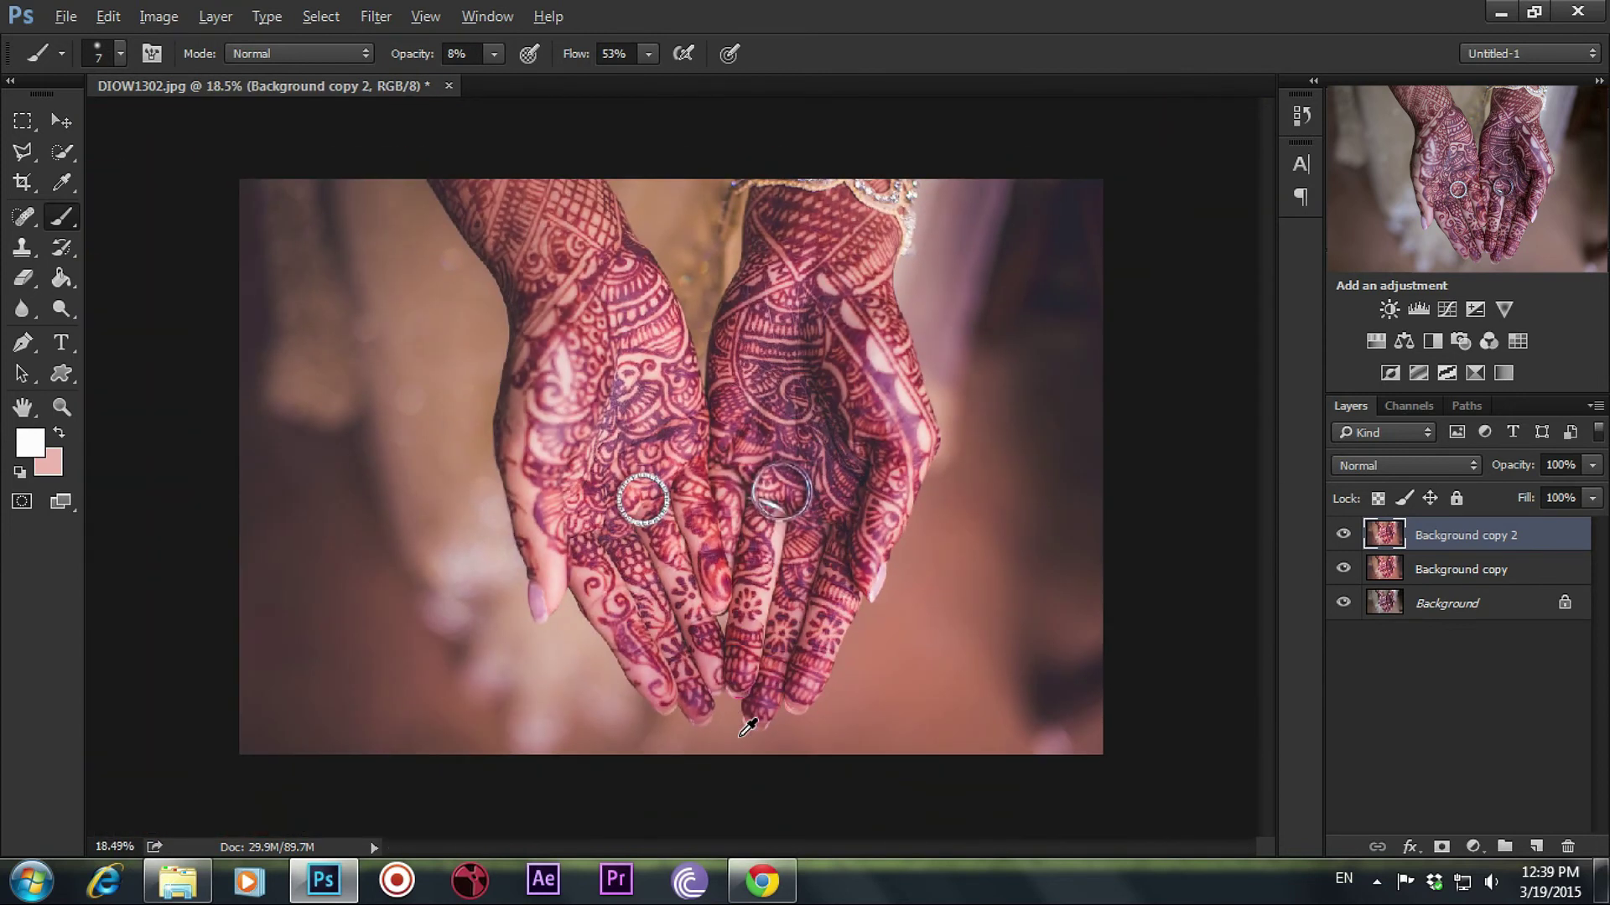
scroll(1168, 604, down, 2)
Hide Background copy 2, select Background copy and add a Levels adjustment layer
click(1343, 534)
click(1343, 569)
click(1433, 575)
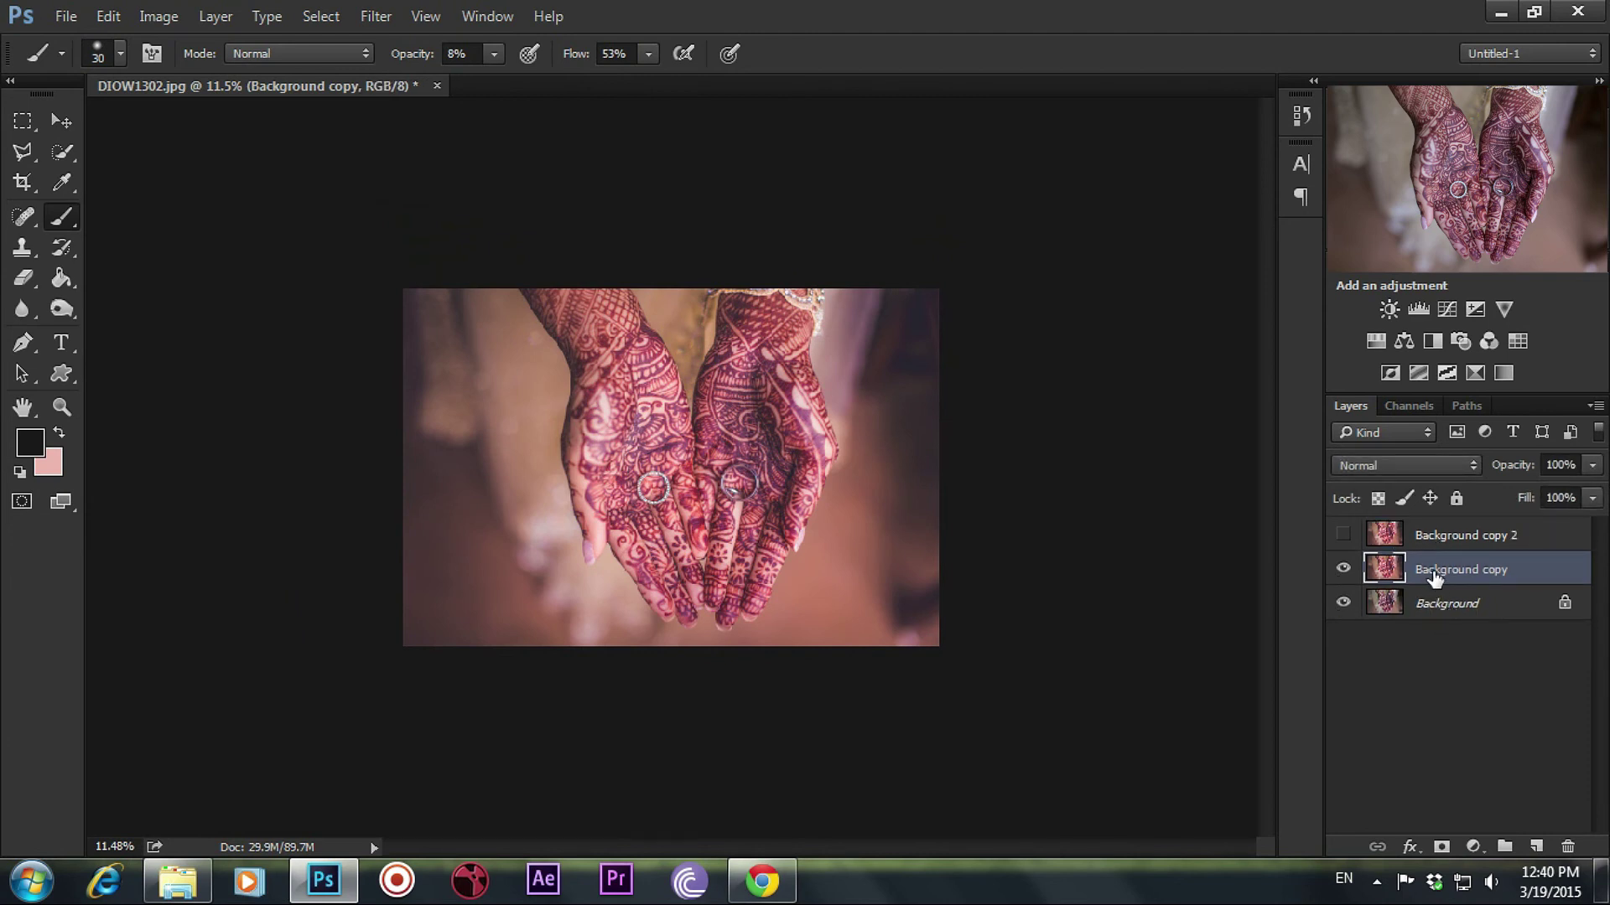
click(1474, 847)
click(1499, 501)
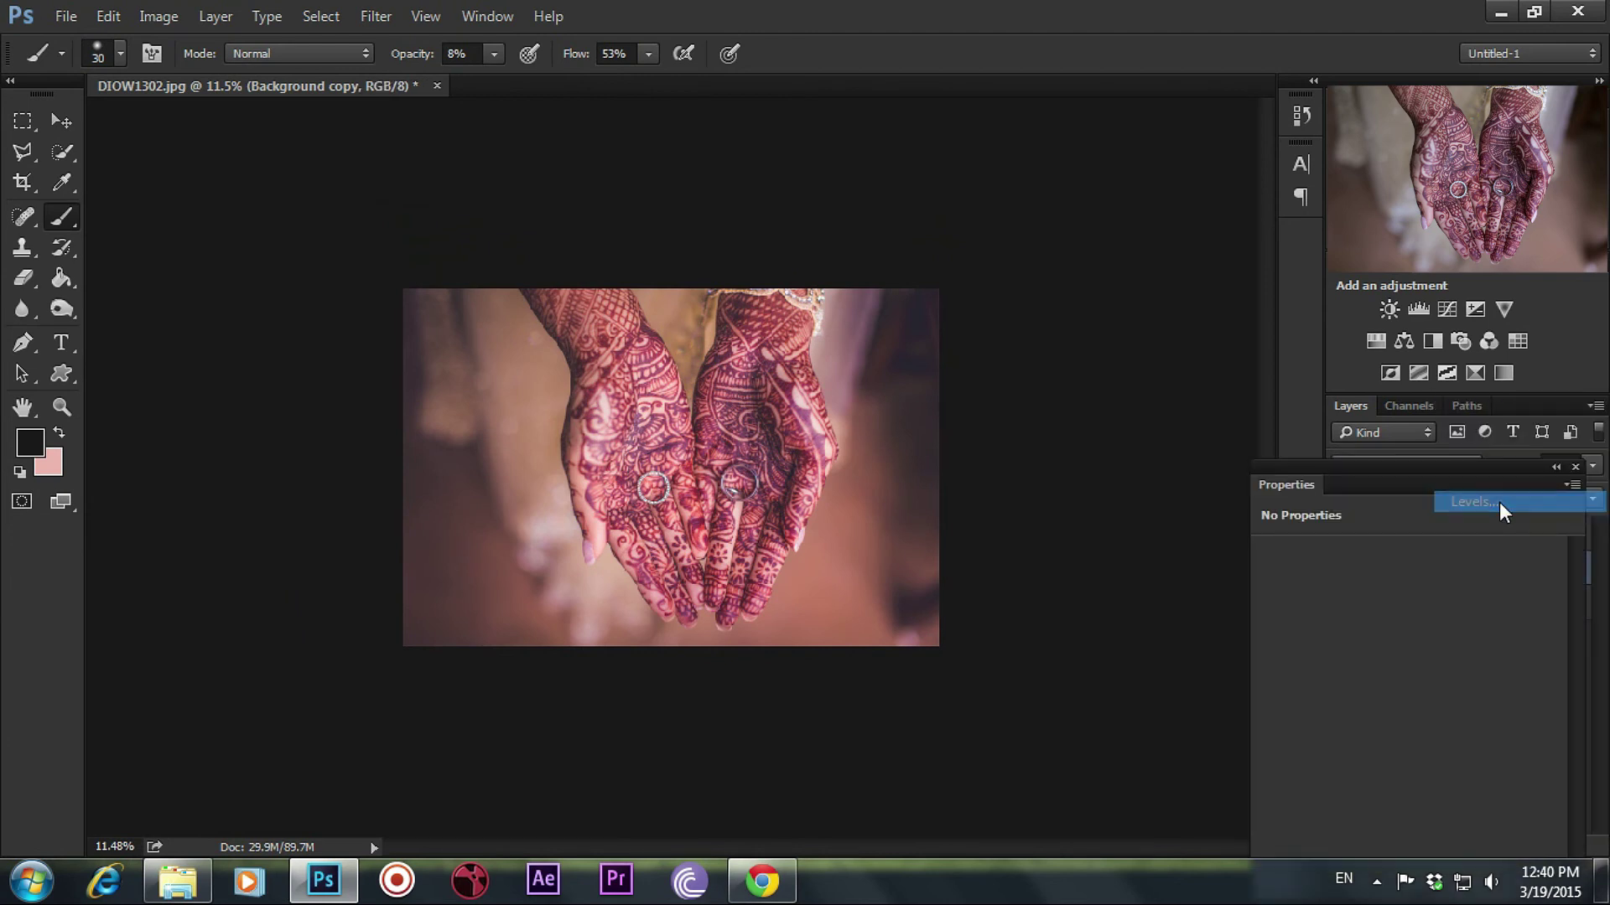
Set Levels inputs to 45, 1.23 and 227, then delete Background copy 2
drag(1423, 721, 1414, 741)
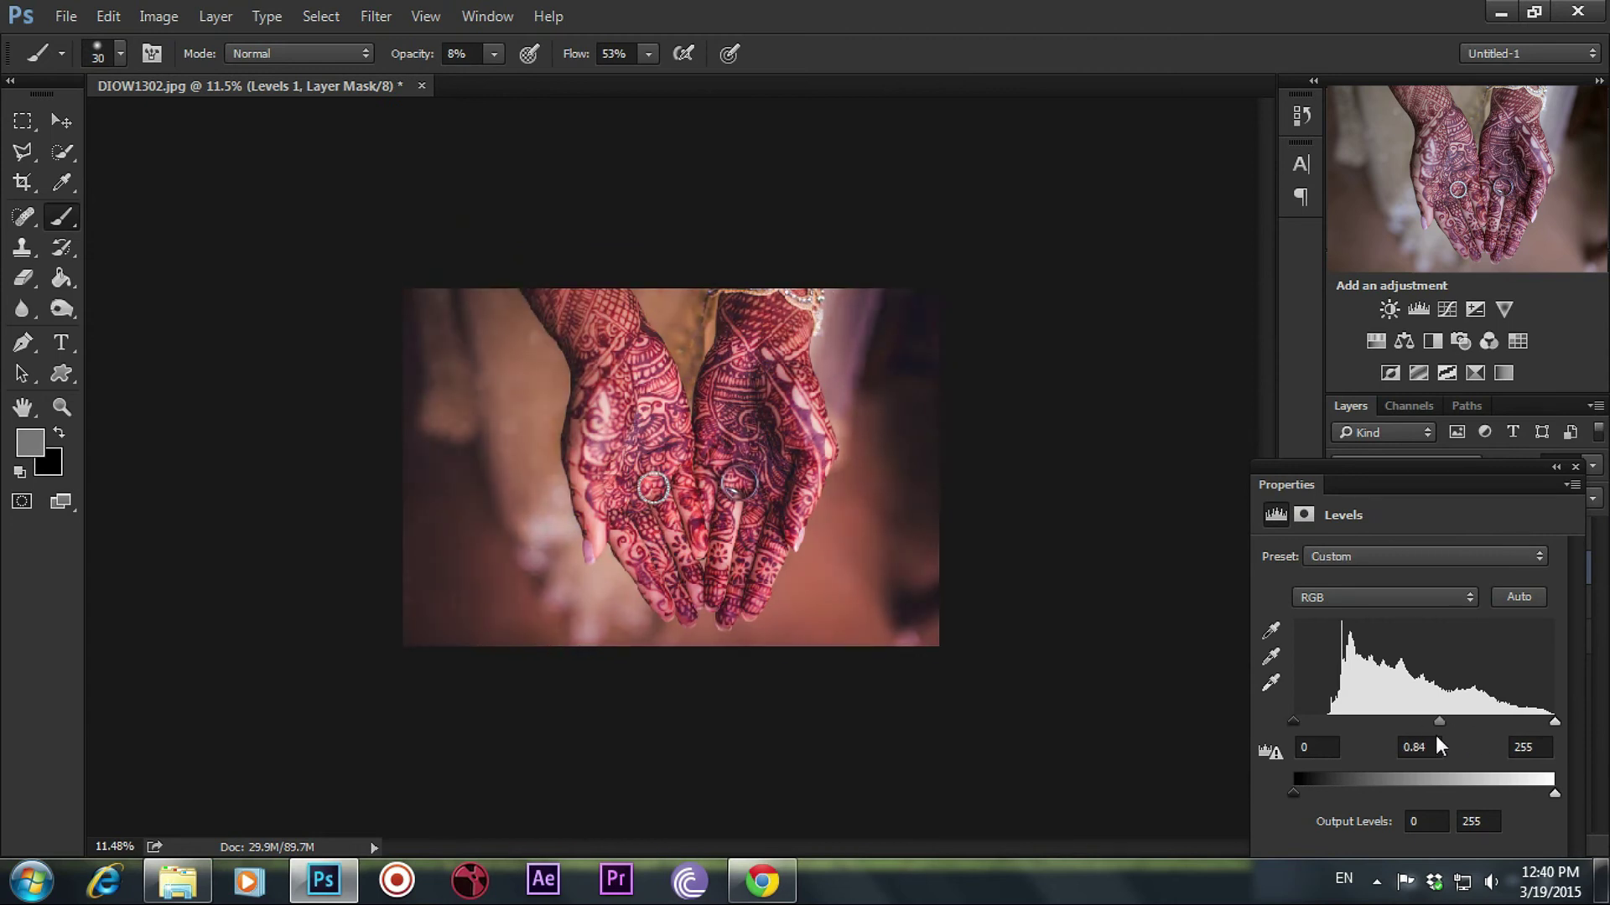
drag(1295, 726, 1339, 722)
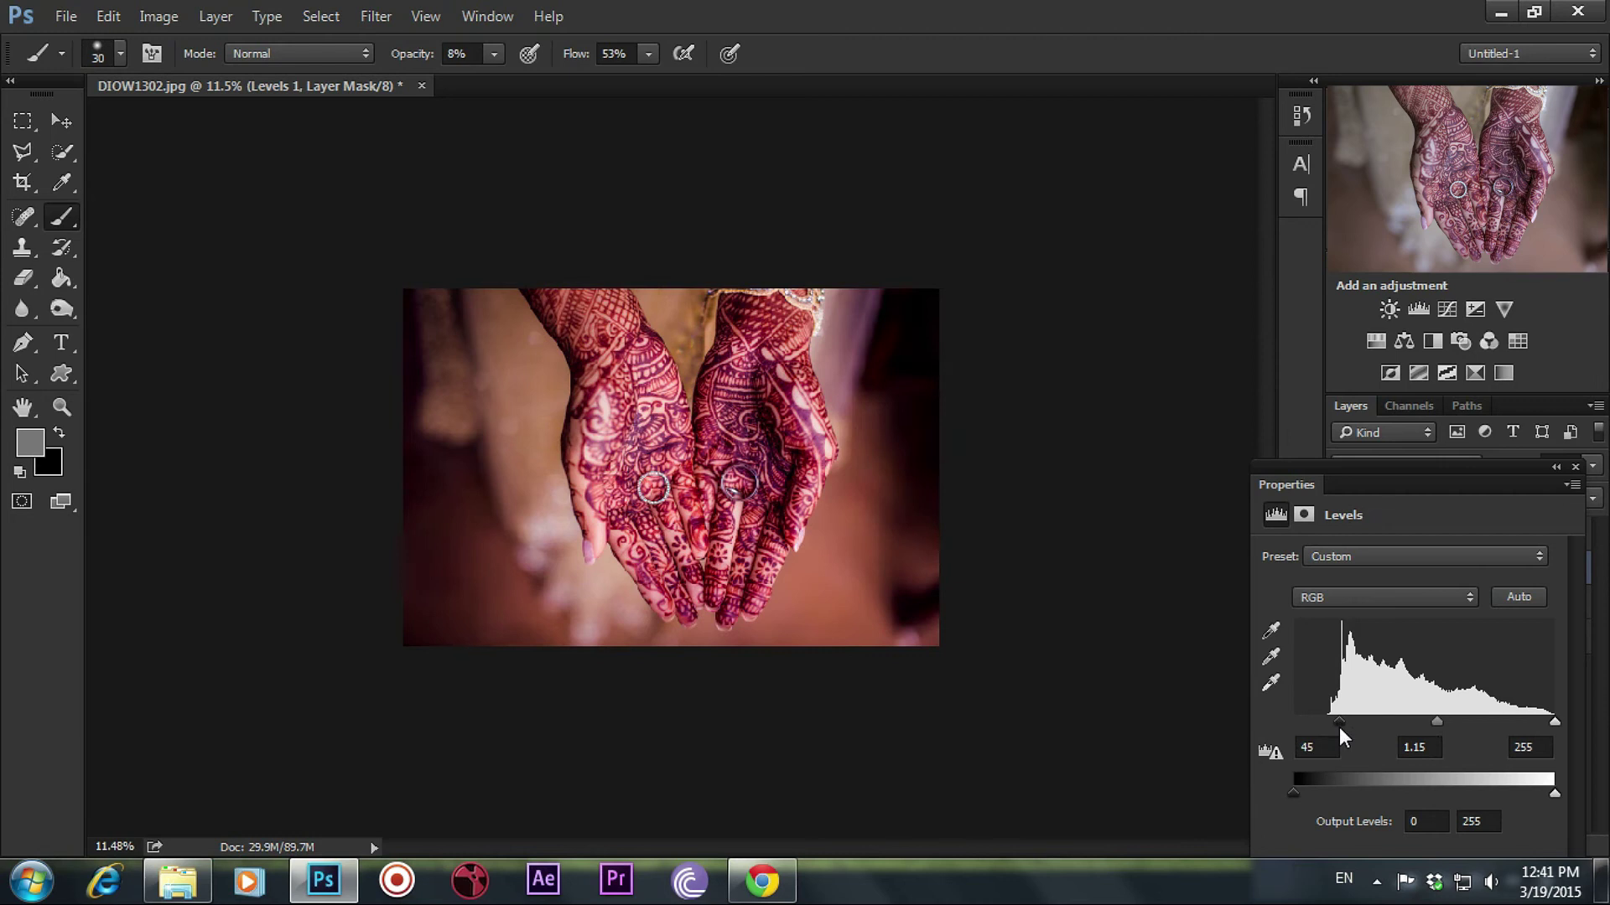
drag(1440, 727, 1432, 726)
drag(1556, 725, 1528, 726)
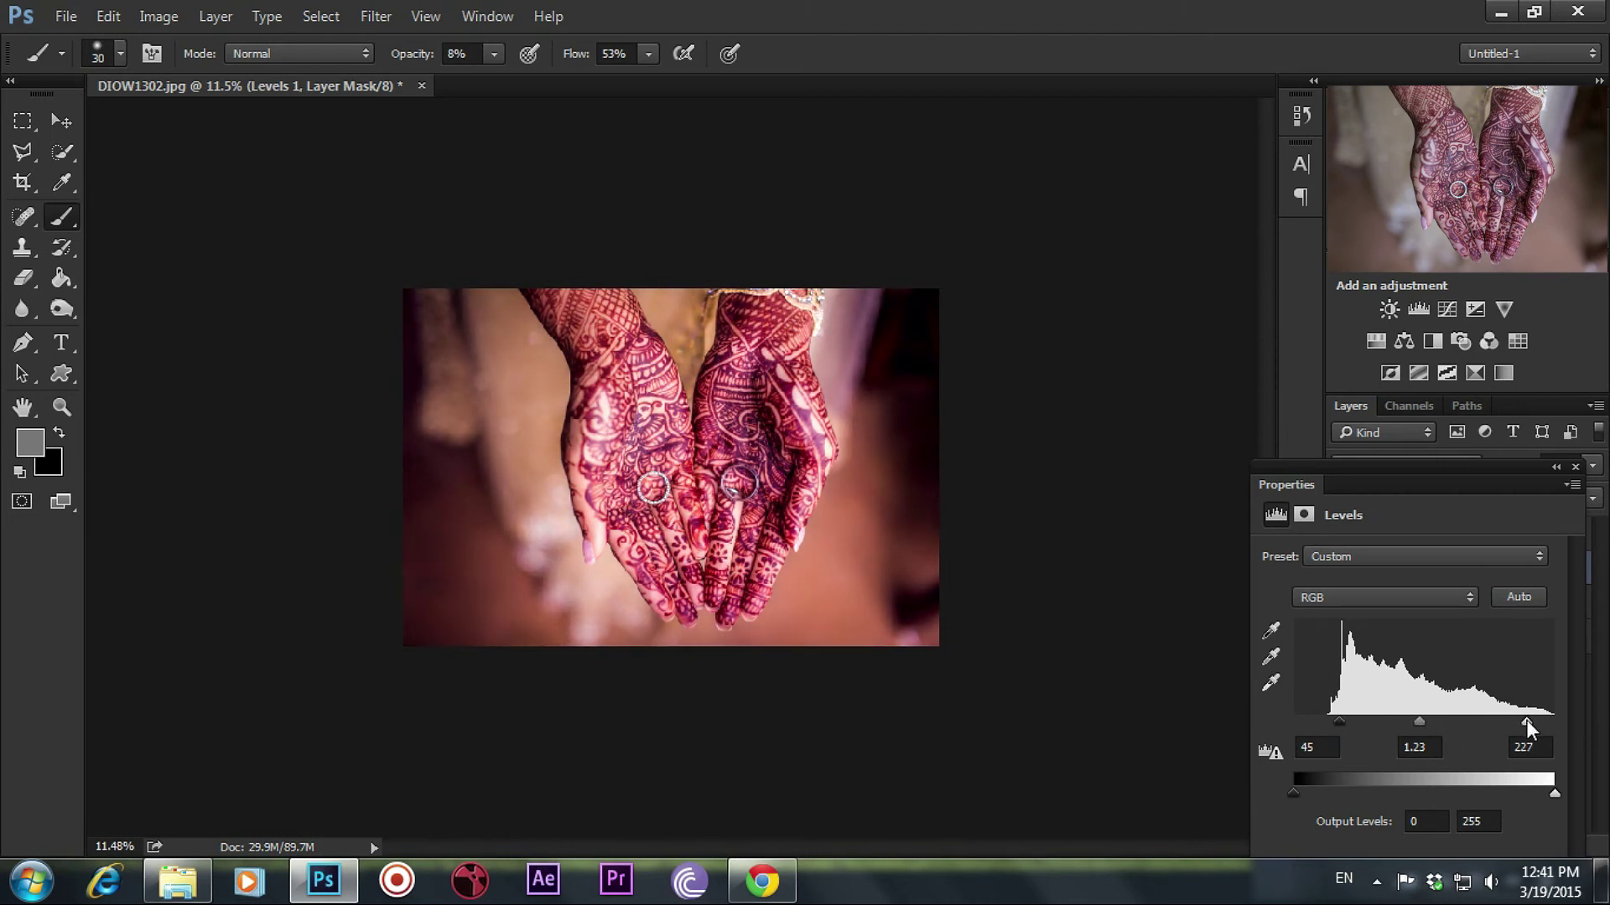
click(1574, 467)
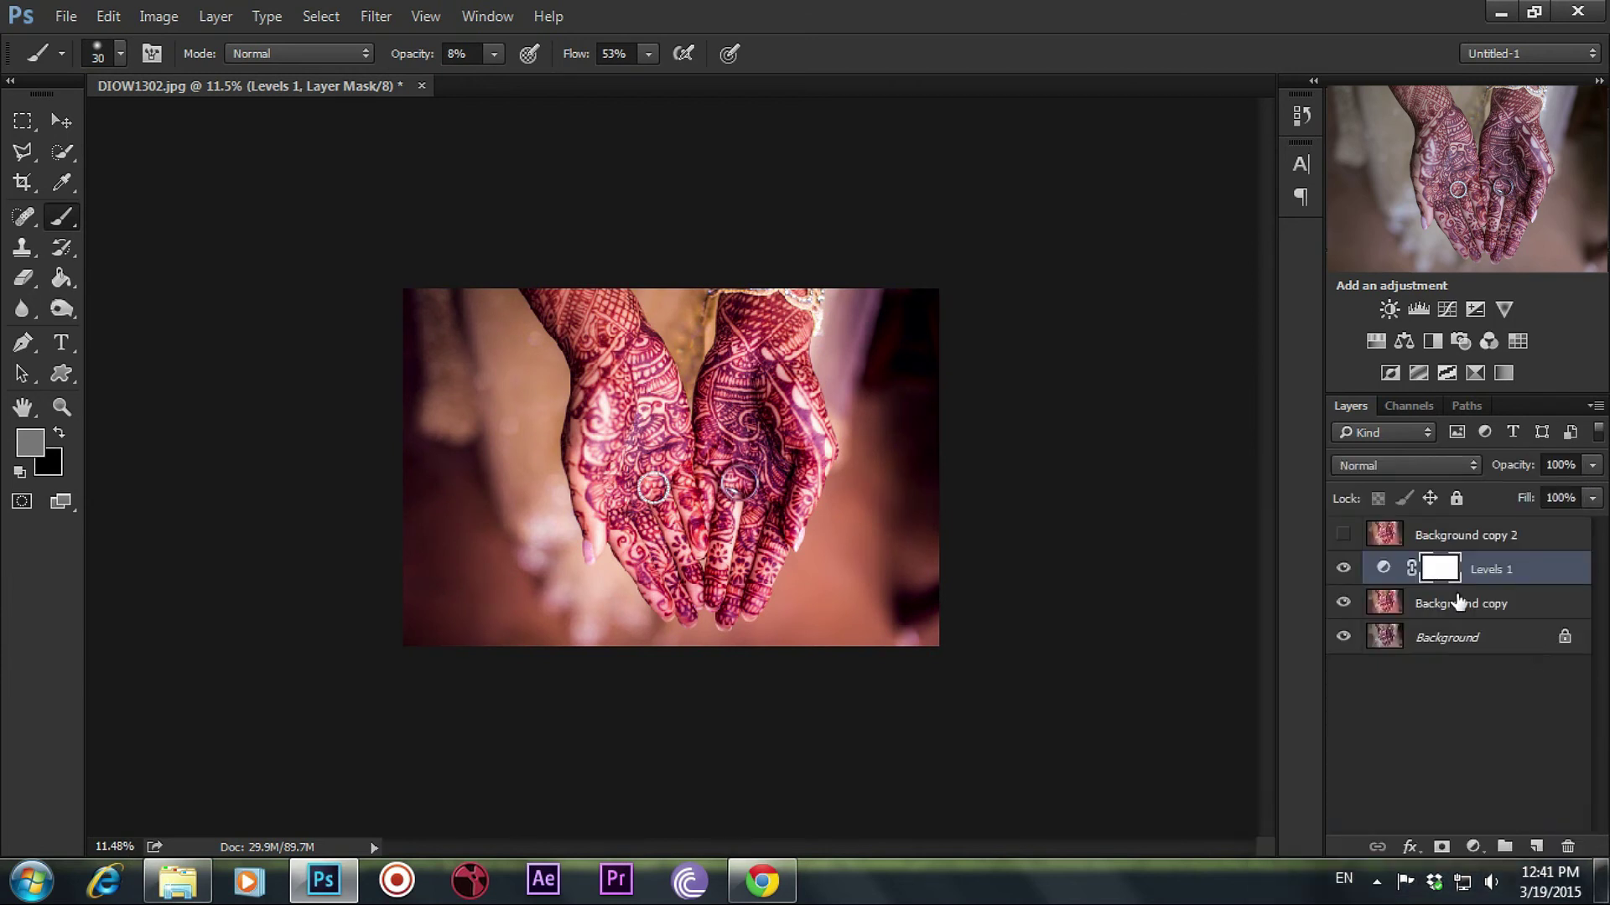
drag(1383, 536, 1567, 847)
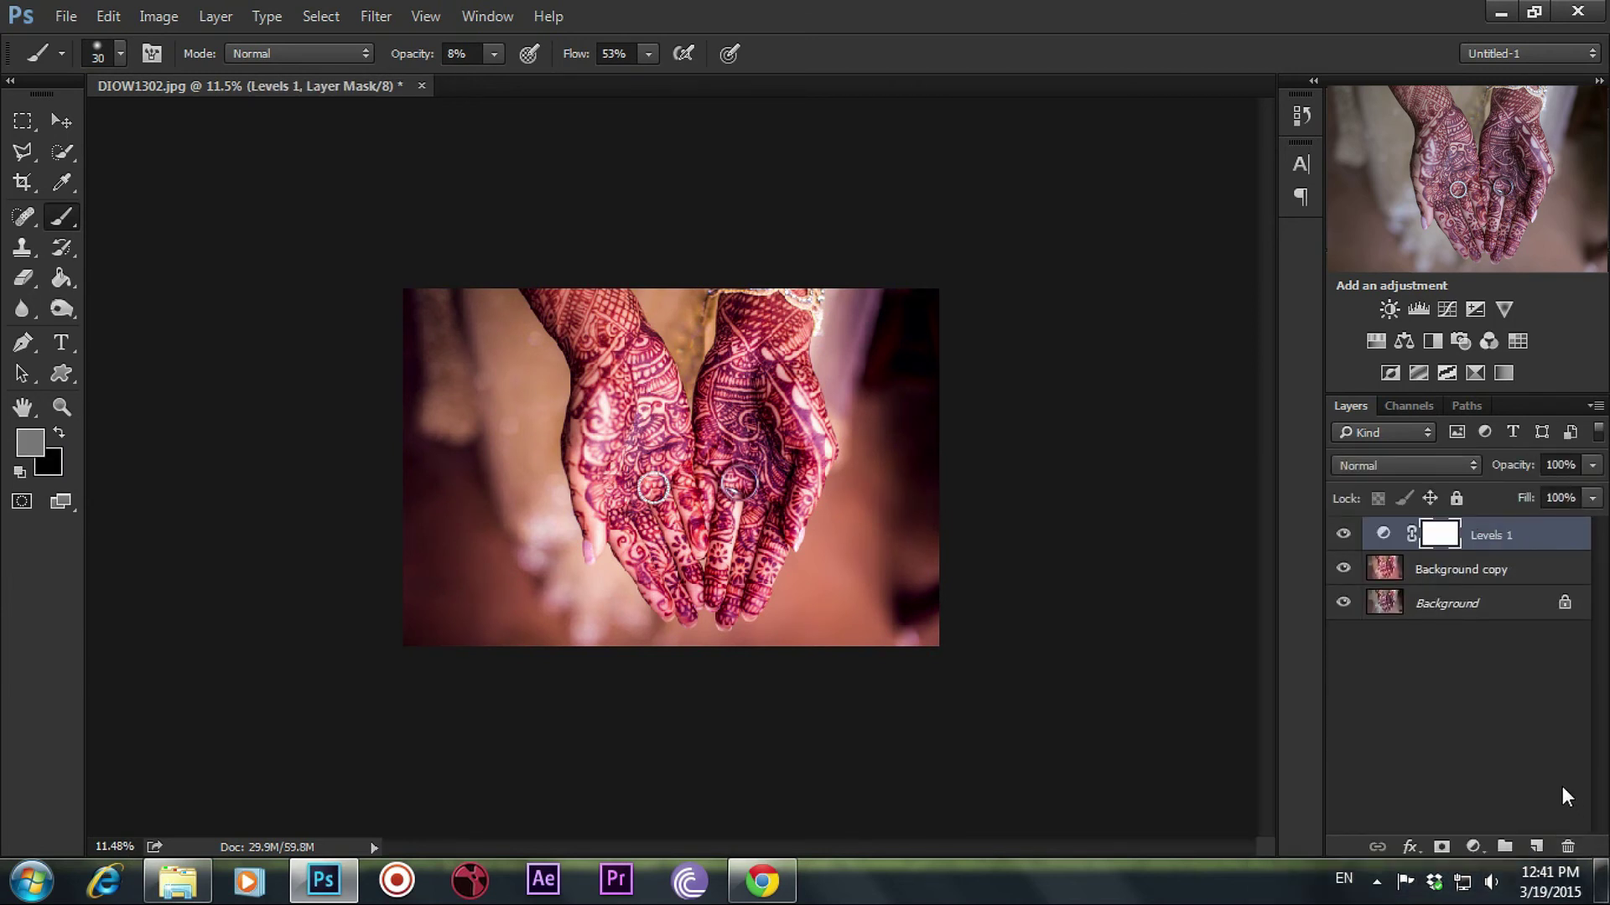
Add an Exposure adjustment layer with Offset +0.0537 and Gamma Correction 0.77
click(1473, 847)
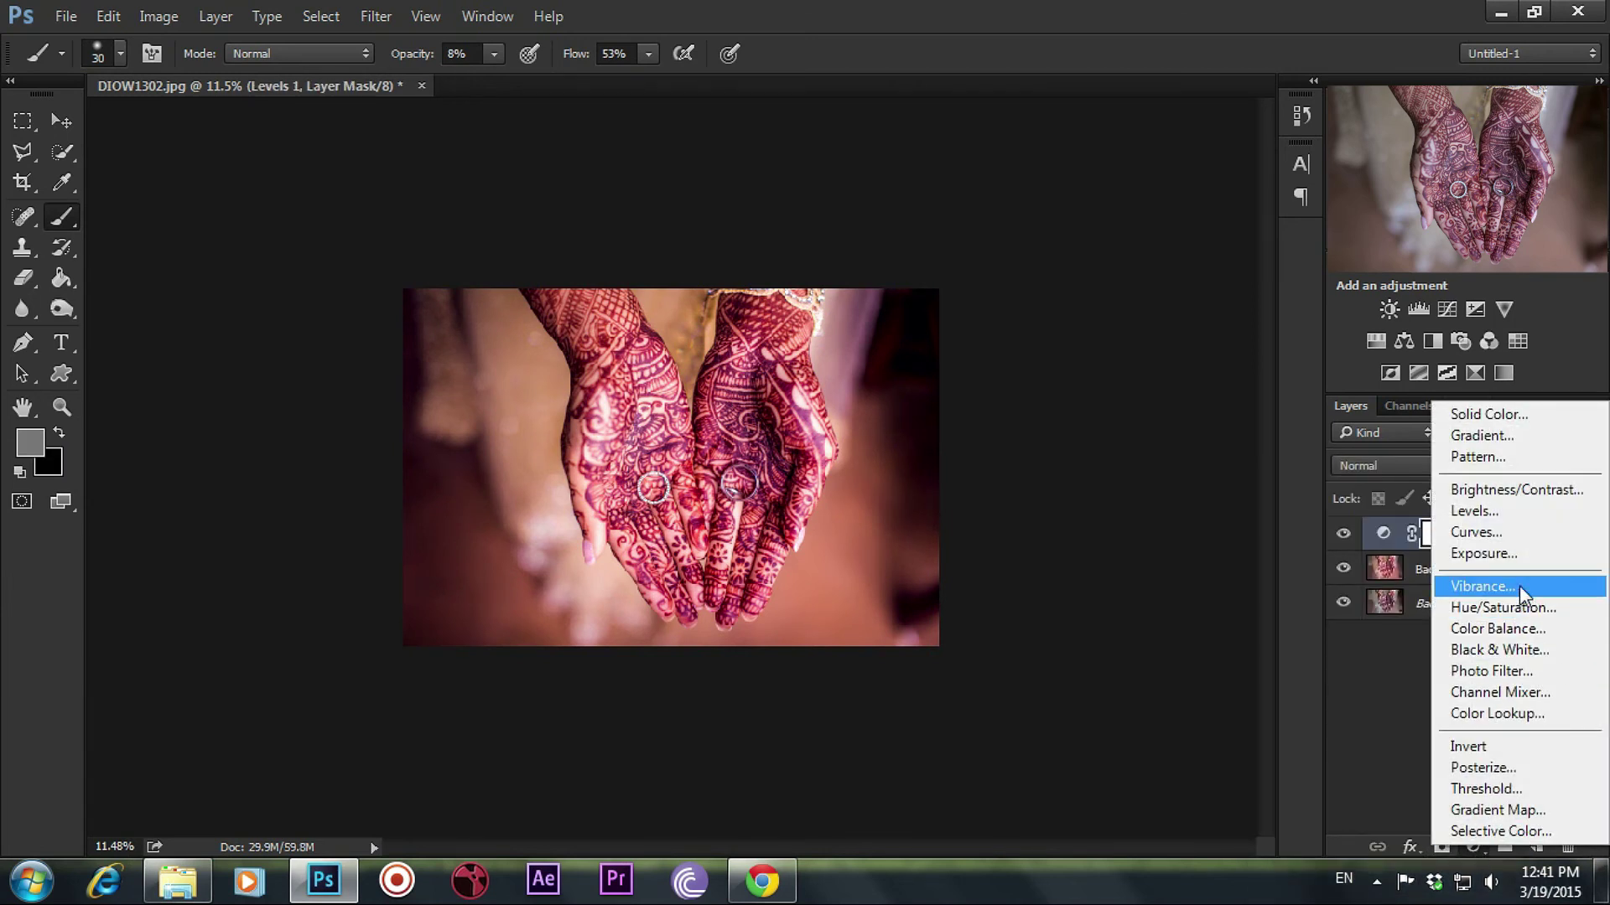
click(1523, 558)
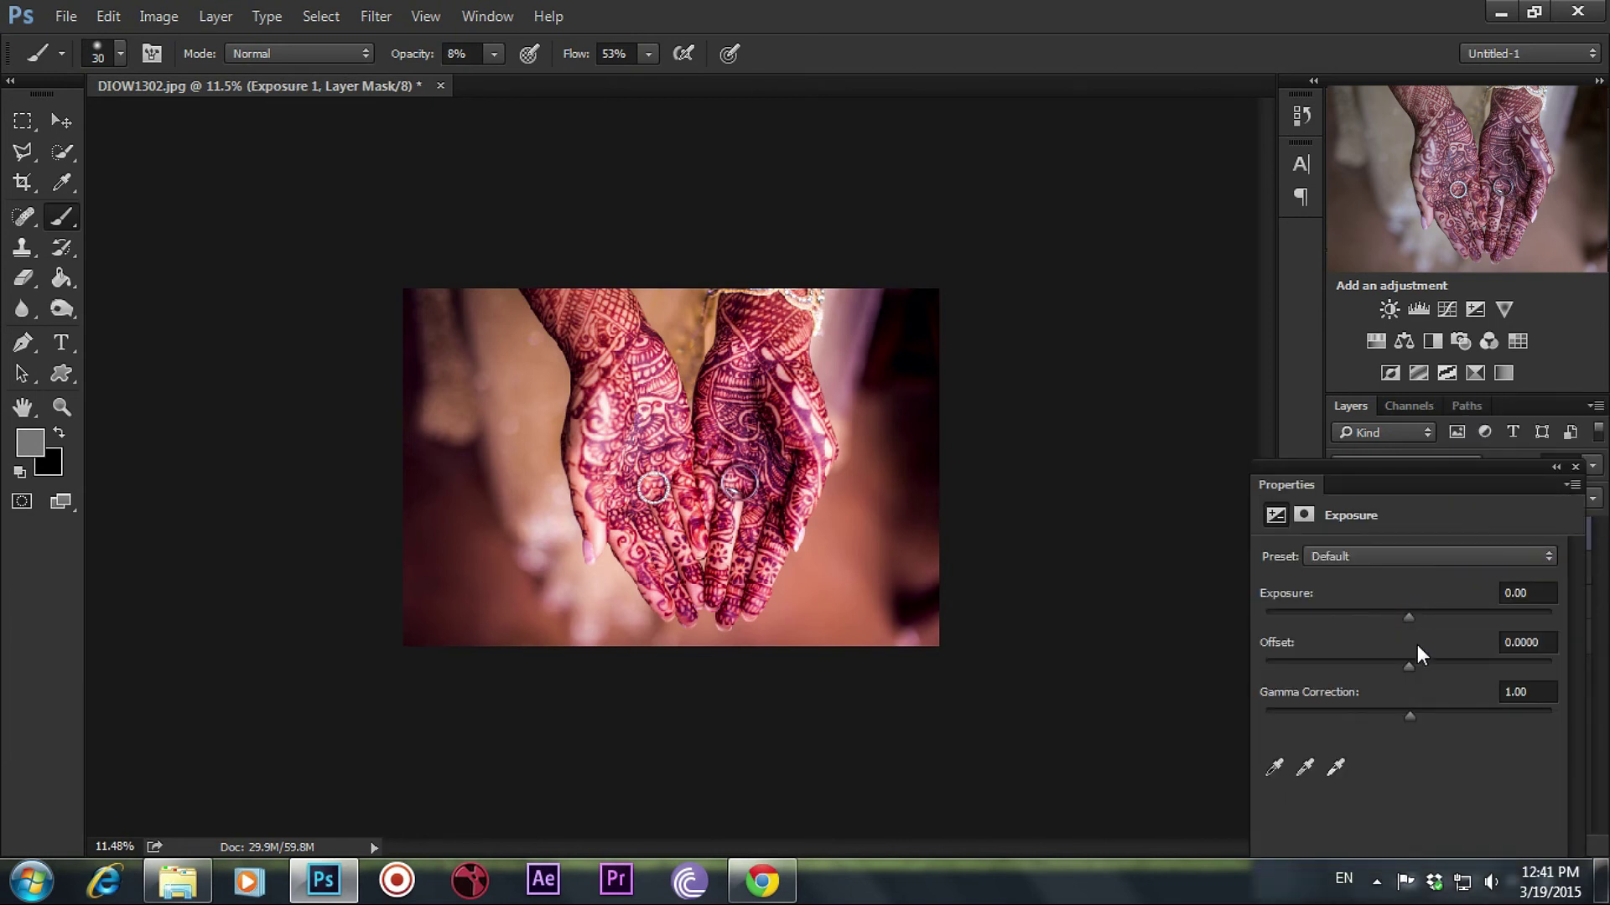
drag(1409, 667, 1431, 681)
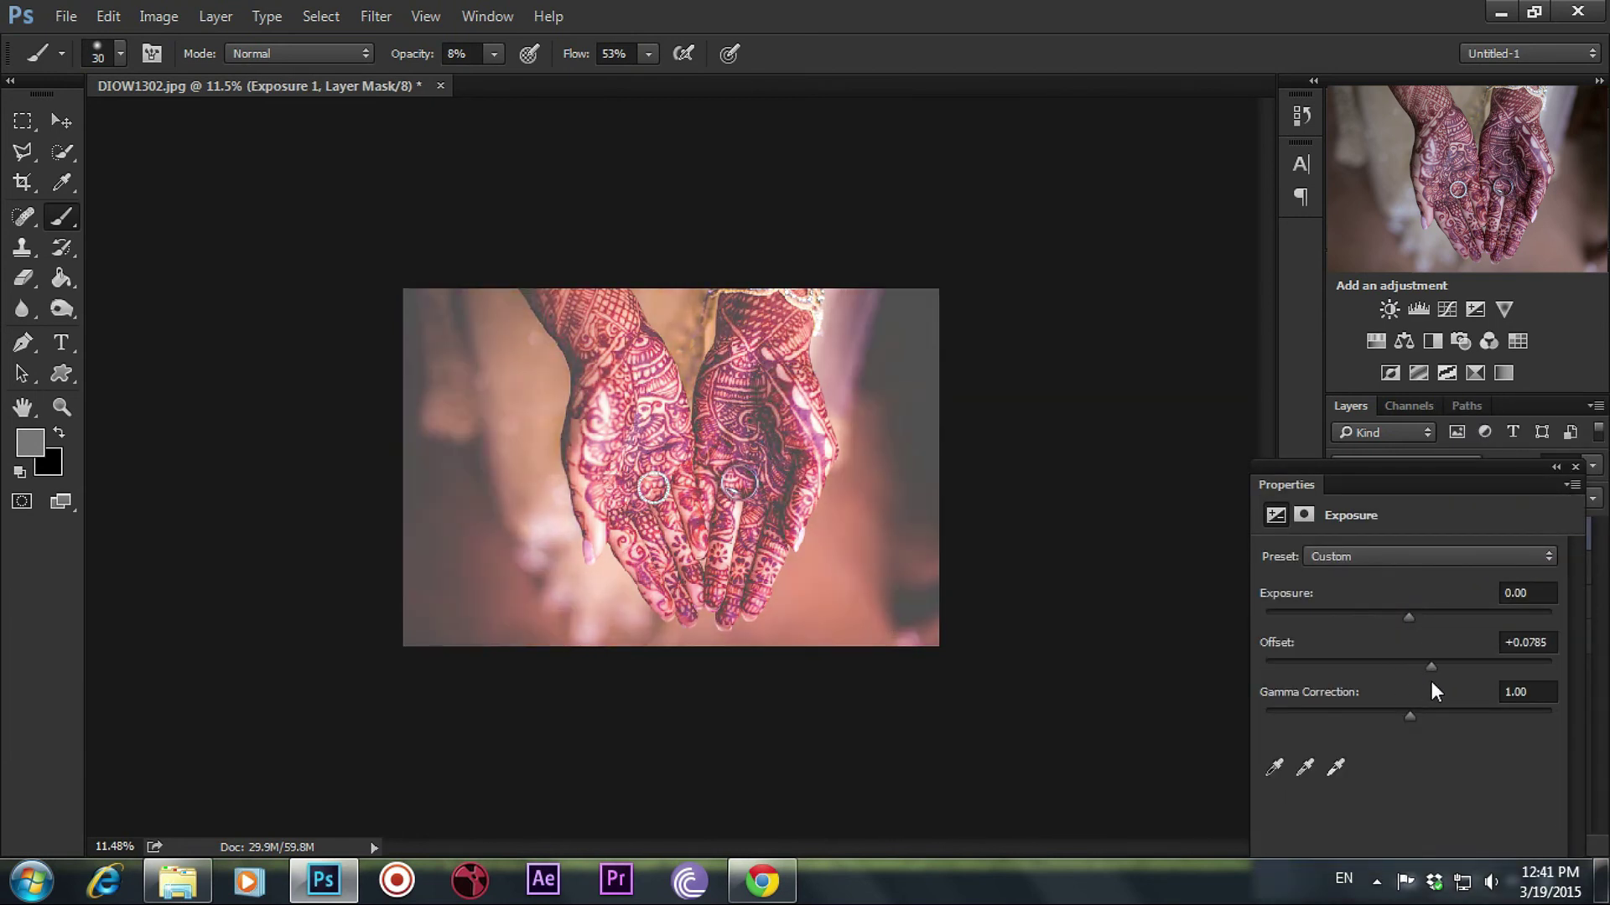
drag(1415, 720, 1436, 722)
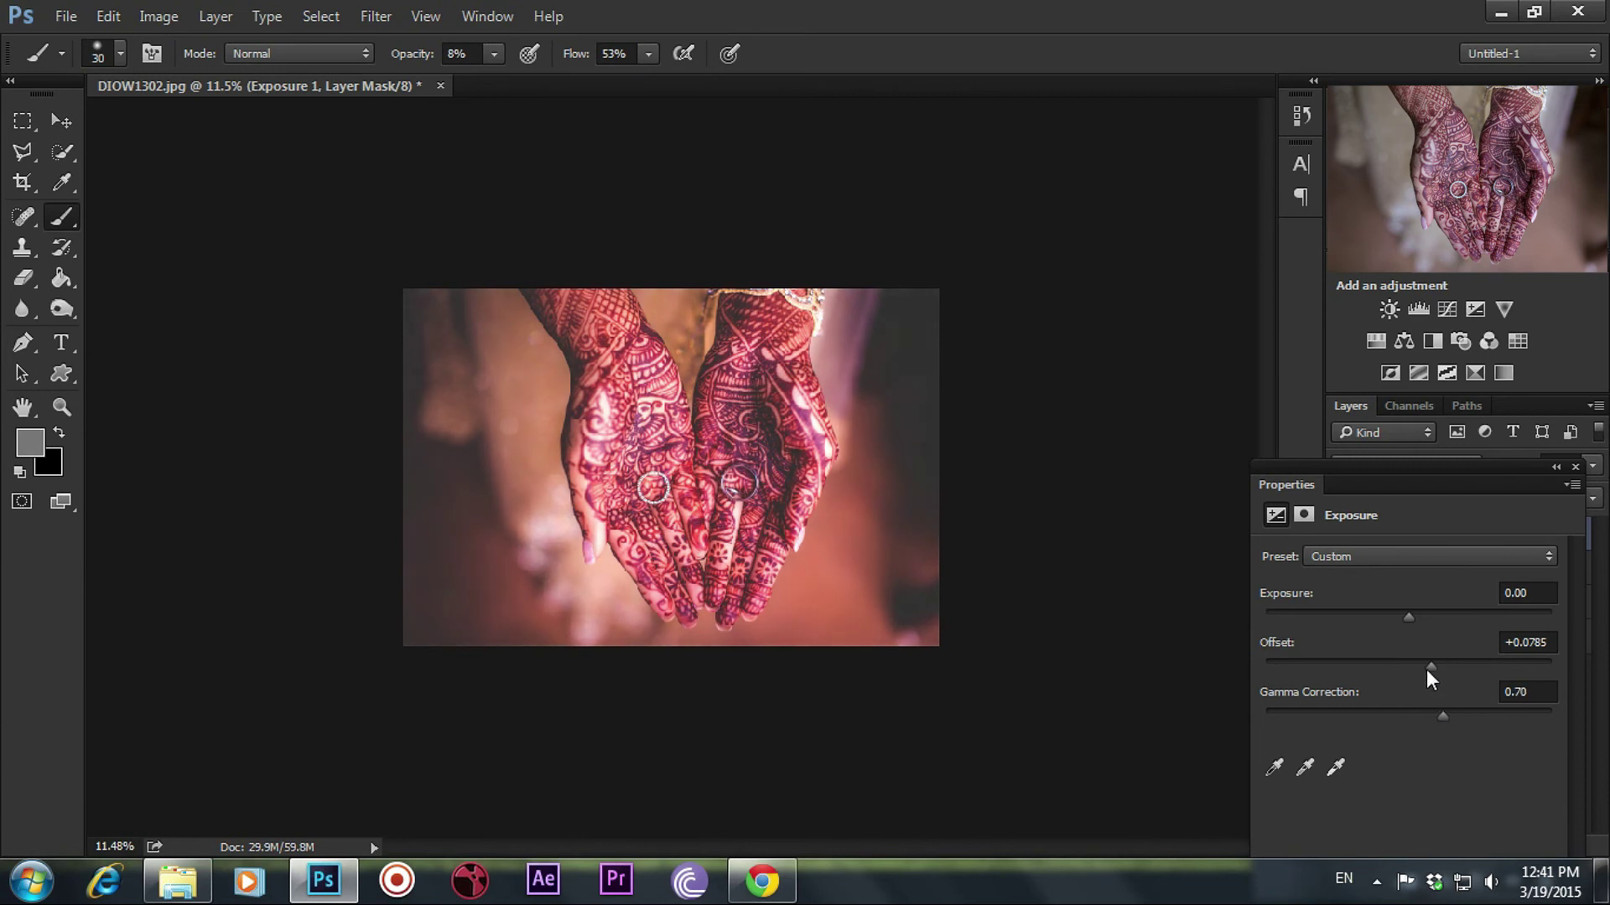
drag(1429, 669, 1423, 669)
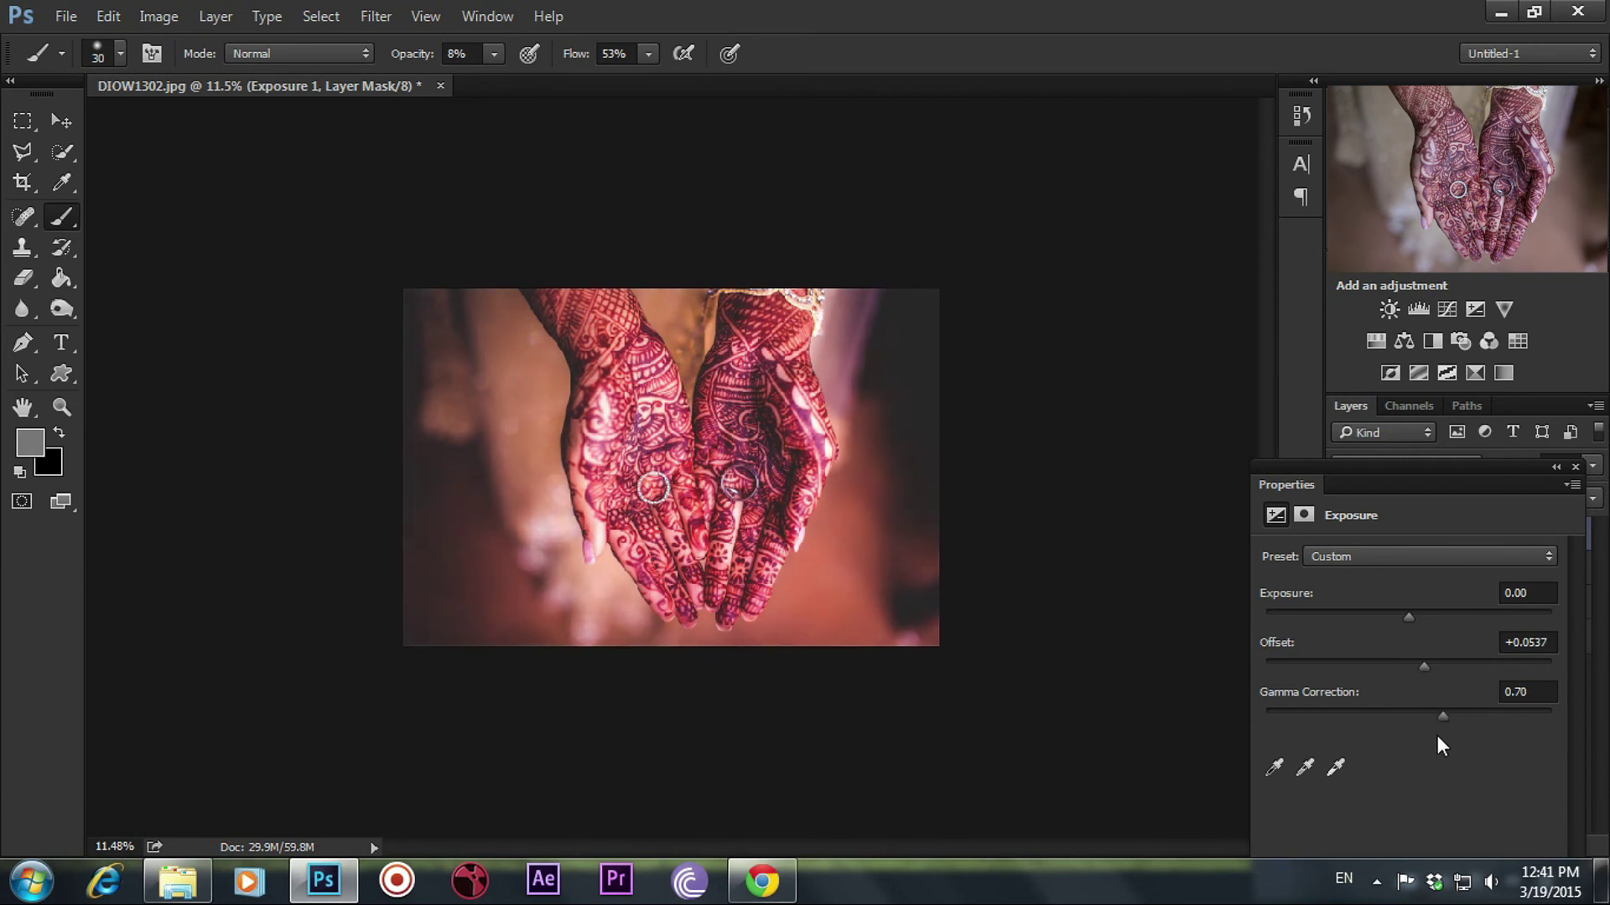
drag(1432, 717, 1441, 717)
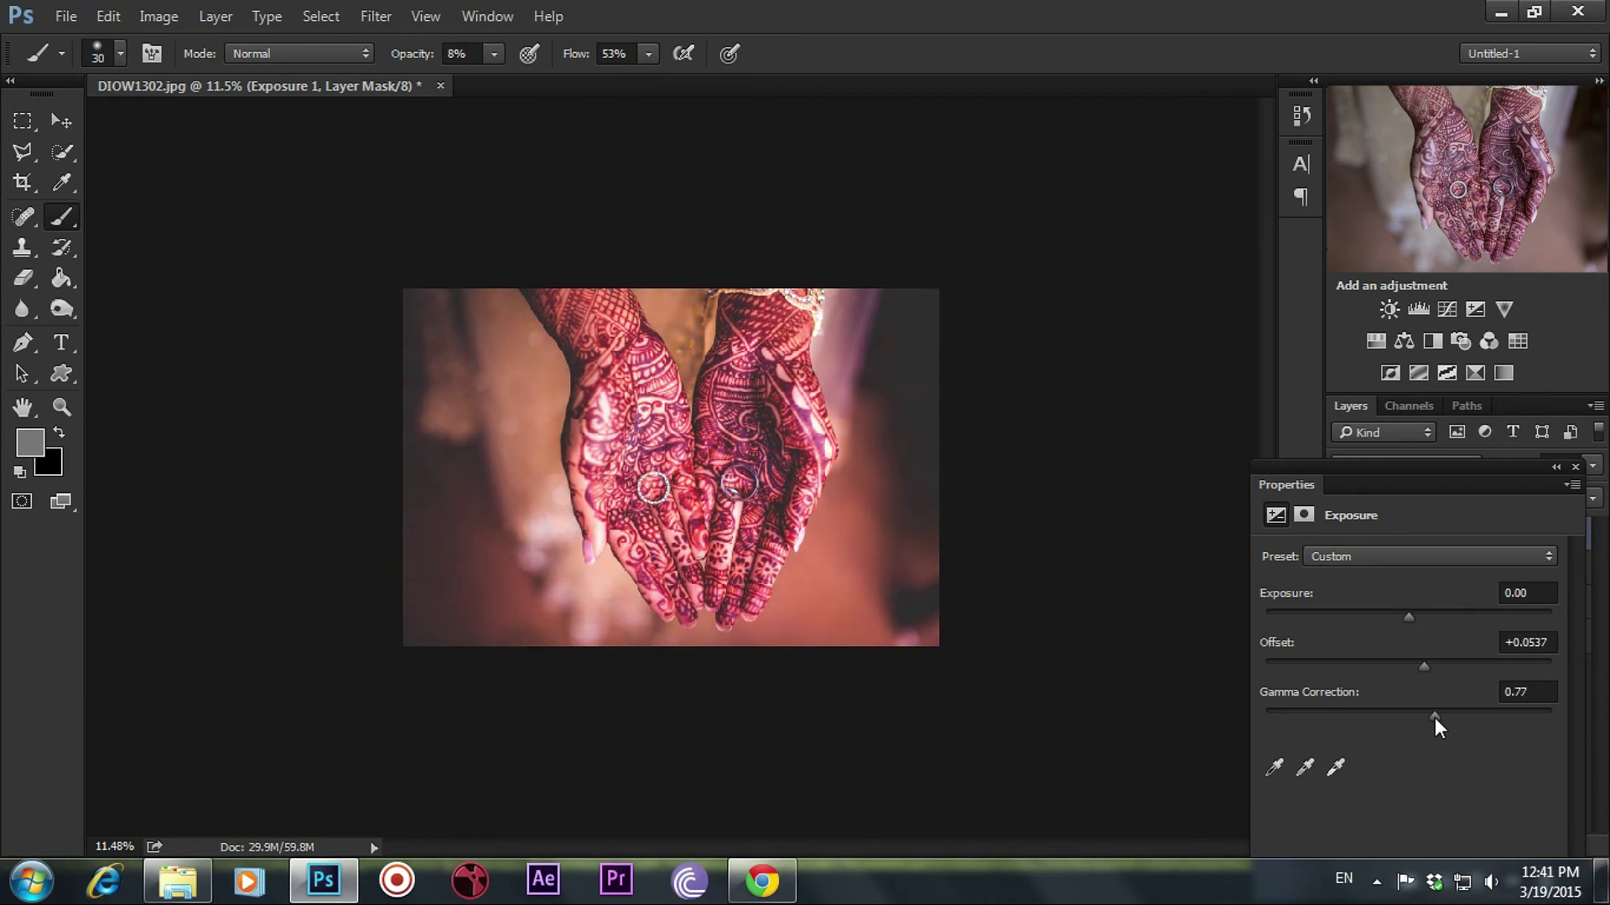
click(1575, 467)
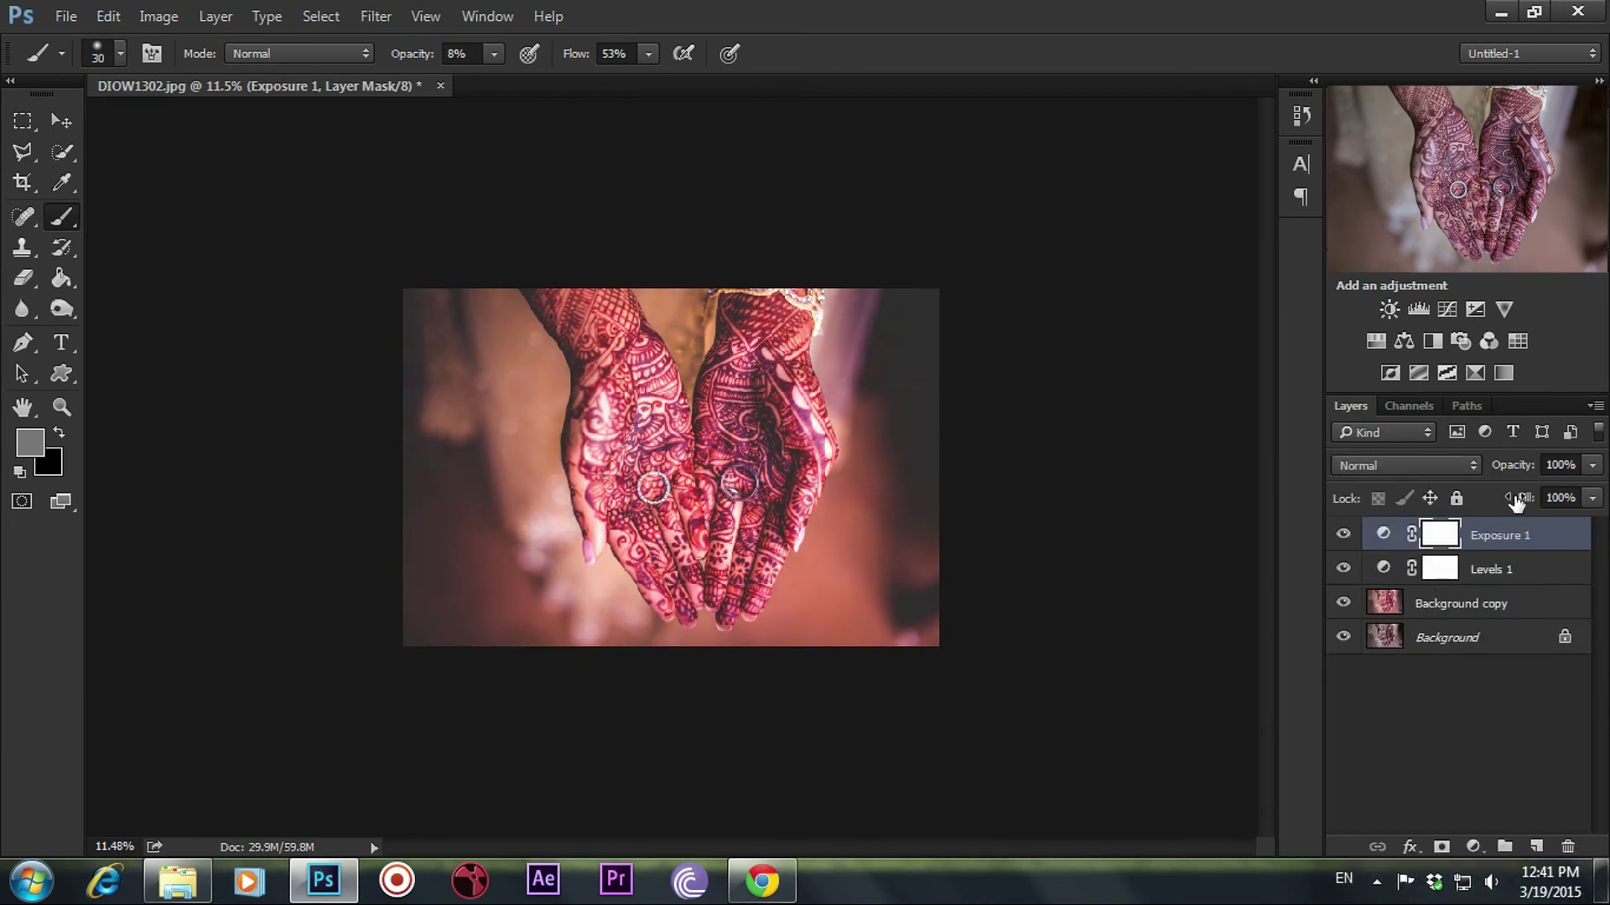
drag(1365, 545, 1389, 583)
Group the Background copy, Levels 1 and Exposure 1 layers into Group 1
alt+click(1389, 583)
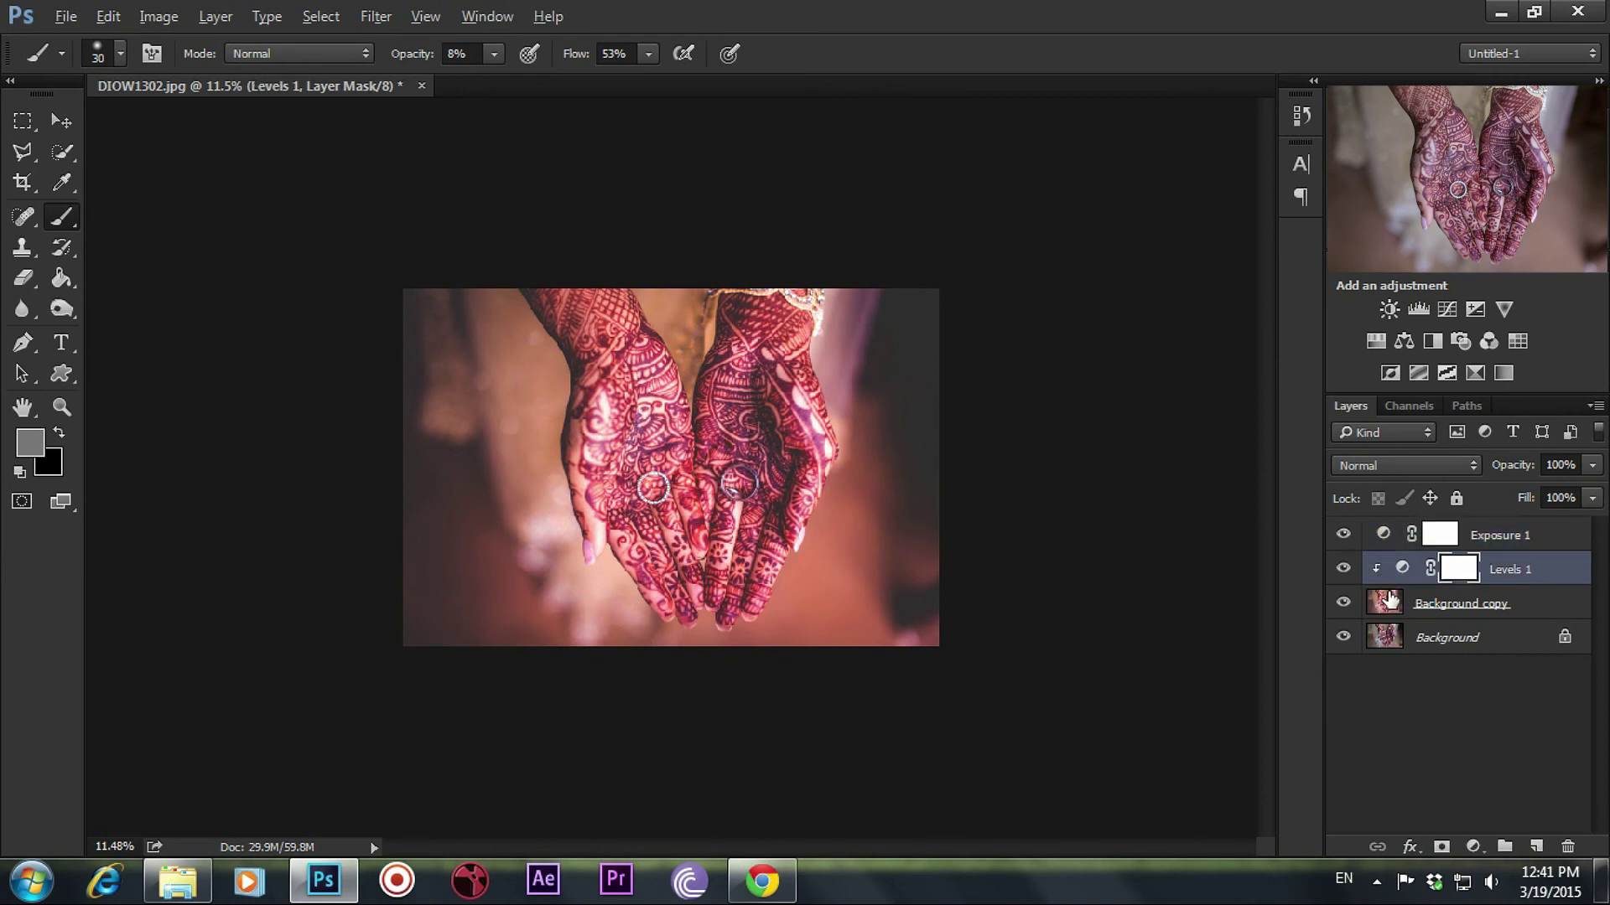
alt+click(1390, 584)
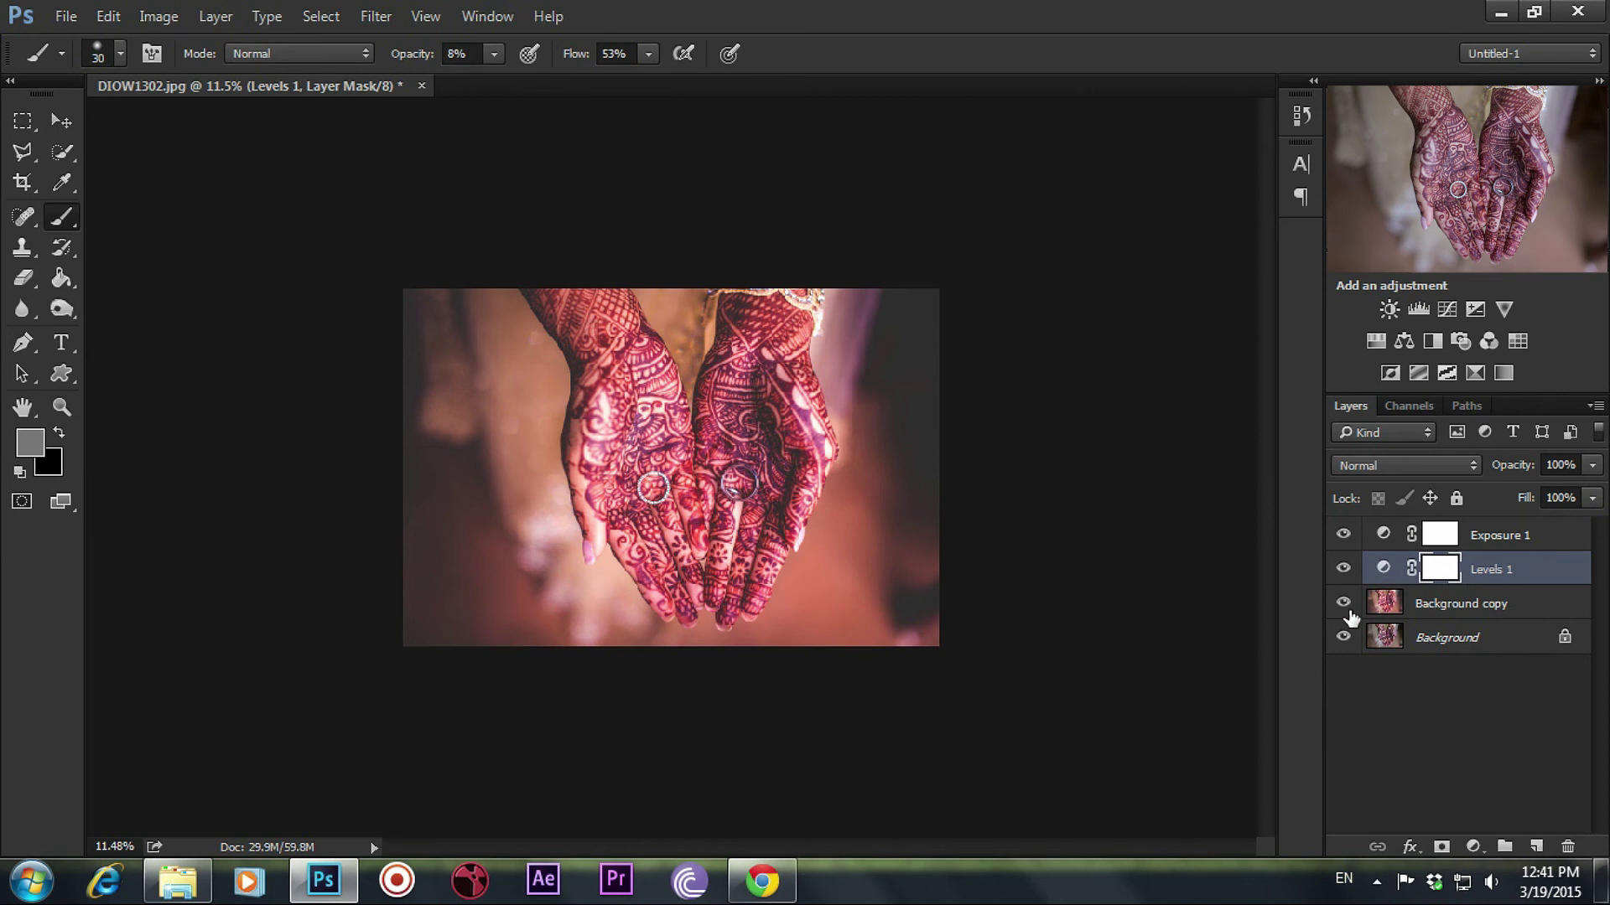
click(1516, 605)
shift+click(1534, 535)
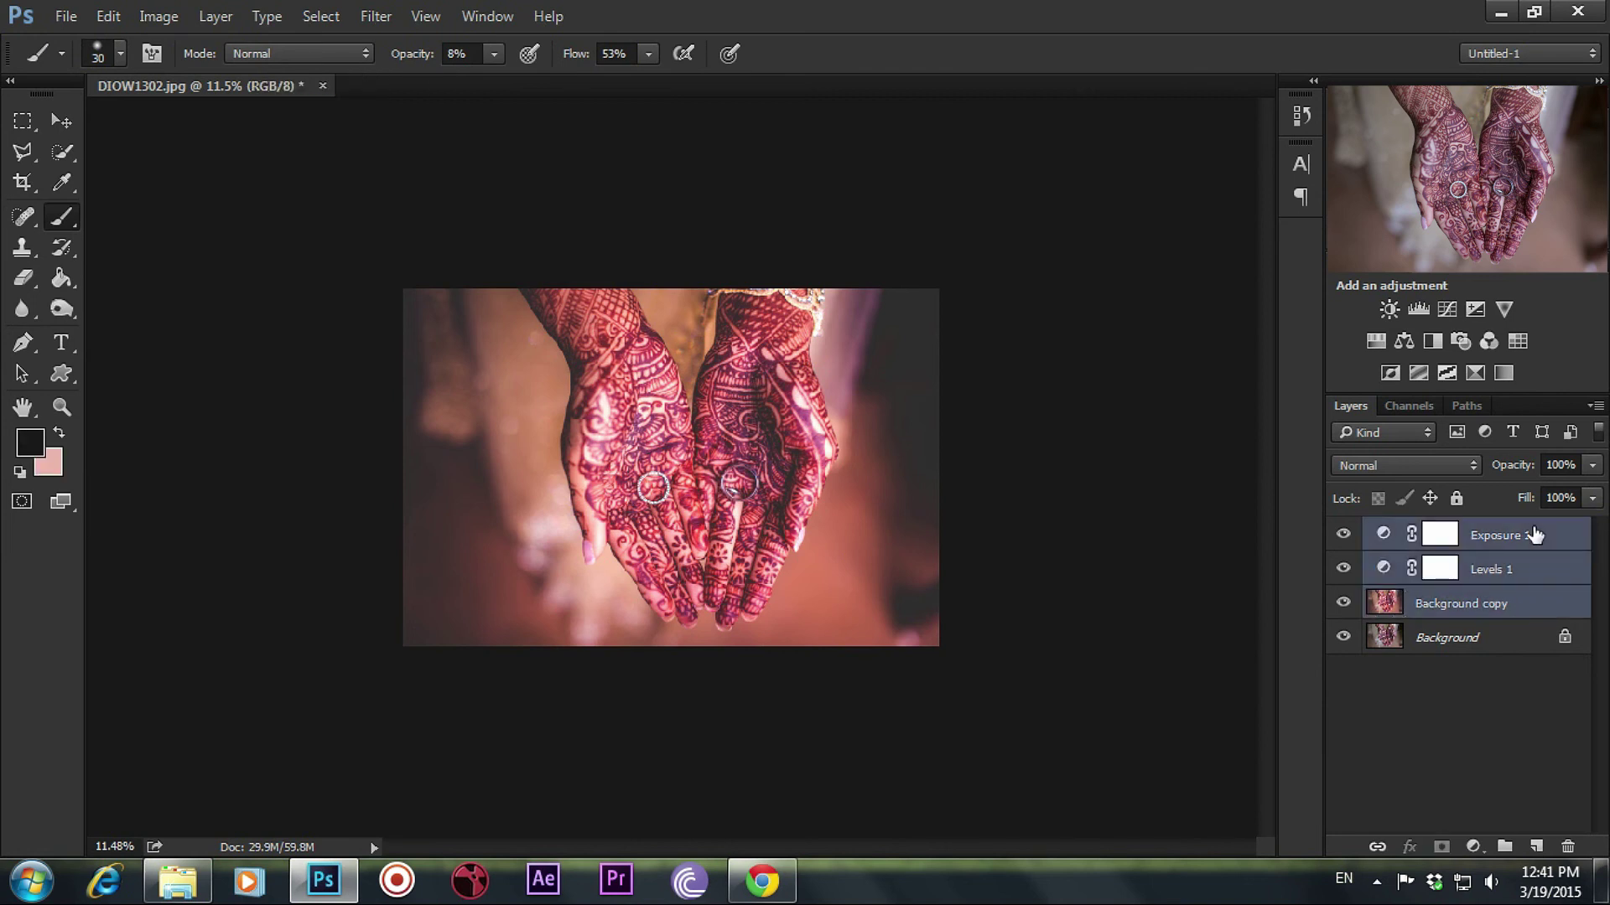
key(ctrl+g)
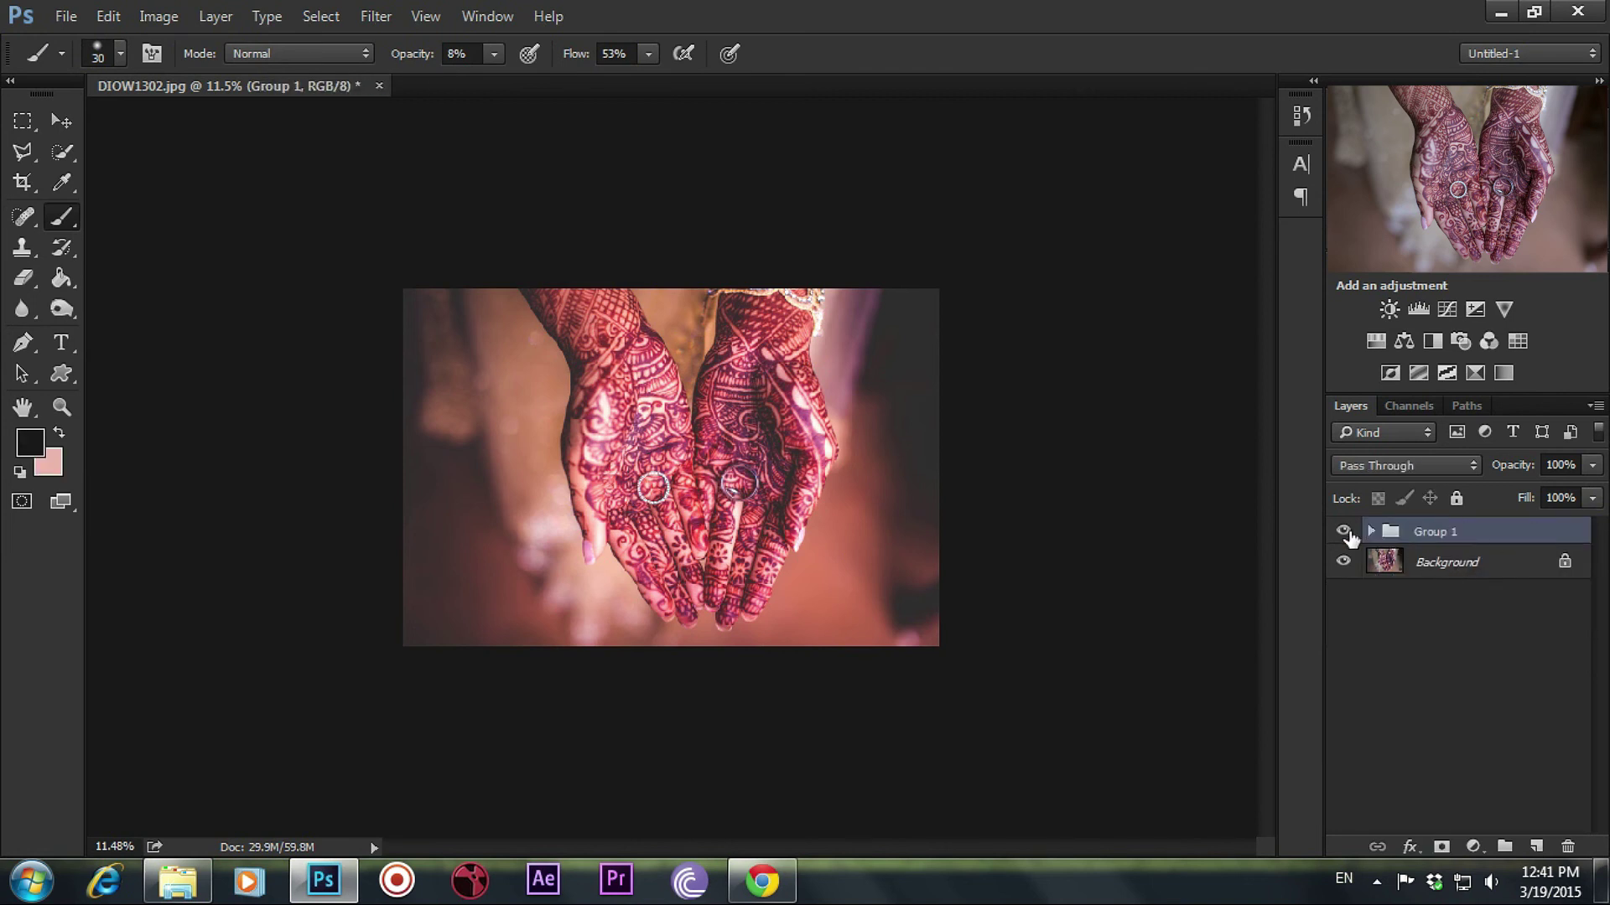
Toggle Group 1's visibility off and on to compare the graded image with the original
click(1343, 533)
click(1343, 531)
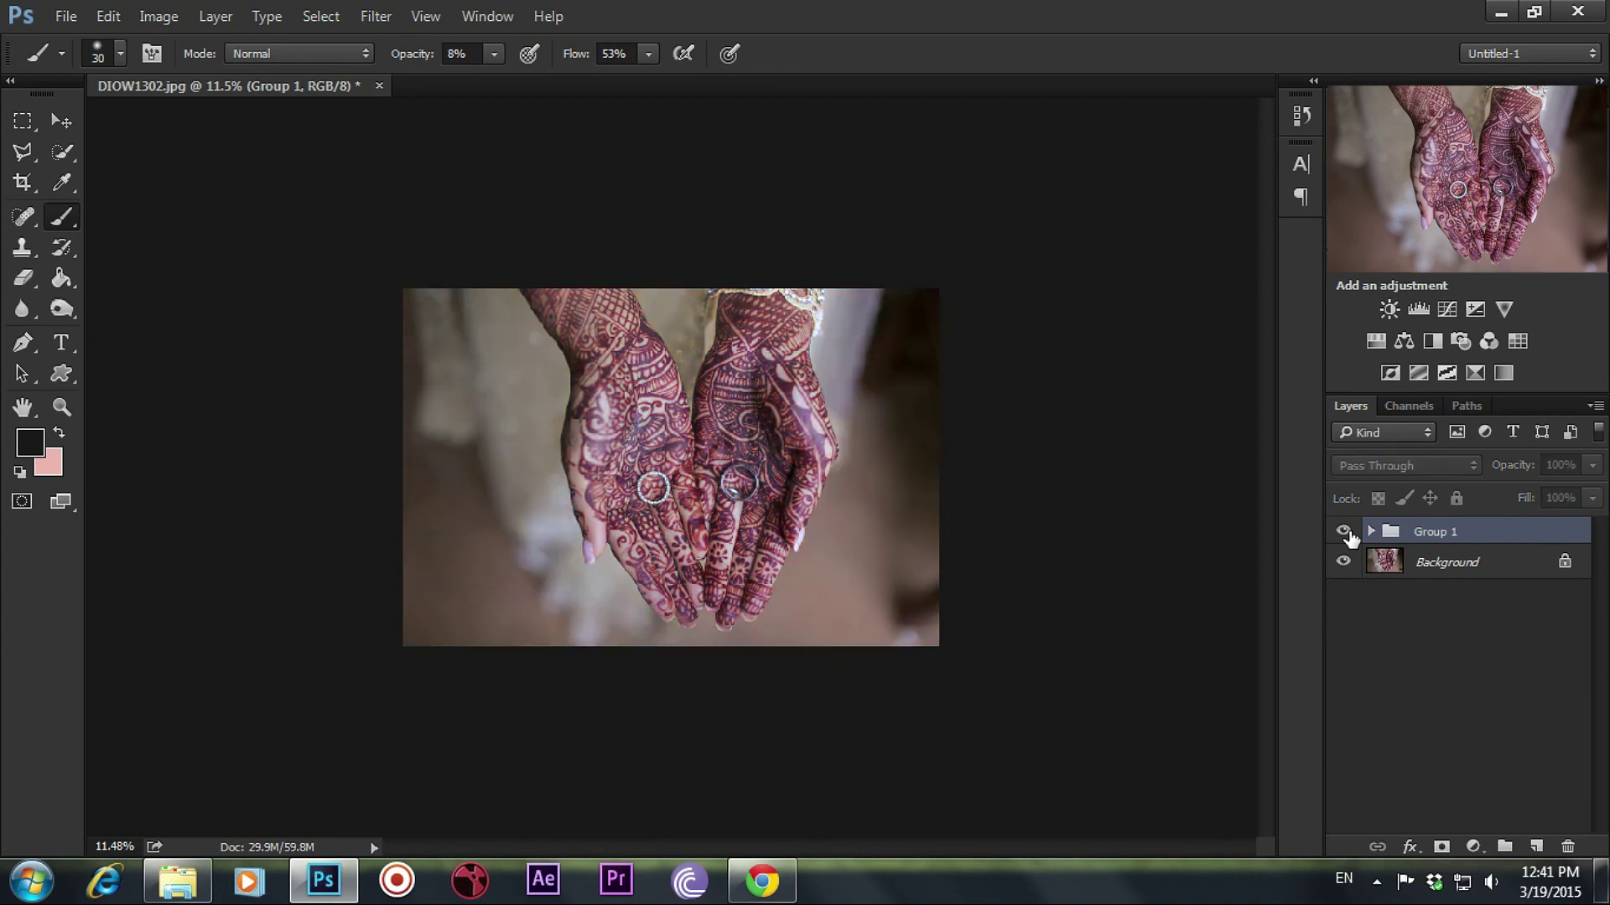
scroll(1037, 569, up, 3)
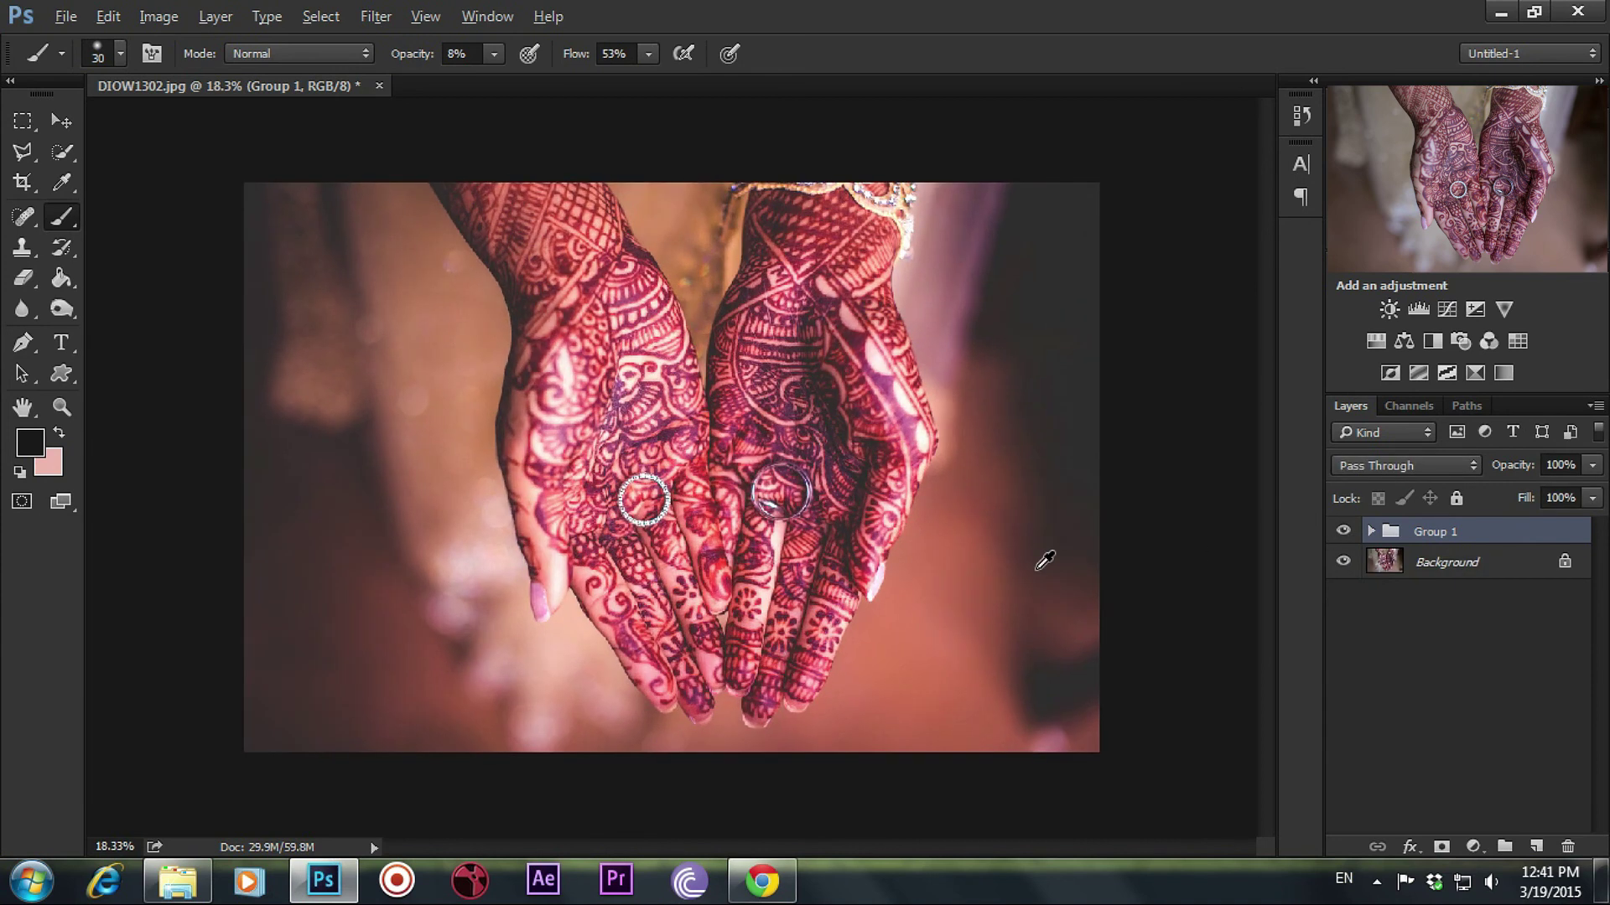
click(1342, 532)
click(1343, 532)
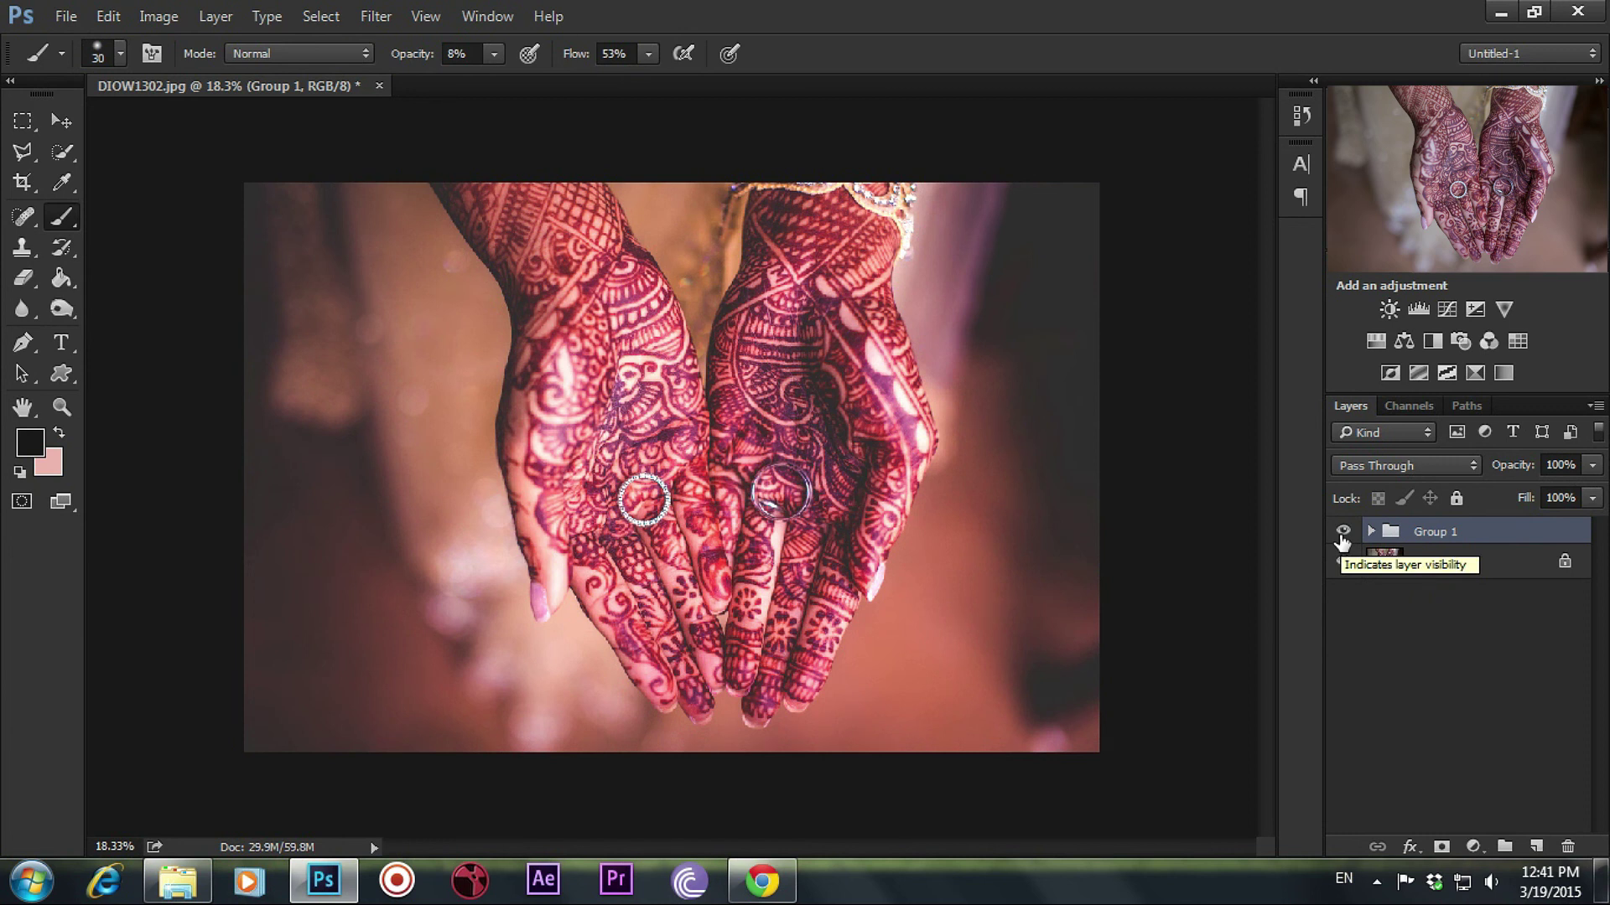
click(1342, 532)
click(1343, 532)
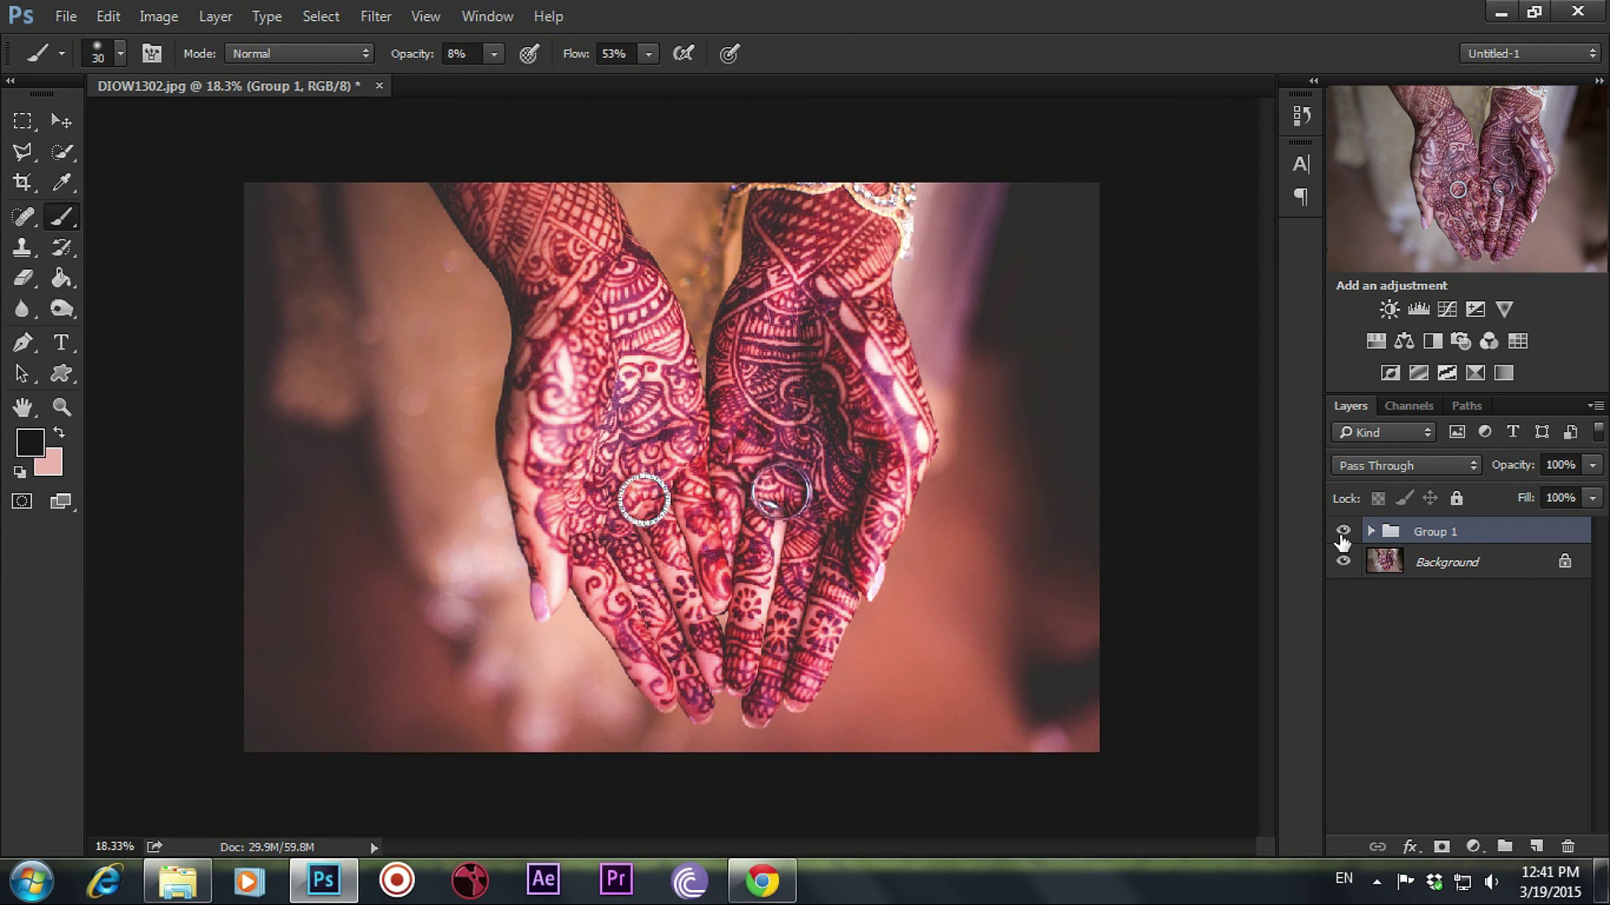
click(66, 16)
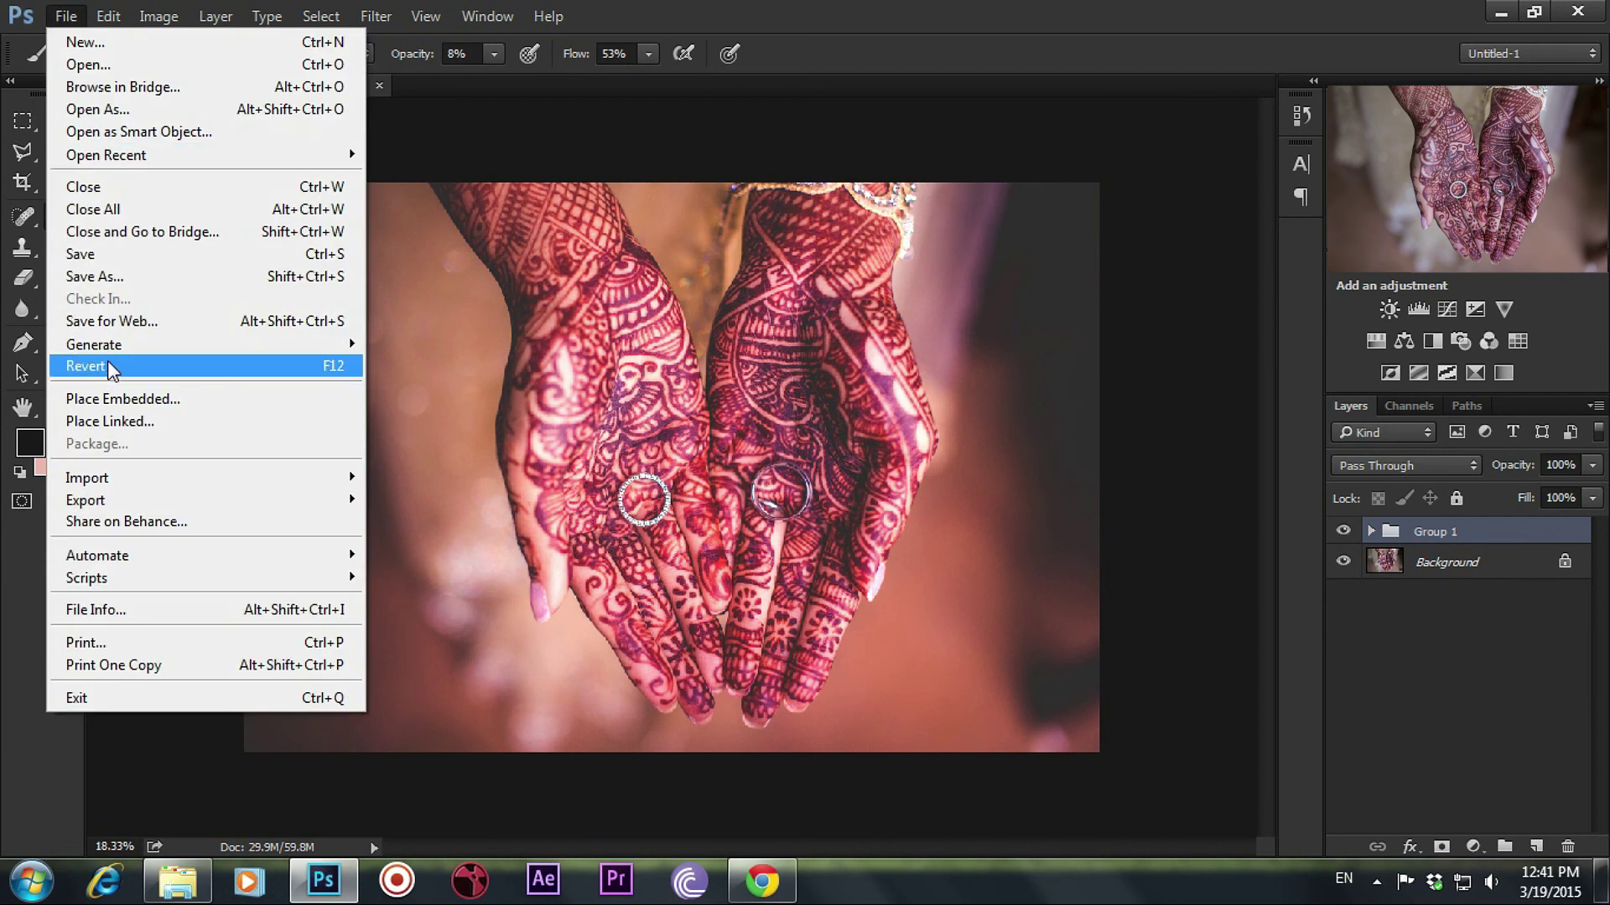
Save the image to the Desktop as a JPEG named 'Color Grading' with default JPEG options
click(112, 280)
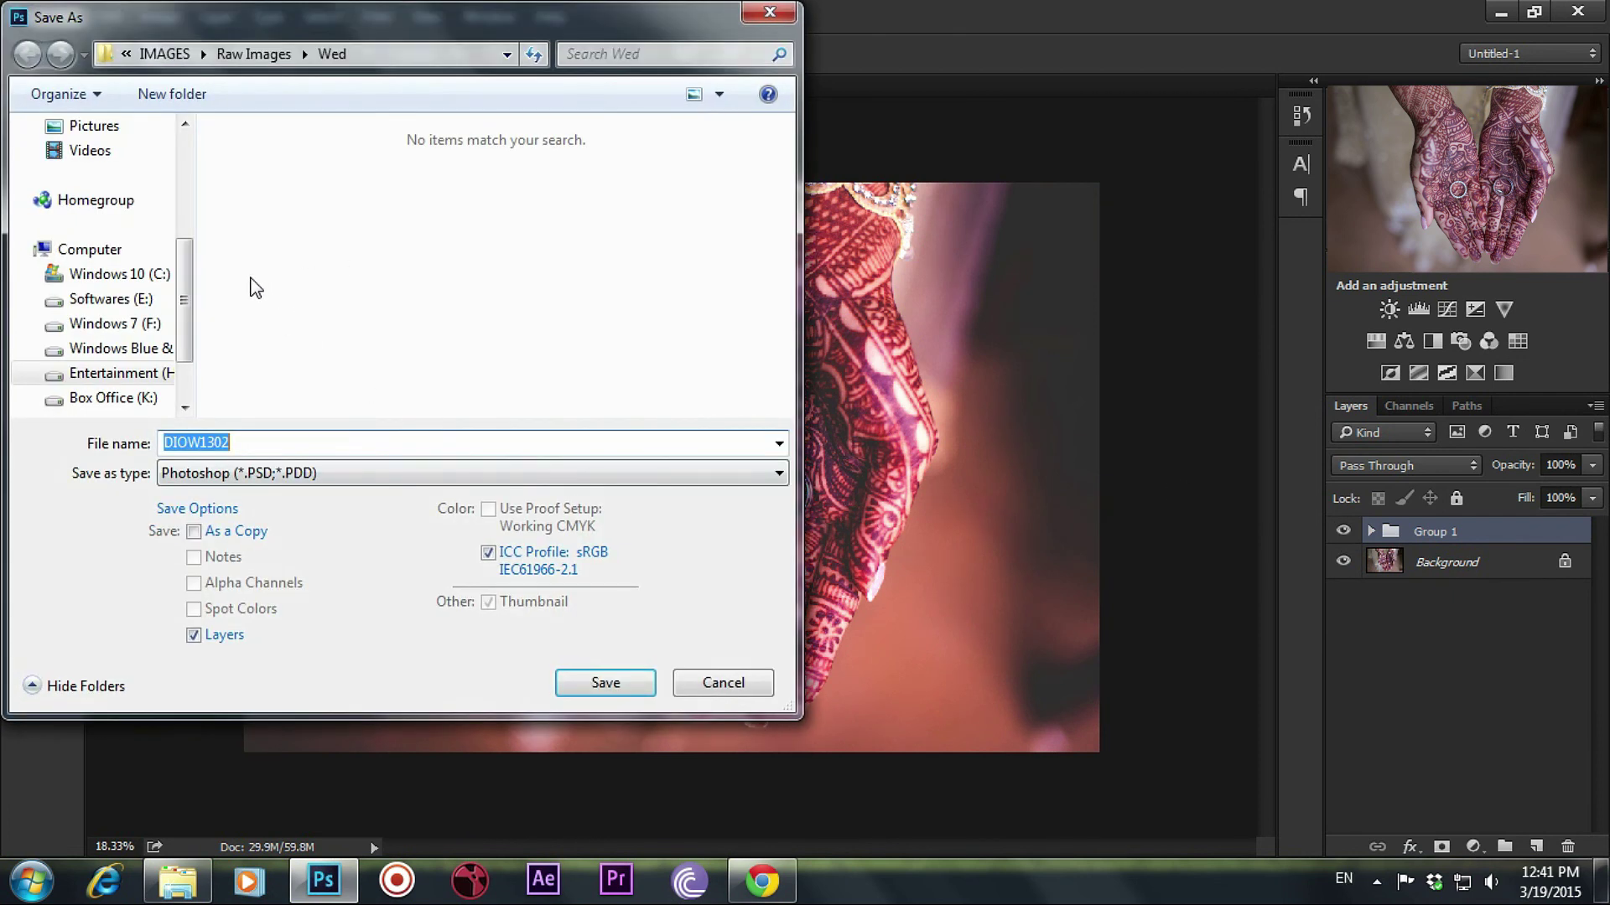
drag(184, 230, 184, 135)
click(95, 161)
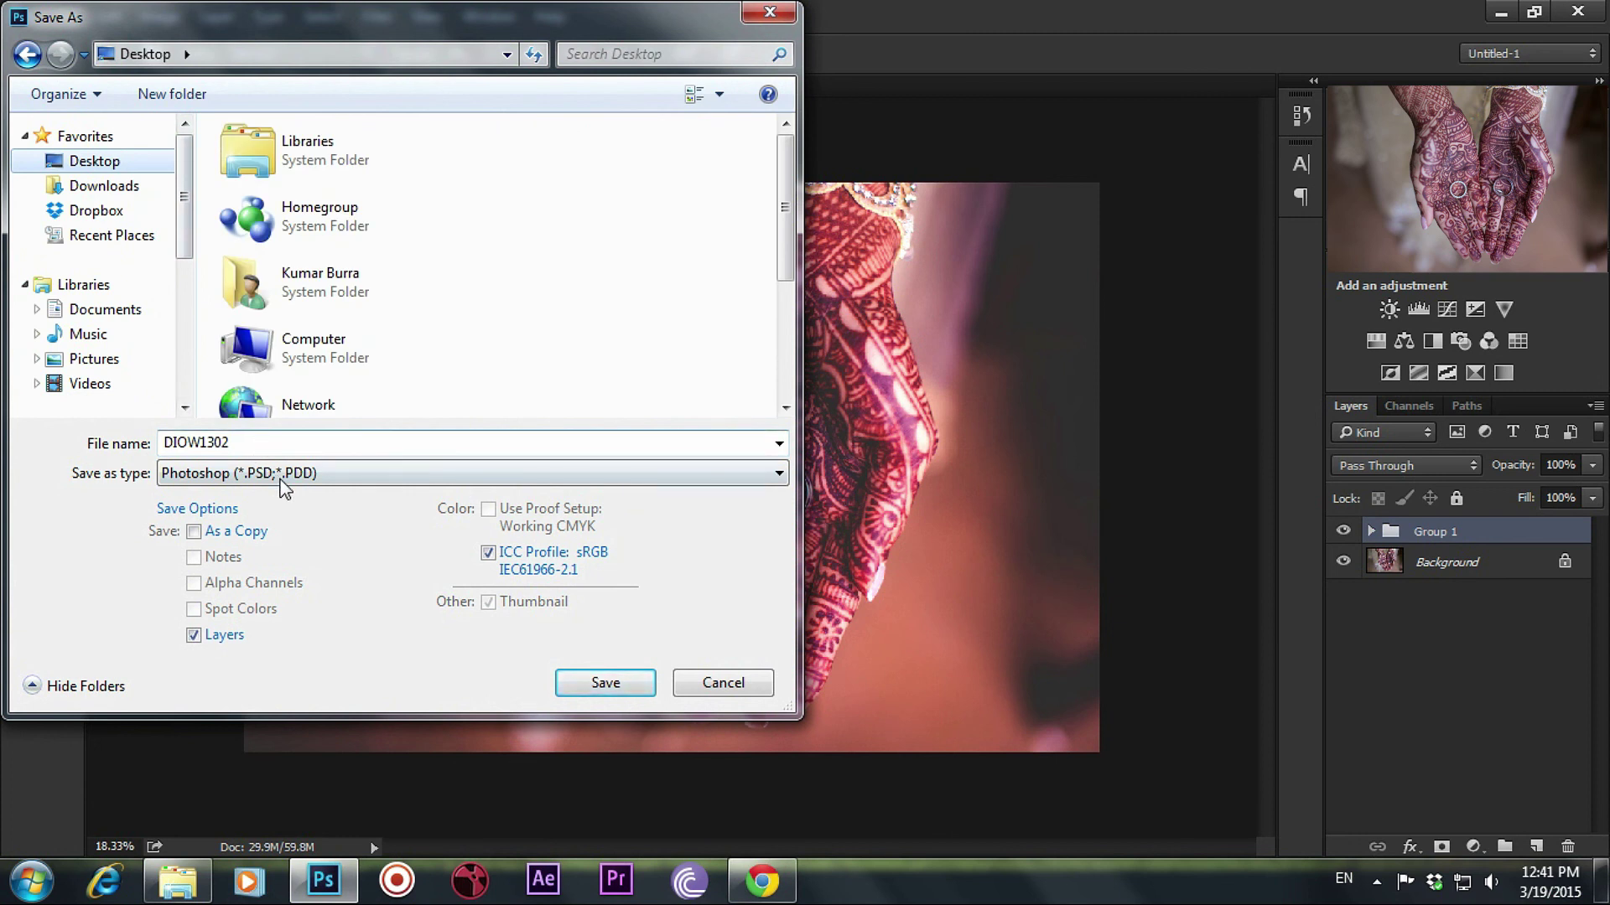
click(285, 474)
click(259, 639)
click(261, 444)
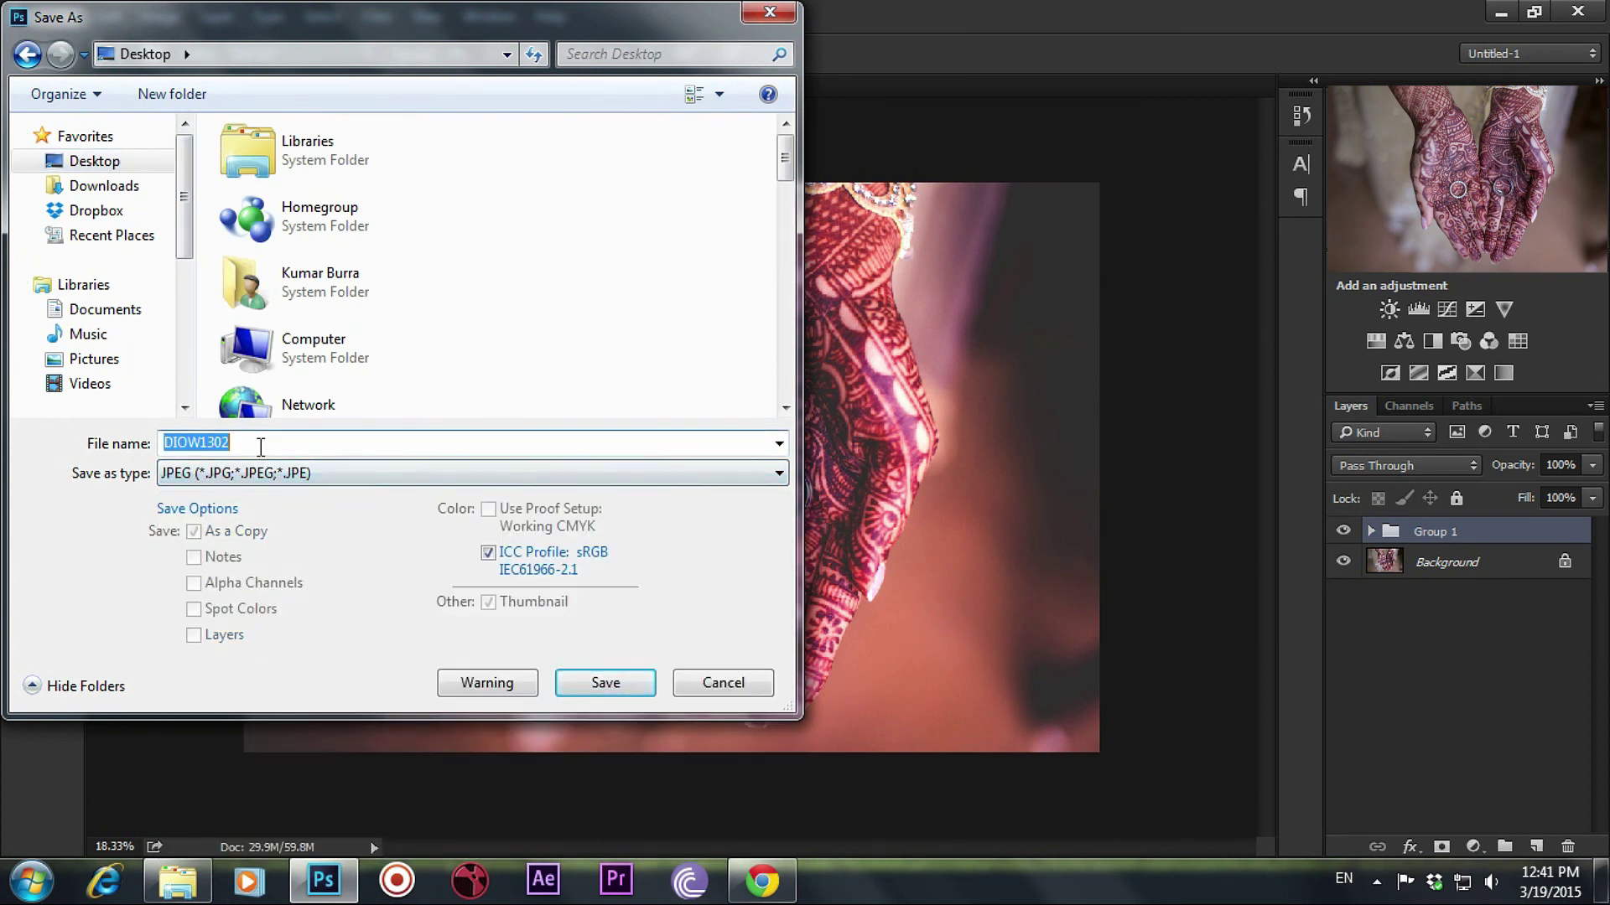
text(Color Grading)
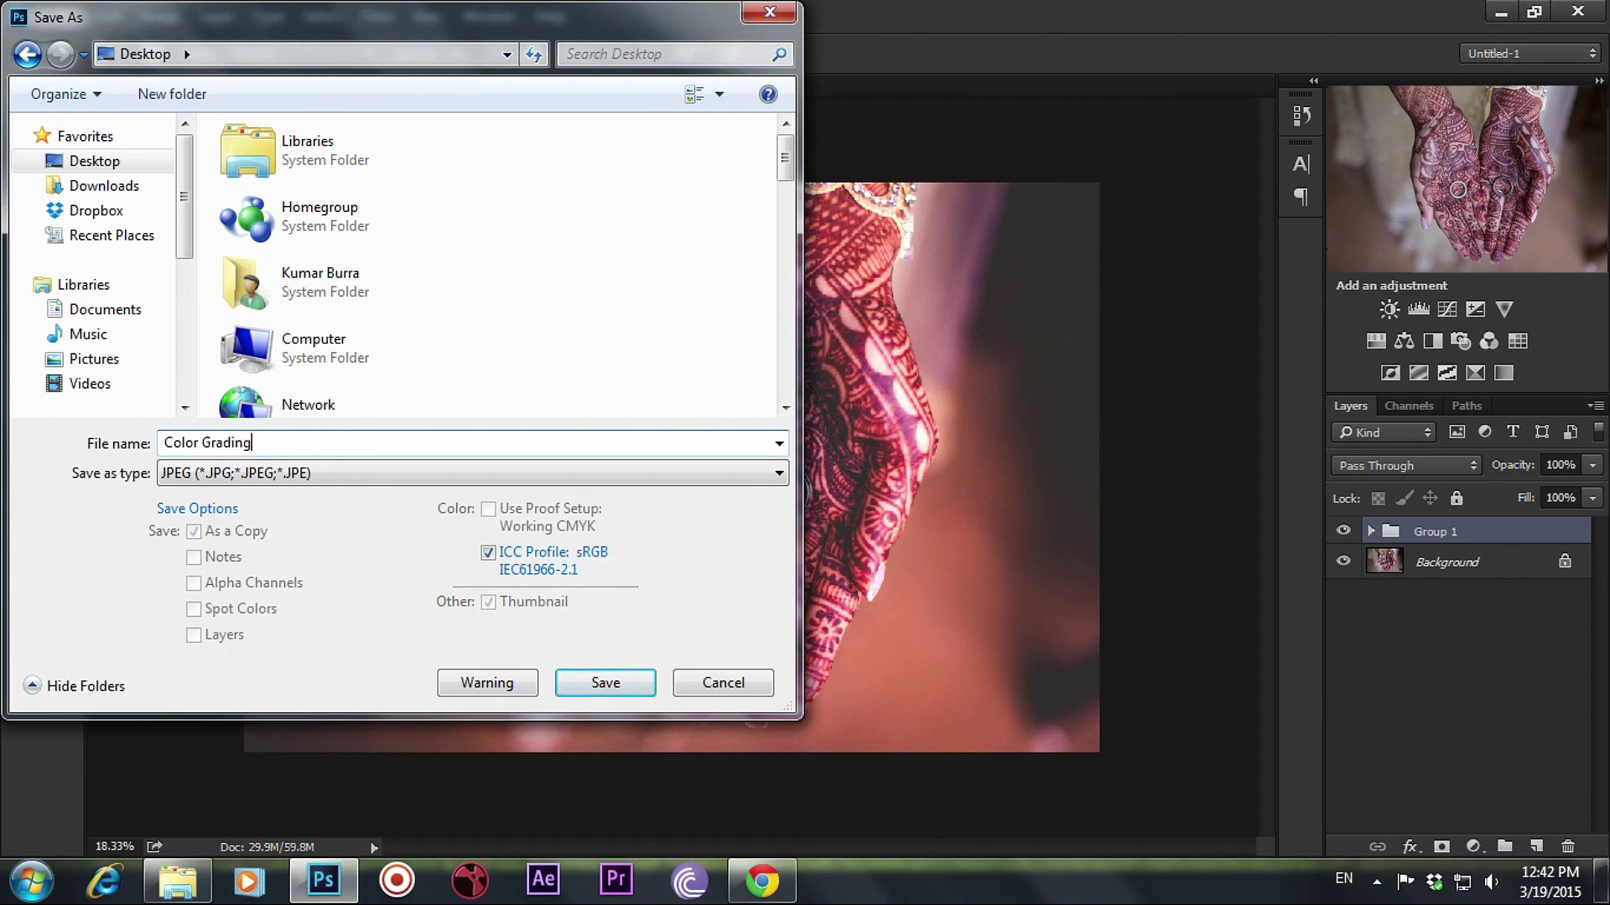
key(Return)
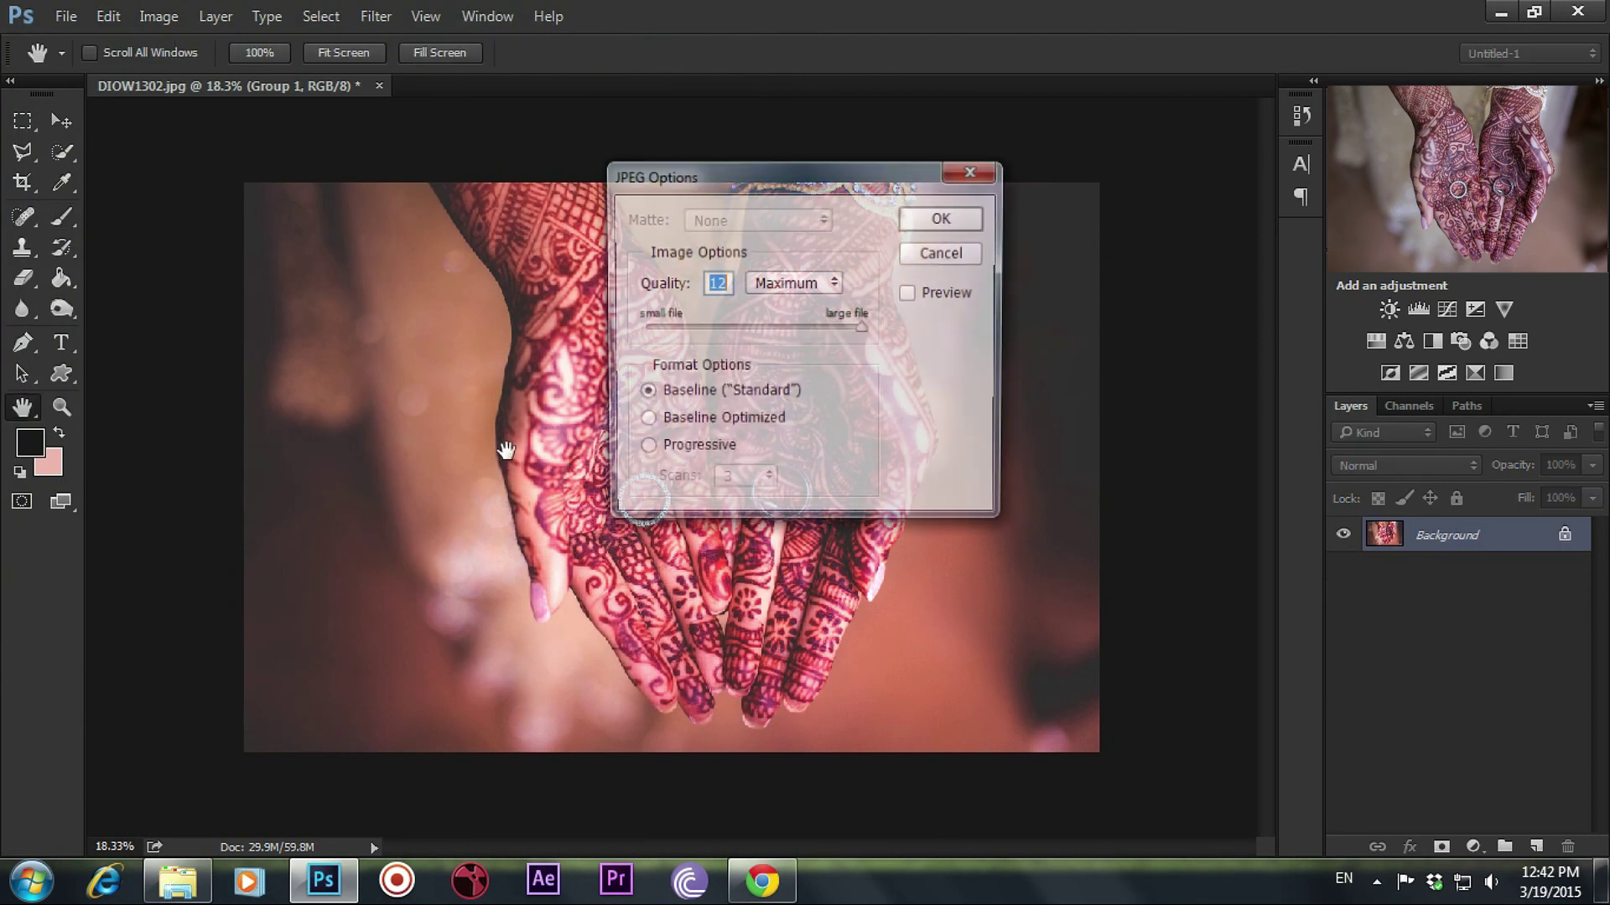
click(955, 220)
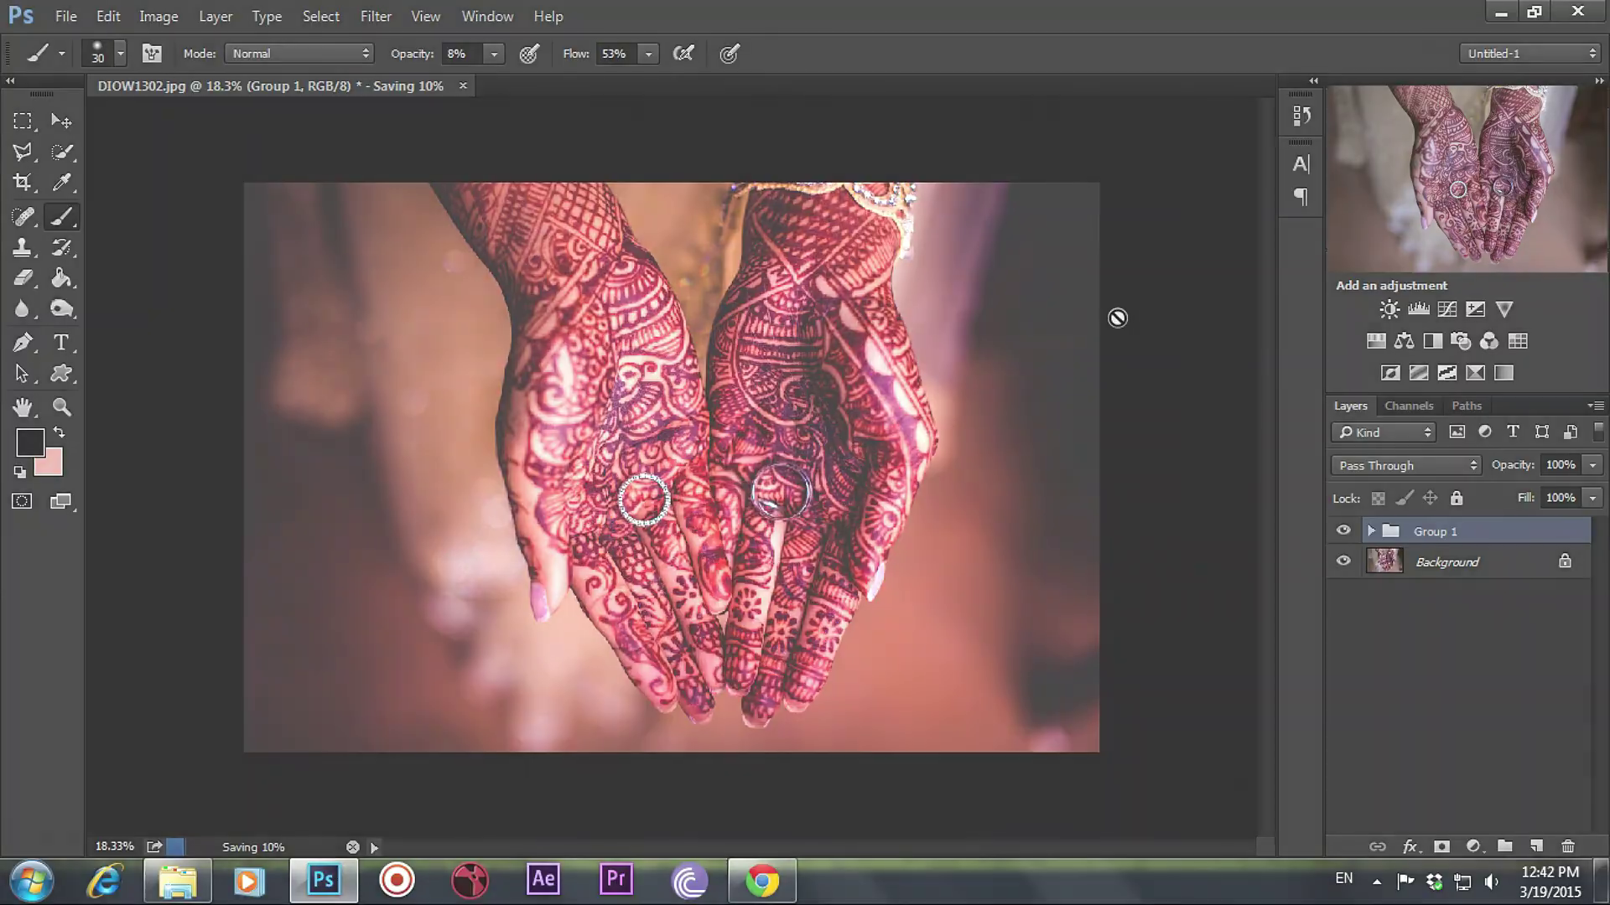